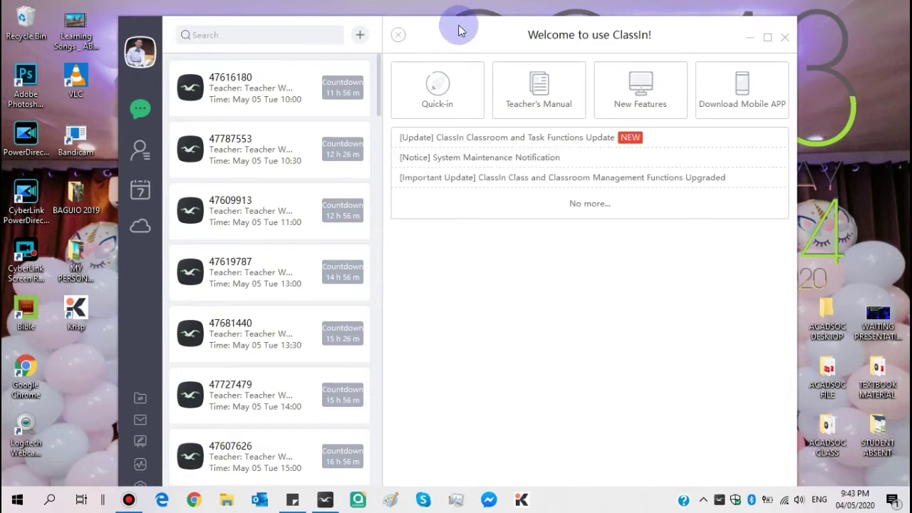
Browse the list of upcoming classes from May 5 onward and return to its beginning
left_click_drag(459, 29, 464, 18)
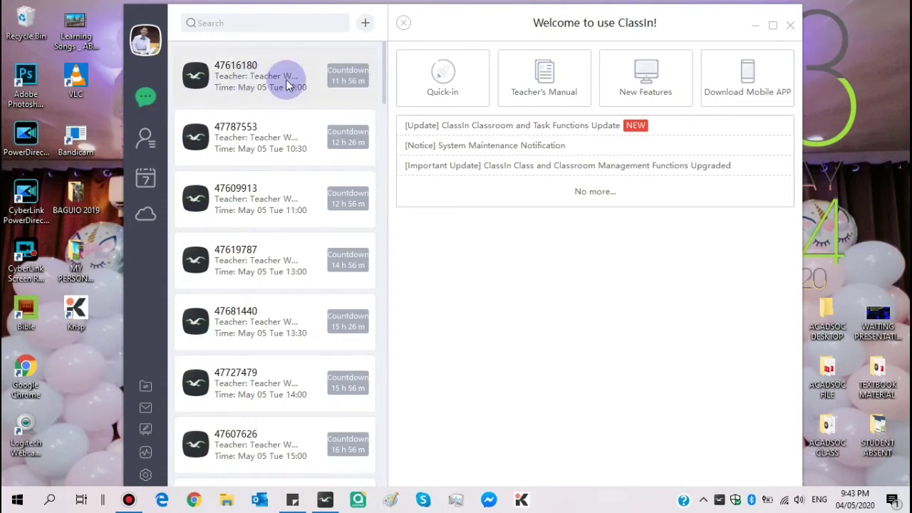
scroll(286, 91, "down", 7)
scroll(287, 93, "down", 4)
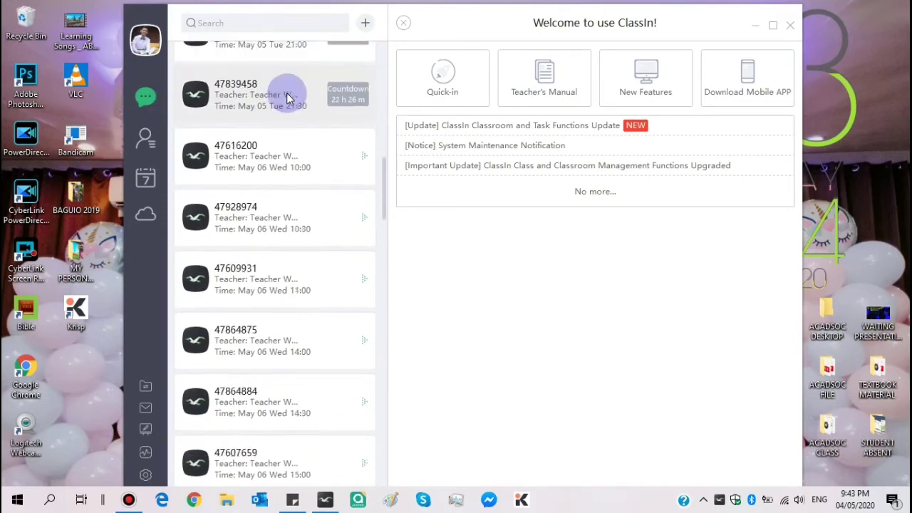
scroll(287, 94, "up", 10)
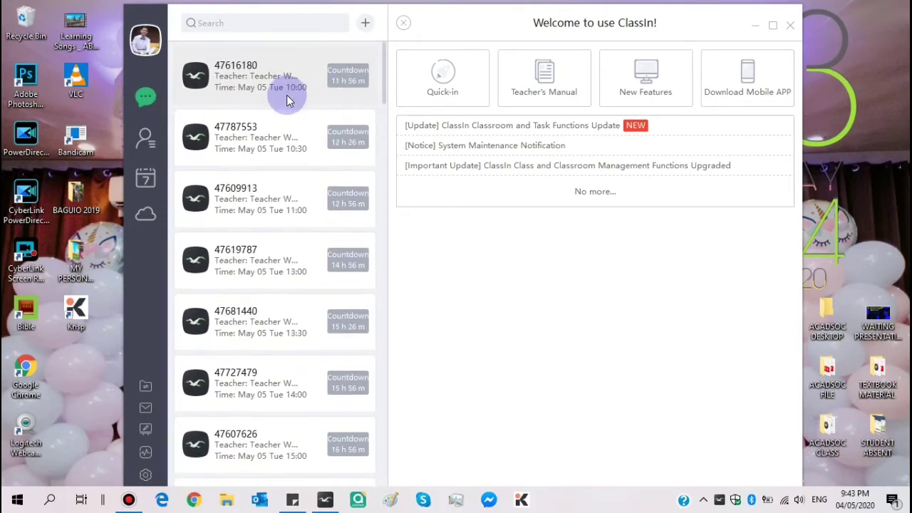
scroll(297, 137, "down", 7)
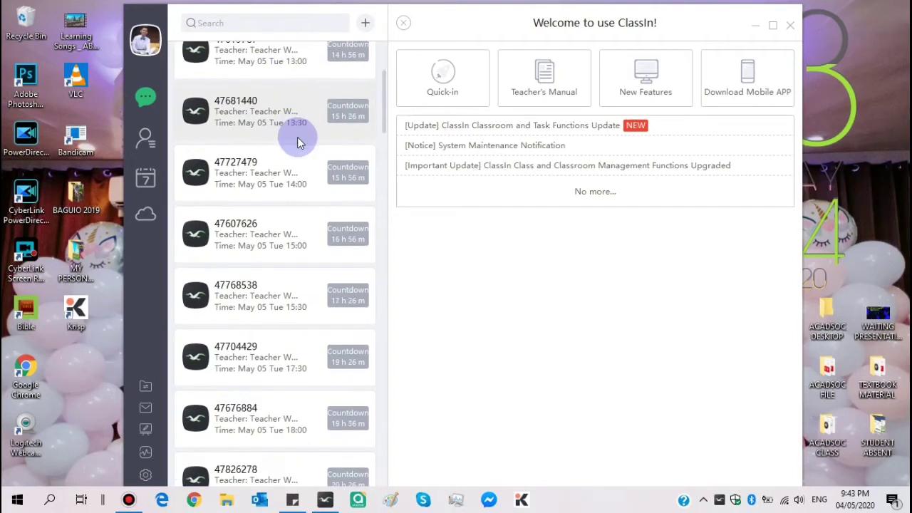
scroll(298, 139, "up", 8)
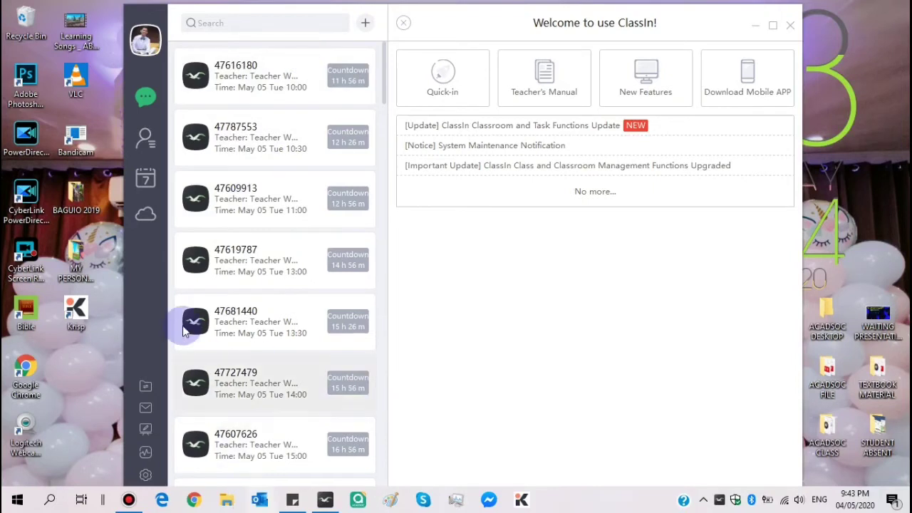
Show the contacts list and collapse the My Friends group
left_click(150, 145)
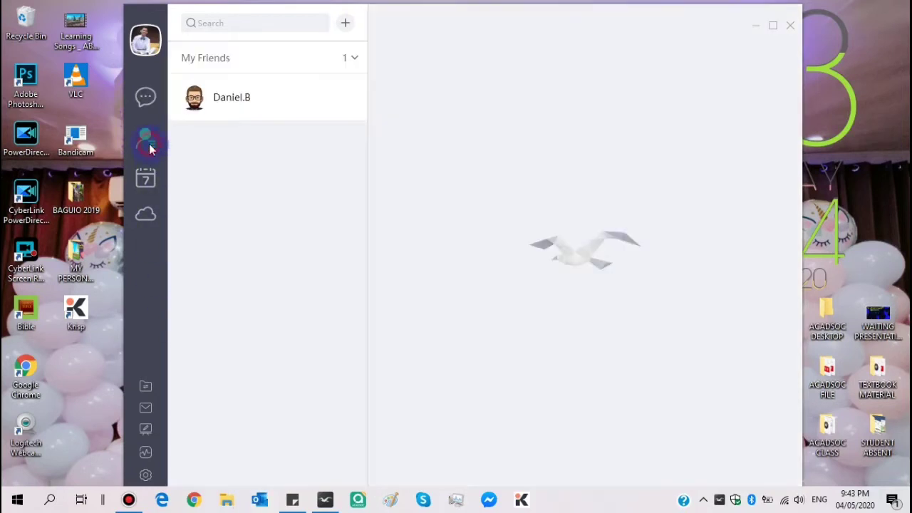
left_click(350, 57)
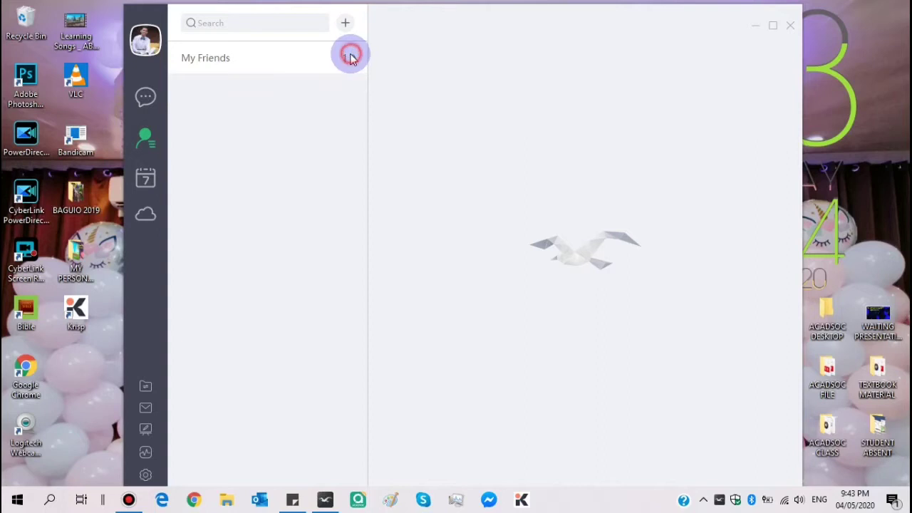
Open the calendar and view the lessons scheduled for each day from May 5 to May 9, 2020
left_click(145, 178)
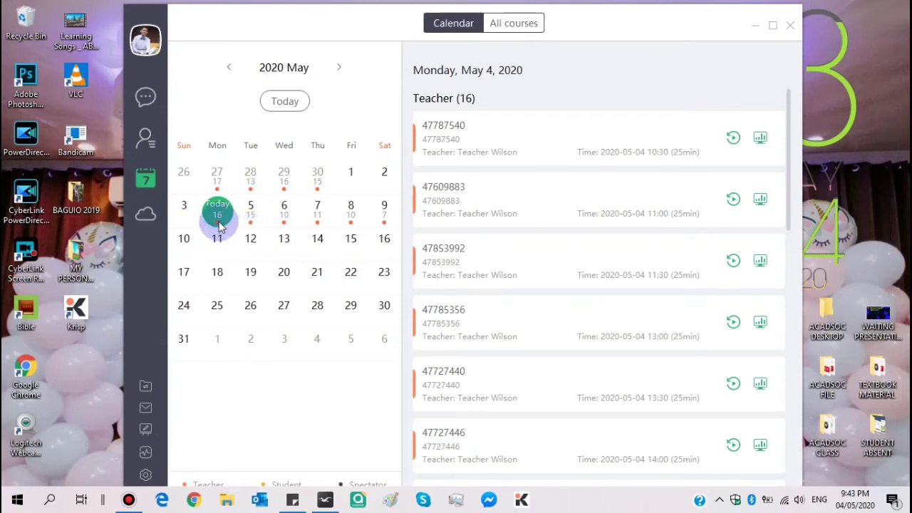
left_click(260, 226)
left_click(285, 227)
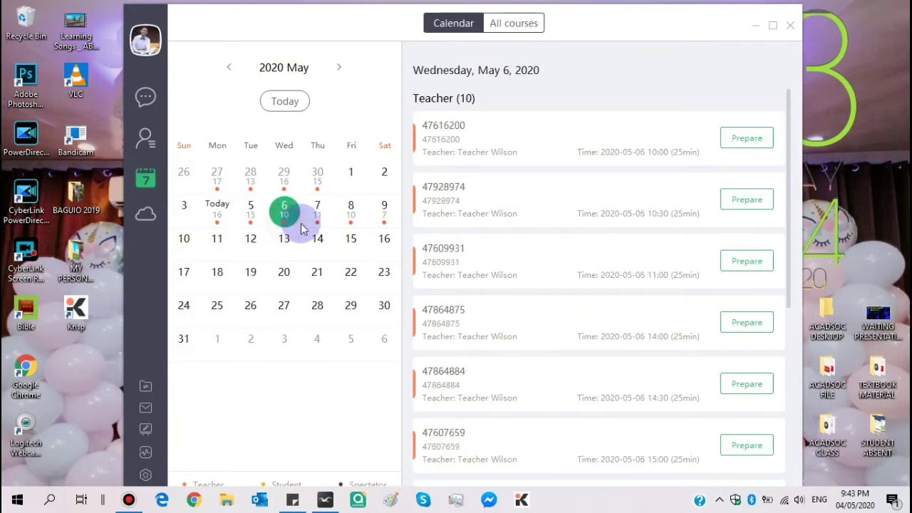
left_click(317, 225)
left_click(351, 227)
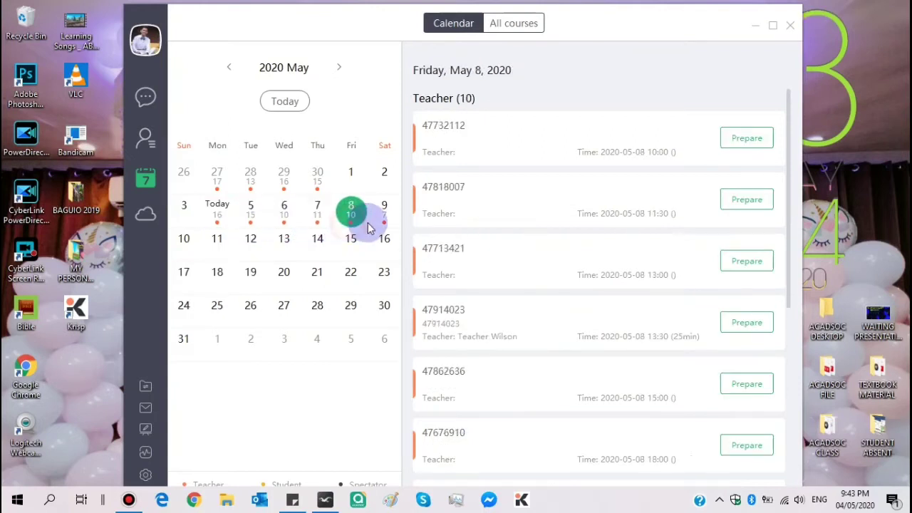
left_click(382, 218)
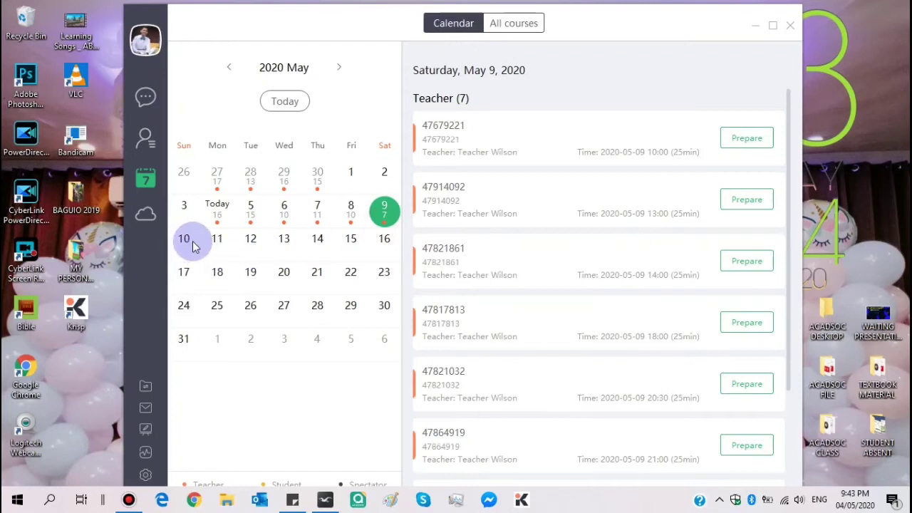
Check the calendar for lessons on May 10 to 15, May 31, April 26 and April 30, 2020
left_click(185, 244)
left_click(216, 245)
left_click(255, 245)
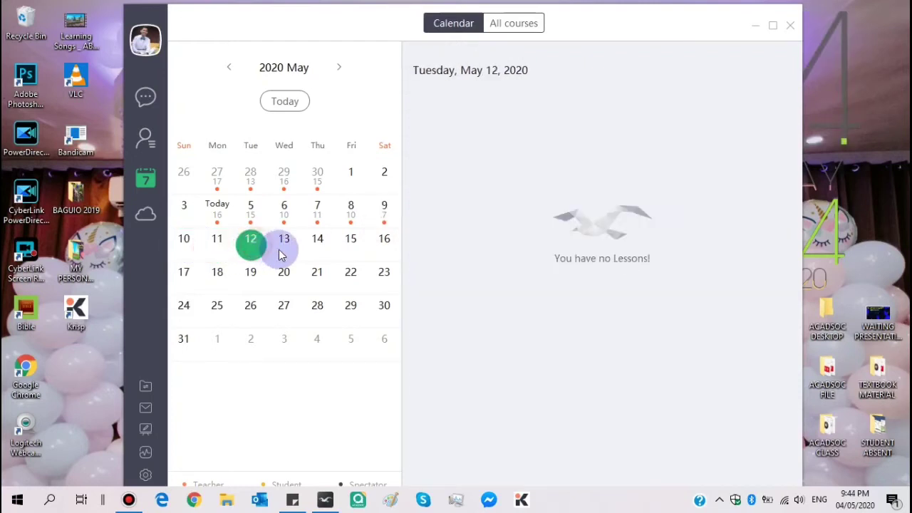
left_click(286, 244)
left_click(318, 244)
left_click(346, 244)
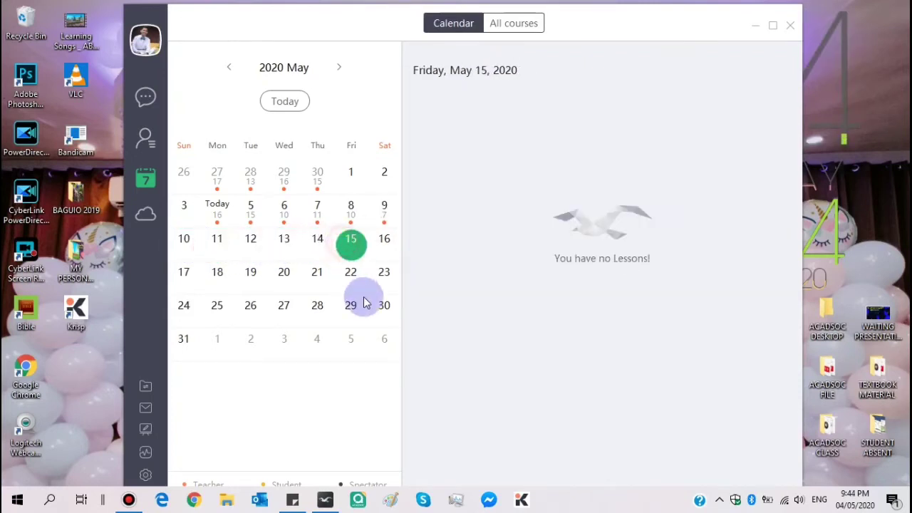
left_click(184, 341)
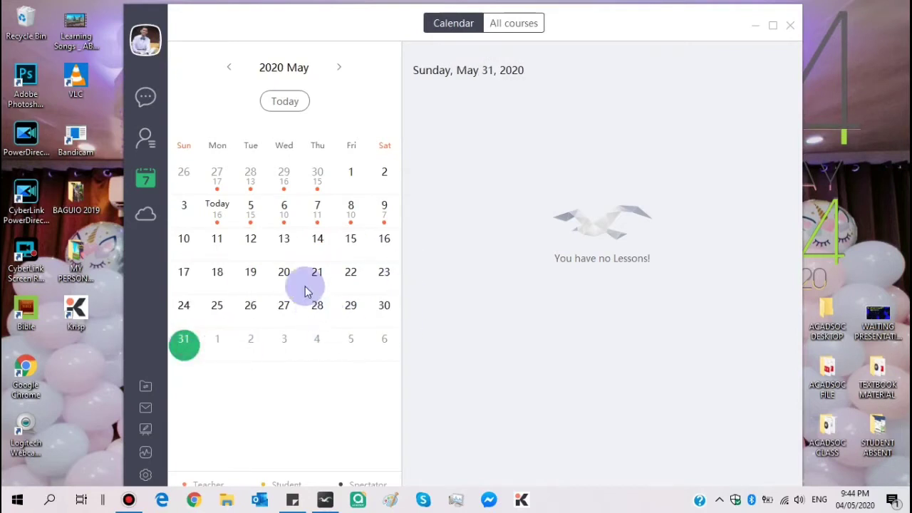
left_click(187, 174)
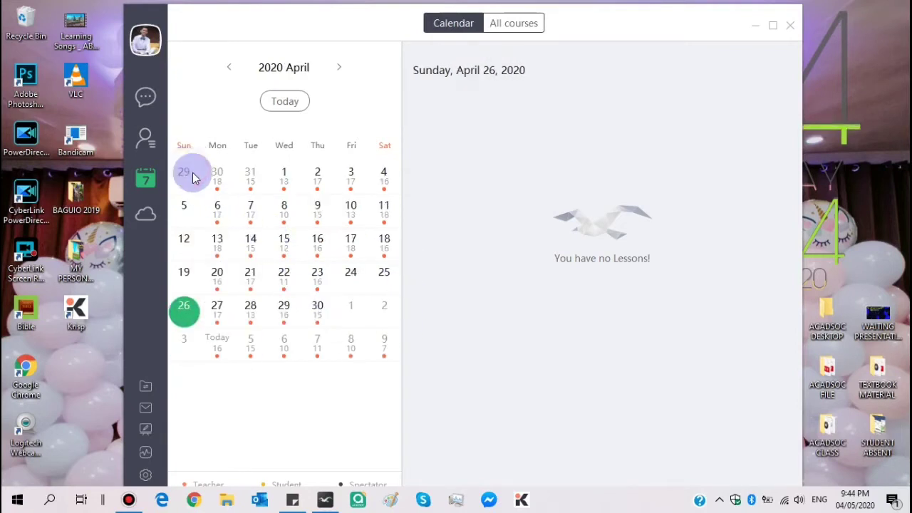
left_click(318, 311)
Open the cloud storage and view both Authorized Resources and My CloudDisk, ending on the My CloudDisk files
left_click(147, 215)
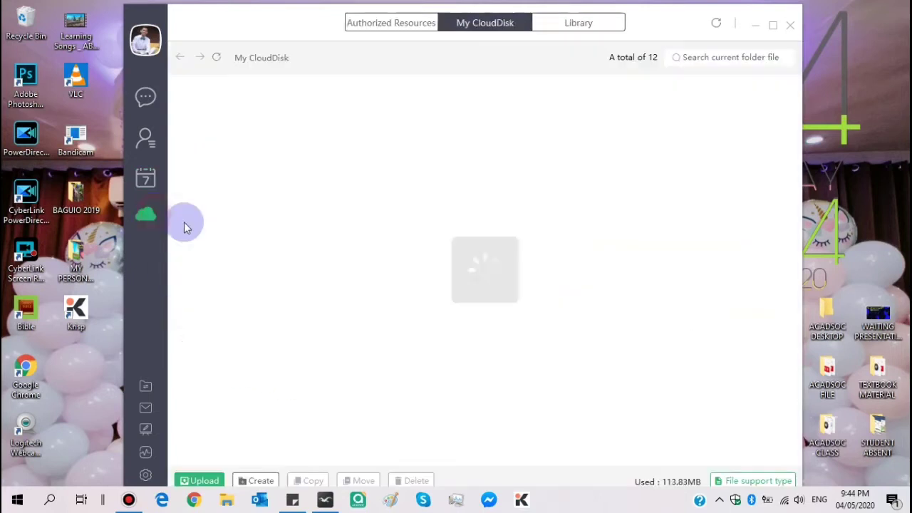
left_click(369, 24)
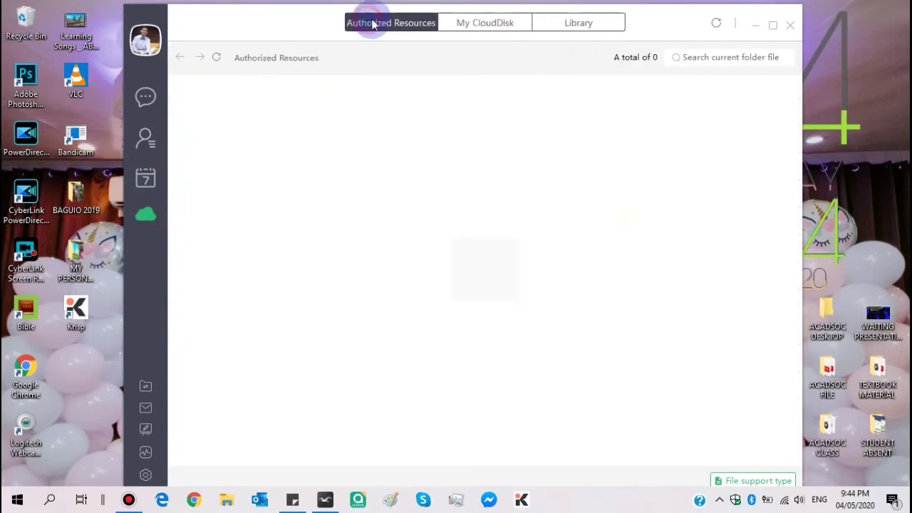
left_click(505, 27)
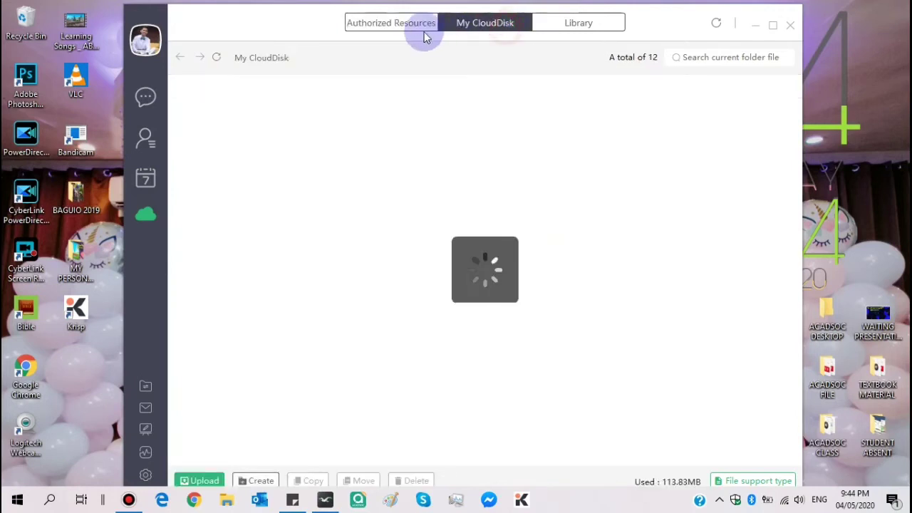
left_click(399, 24)
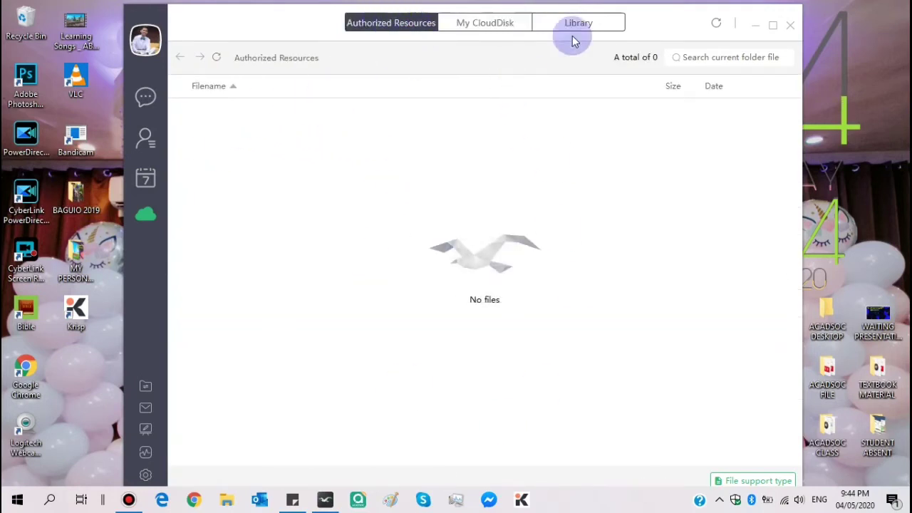
left_click(485, 25)
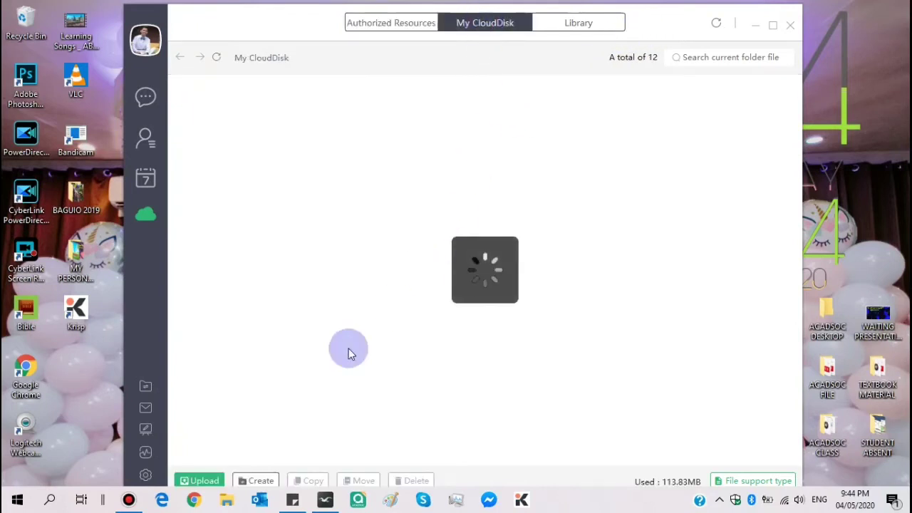
left_click_drag(638, 13, 640, 12)
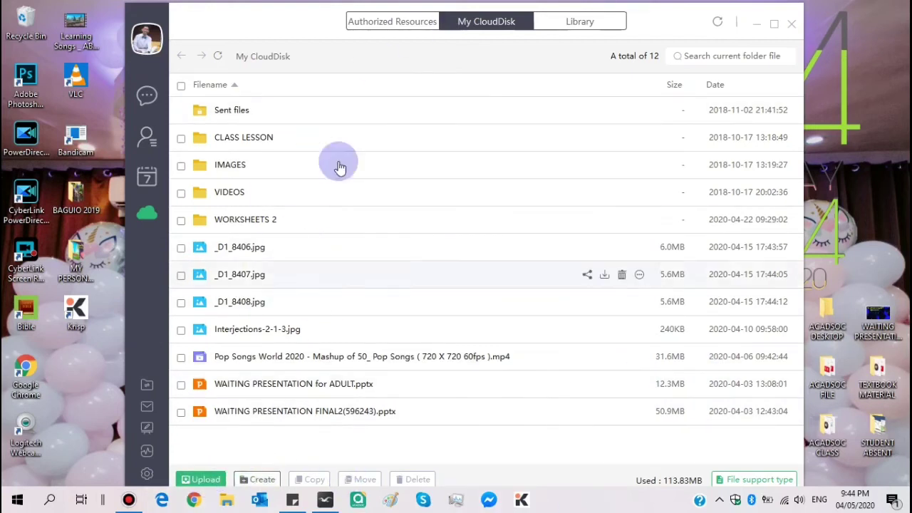
View the File Transfer list and the friend requests in the Notification Center, closing the Notification Center when done
left_click(147, 385)
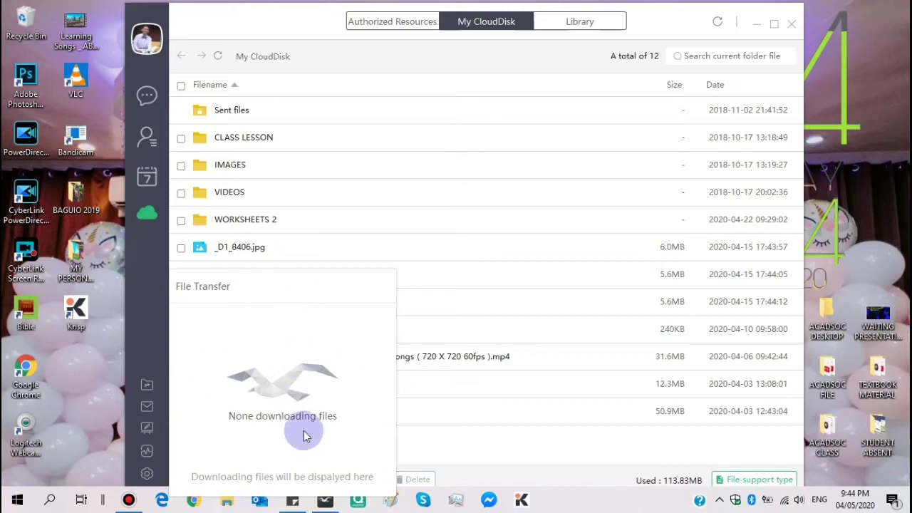
left_click(146, 407)
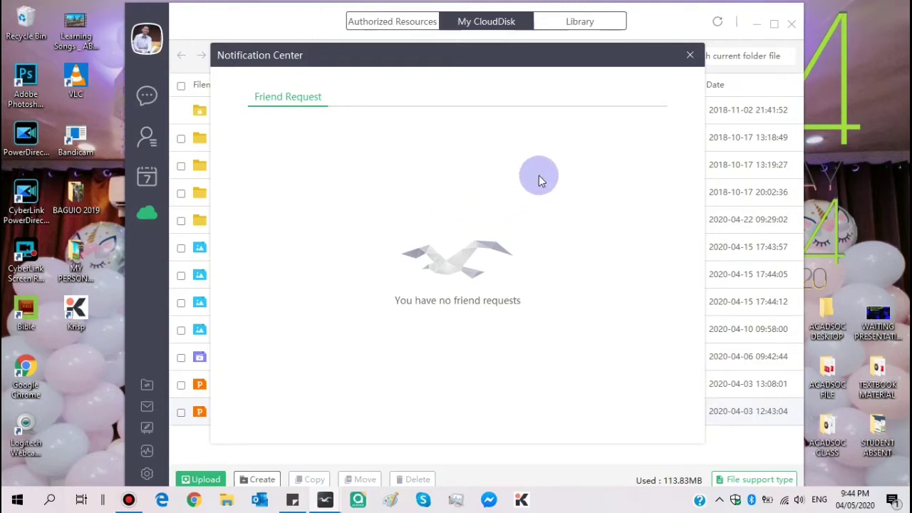
left_click(692, 57)
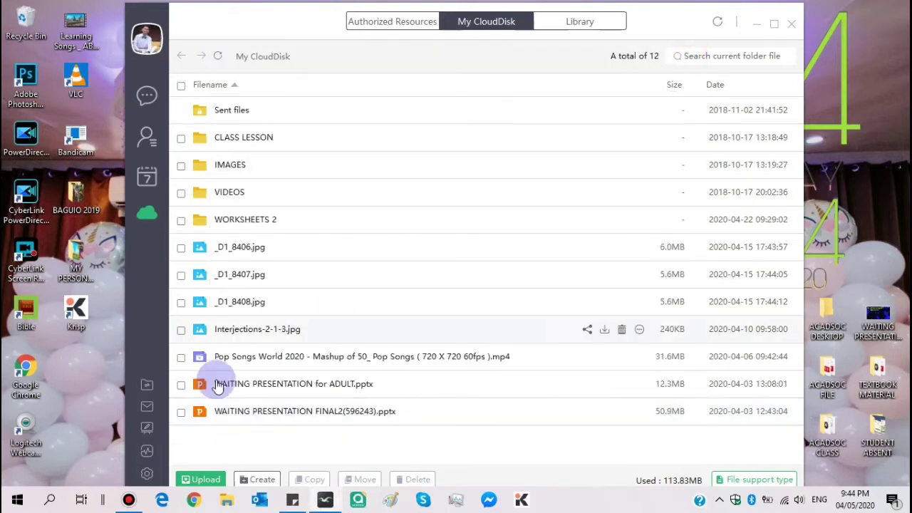
Review the available settings and account options without choosing any, and return to the list of upcoming classes
left_click(146, 475)
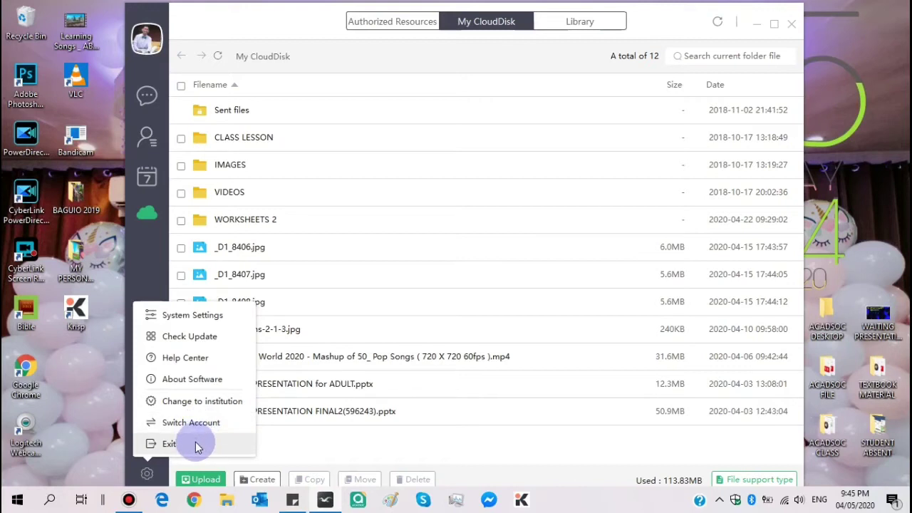
left_click(289, 450)
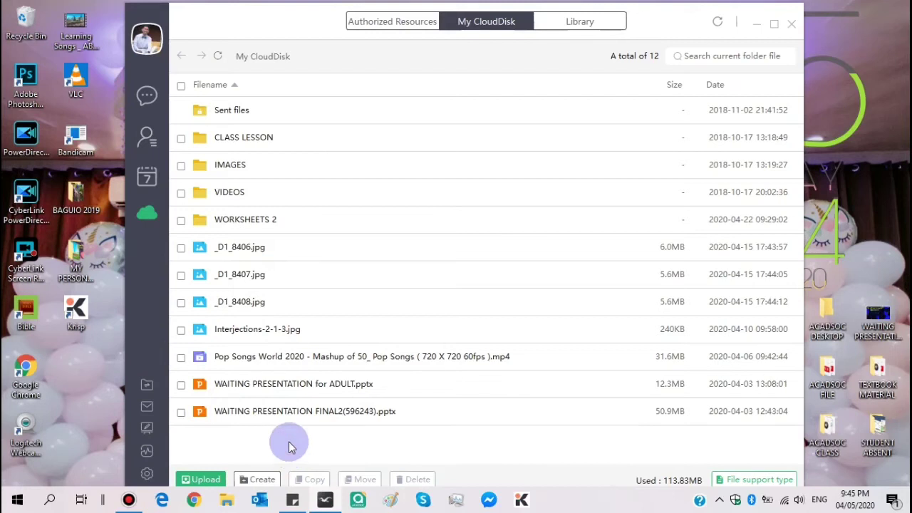
left_click(156, 93)
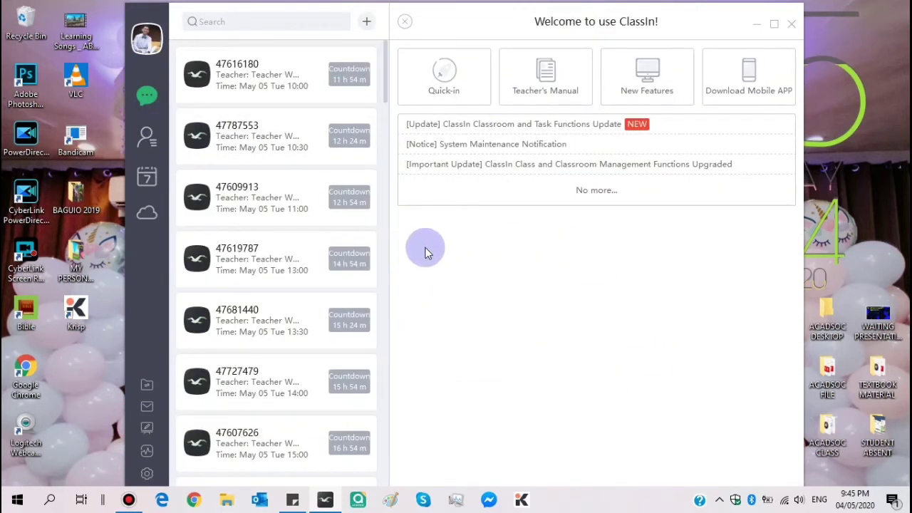
Open the Blackboard Editor and view the webcam controls and the video recording prompt, dismissing it without recording
left_click(146, 432)
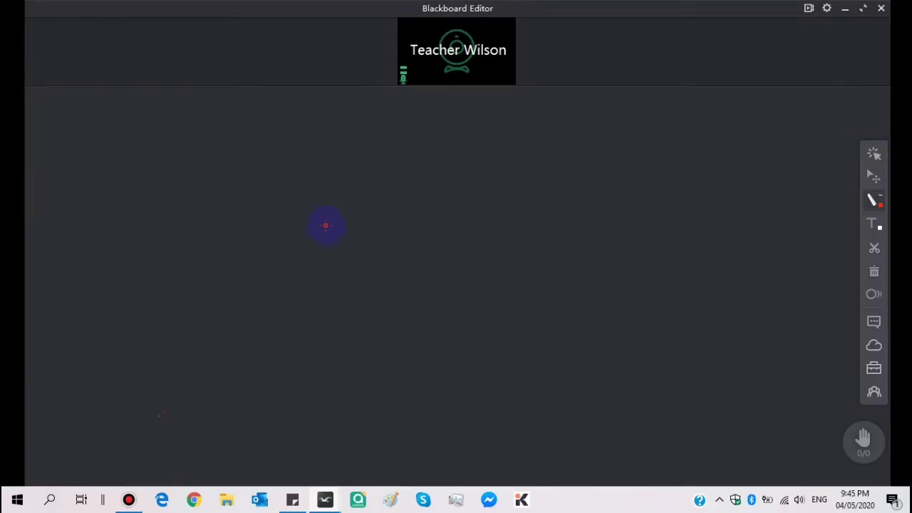
mouse_move(494, 55)
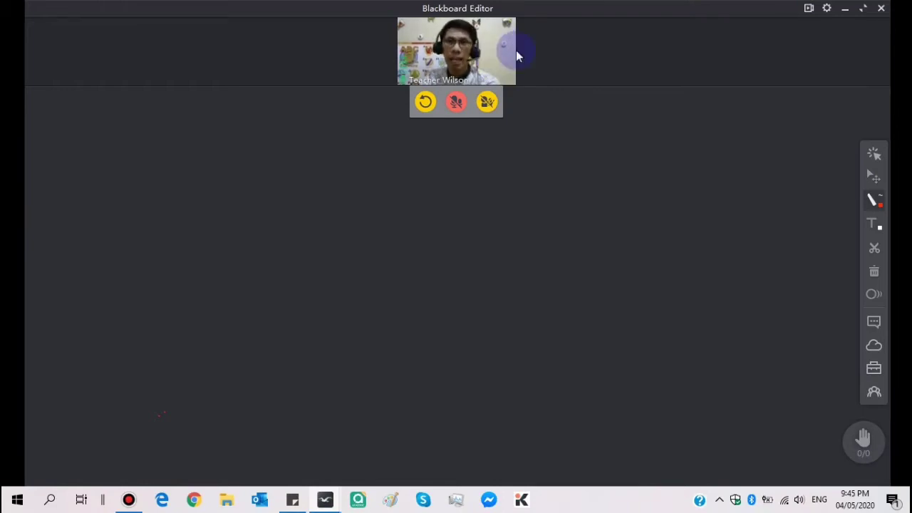
left_click(809, 10)
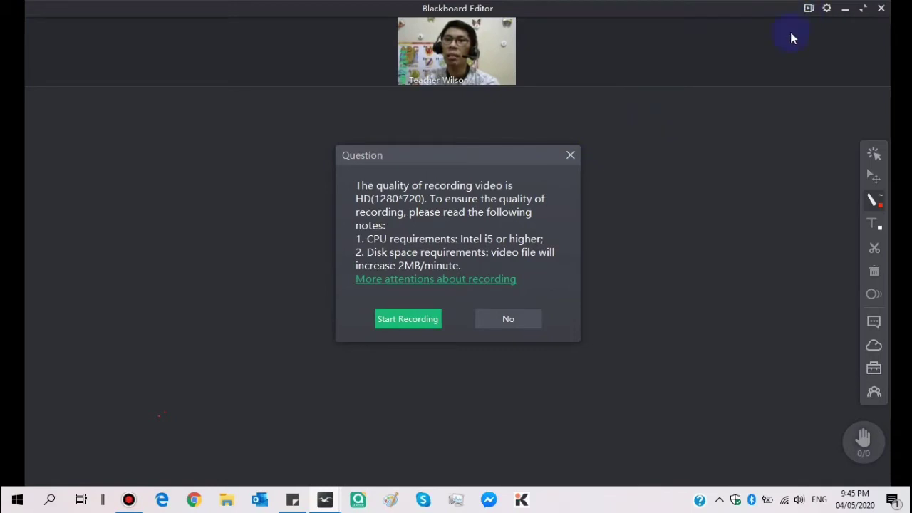
left_click(570, 155)
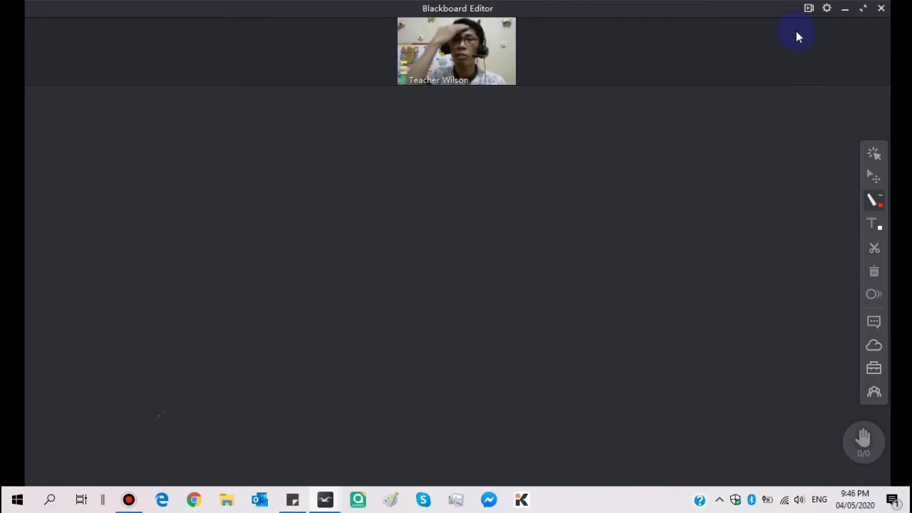
left_click(828, 9)
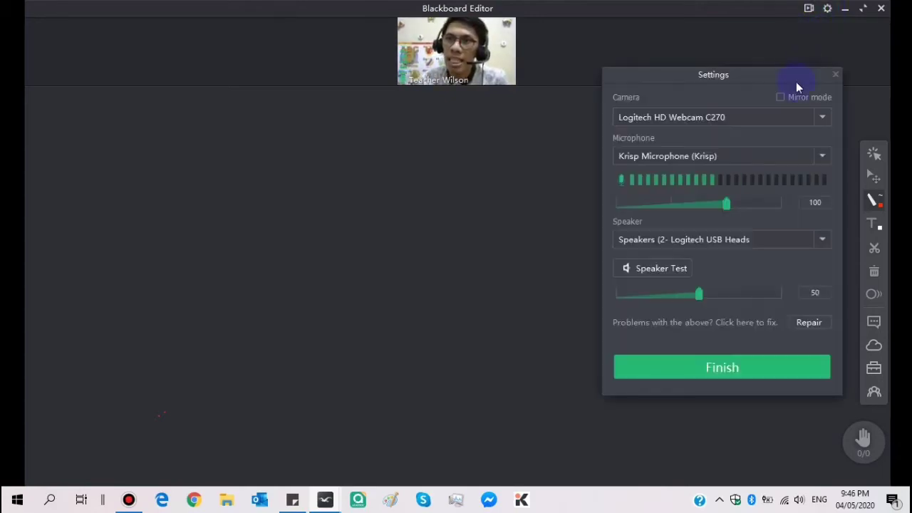
left_click(773, 118)
left_click(737, 203)
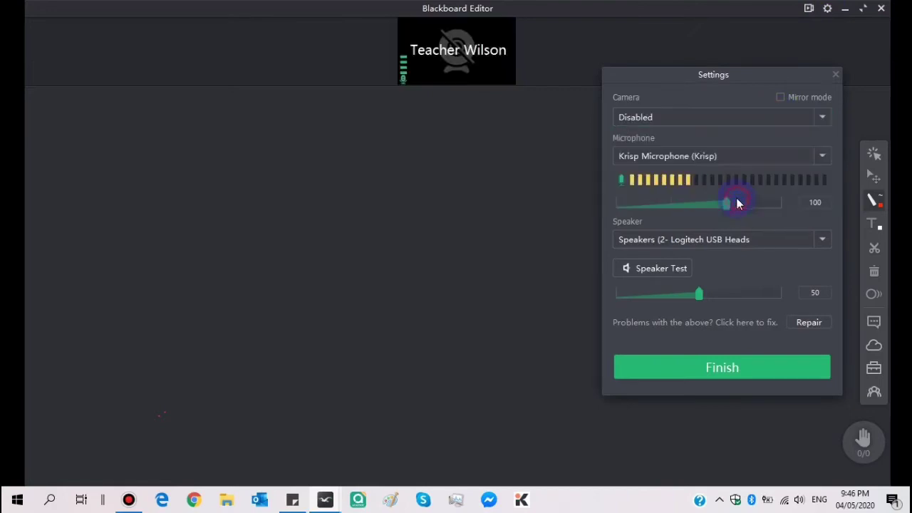
left_click(753, 126)
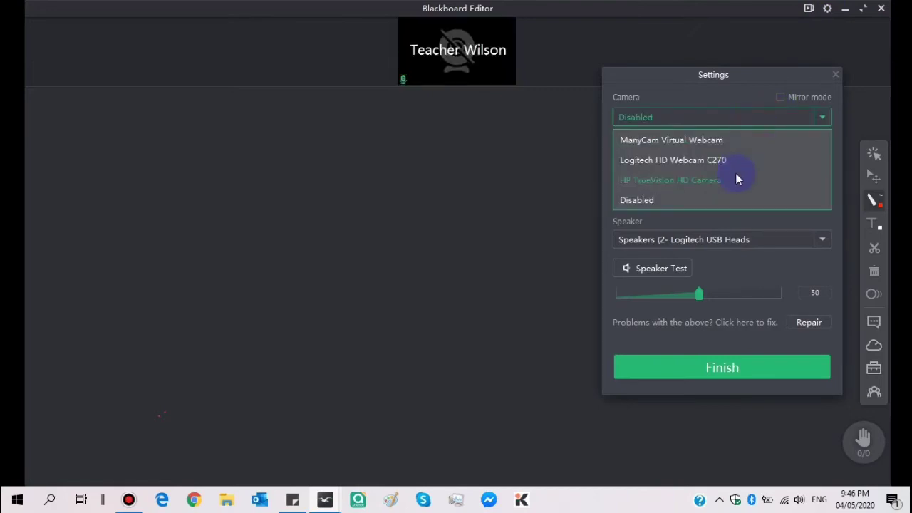
left_click(742, 146)
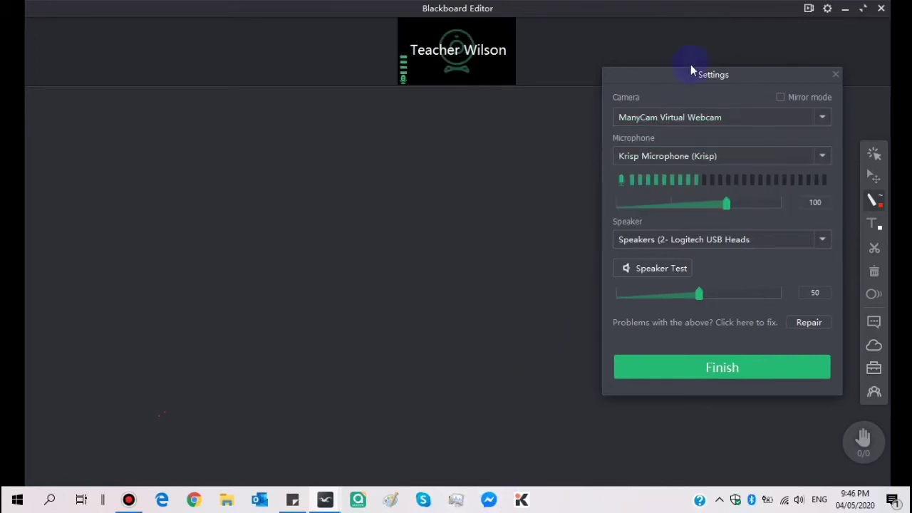
Set the camera to Logitech HD Webcam C270 and choose Krisp Microphone (Krisp) as the microphone
left_click(717, 119)
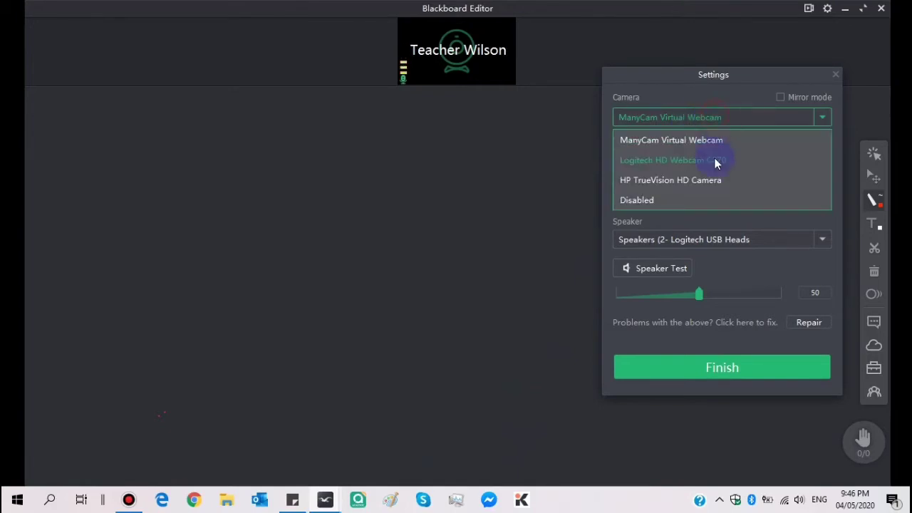
left_click(716, 164)
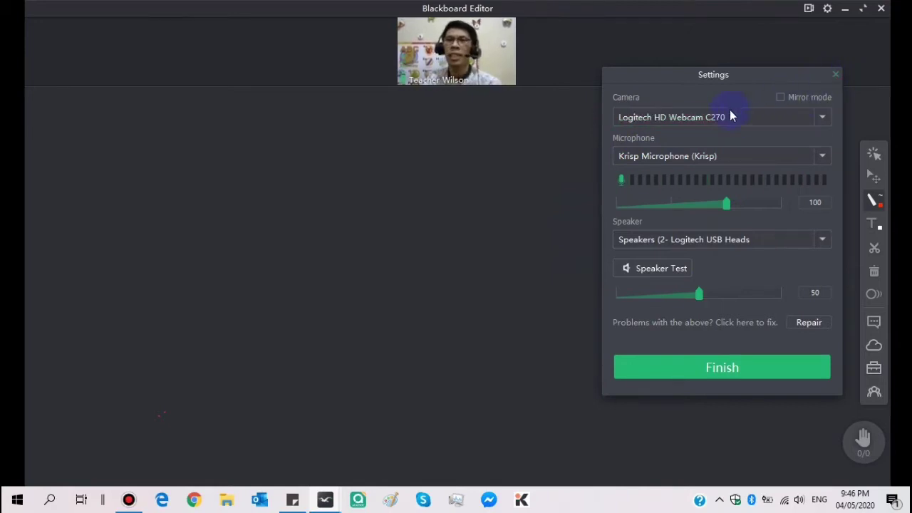
left_click(768, 156)
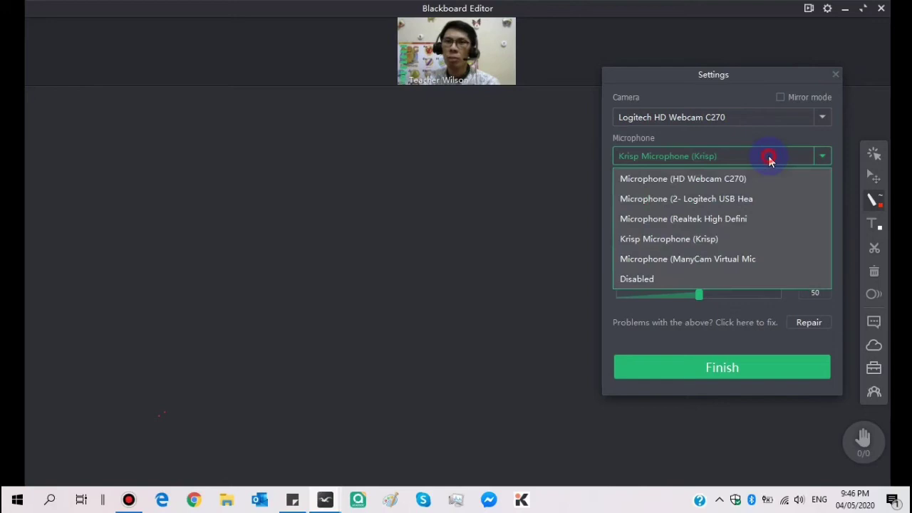
left_click(750, 241)
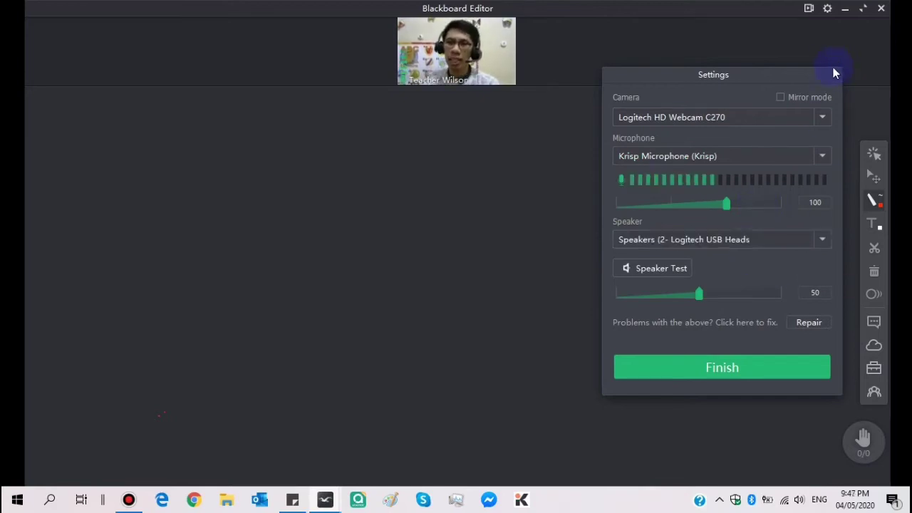
Set the camera to Disabled and close the device settings
left_click(781, 120)
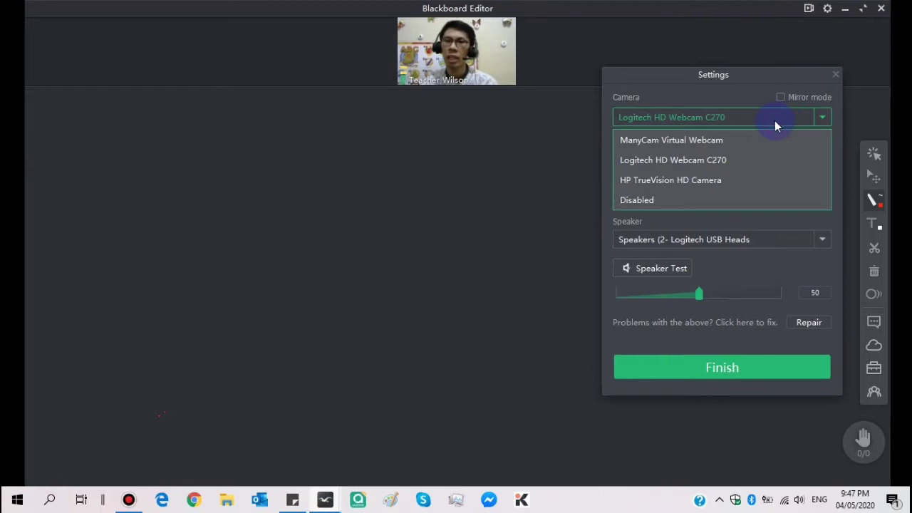
left_click(690, 198)
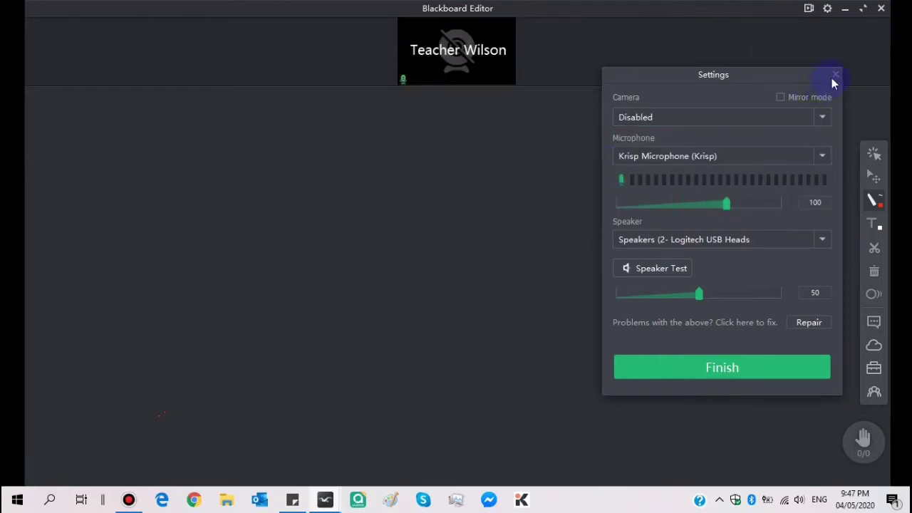
left_click(835, 75)
Move the teacher's webcam tile onto the lower-left area of the blackboard, enlarged, and narrow its width
mouse_move(466, 39)
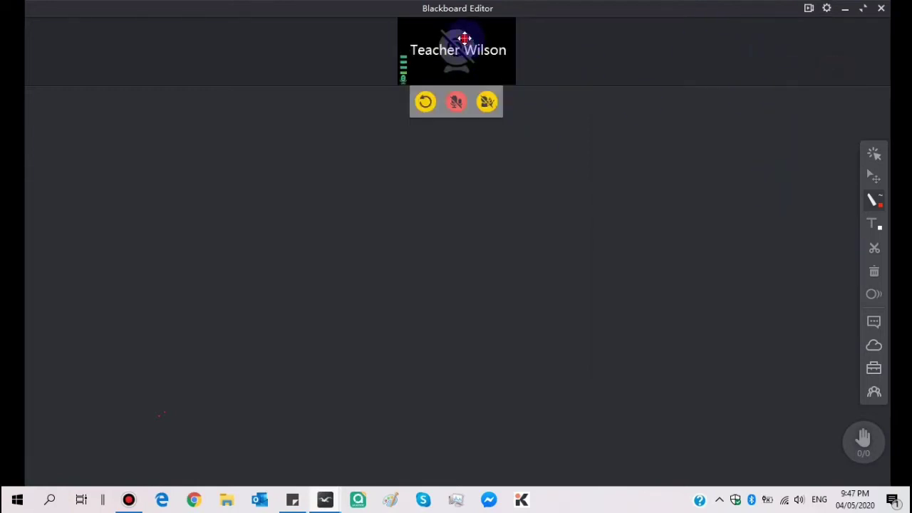
left_click_drag(464, 38, 263, 370)
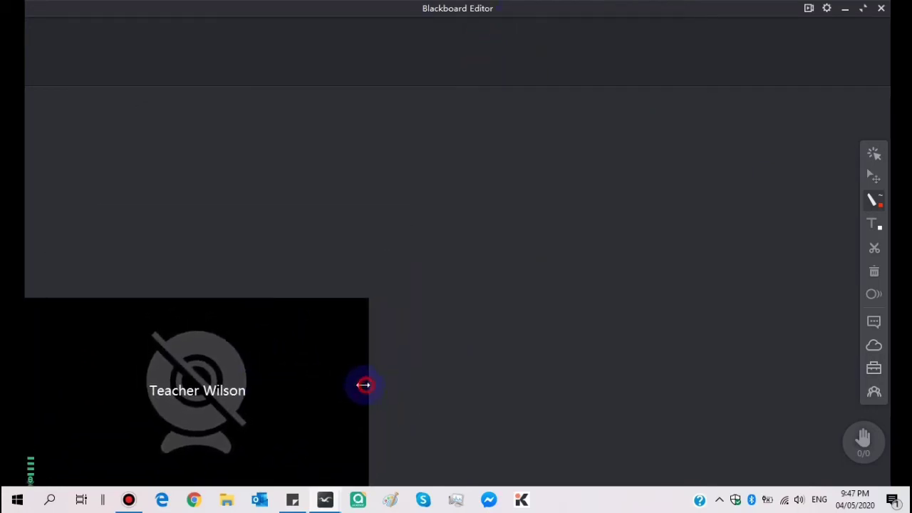
left_click_drag(363, 385, 229, 400)
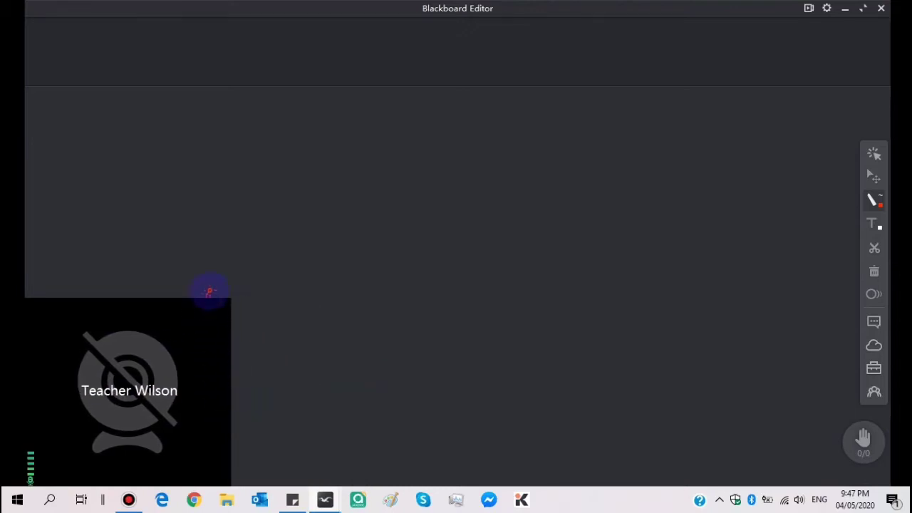
mouse_move(212, 319)
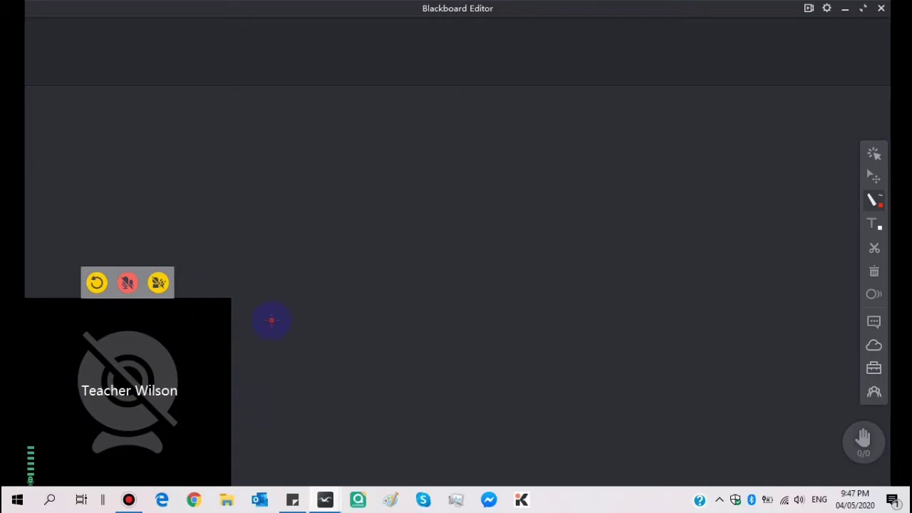
Switch the pen to the rectangle shape
left_click(874, 211)
left_click(838, 167)
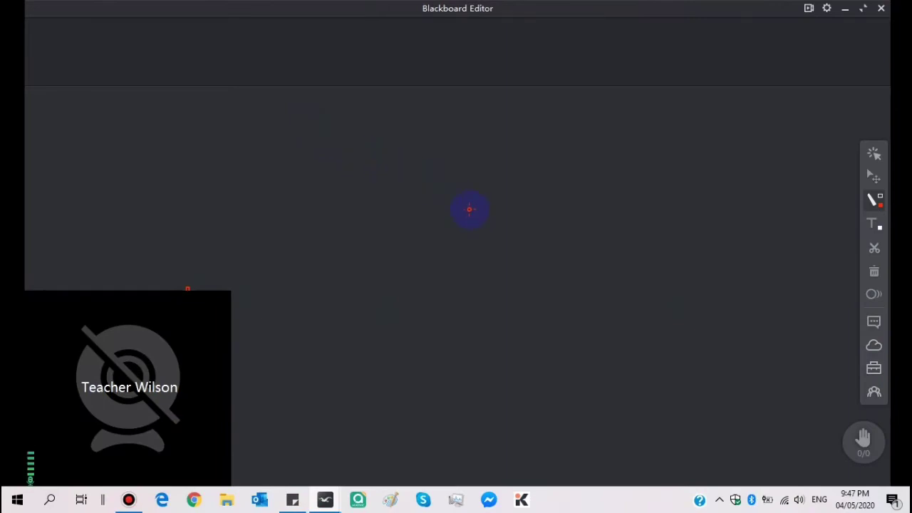
Open the cloud storage window, set the camera to Logitech HD Webcam C270, and close the device settings
left_click(875, 346)
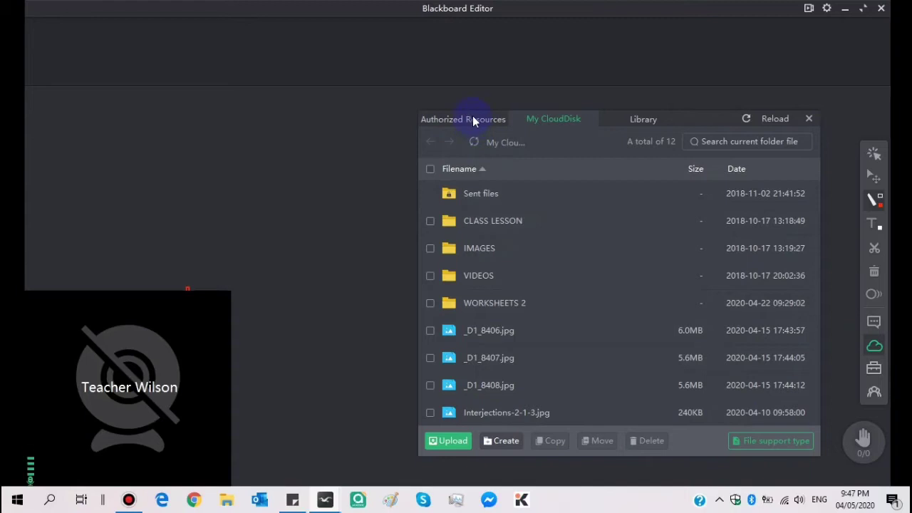
left_click(827, 10)
left_click(753, 118)
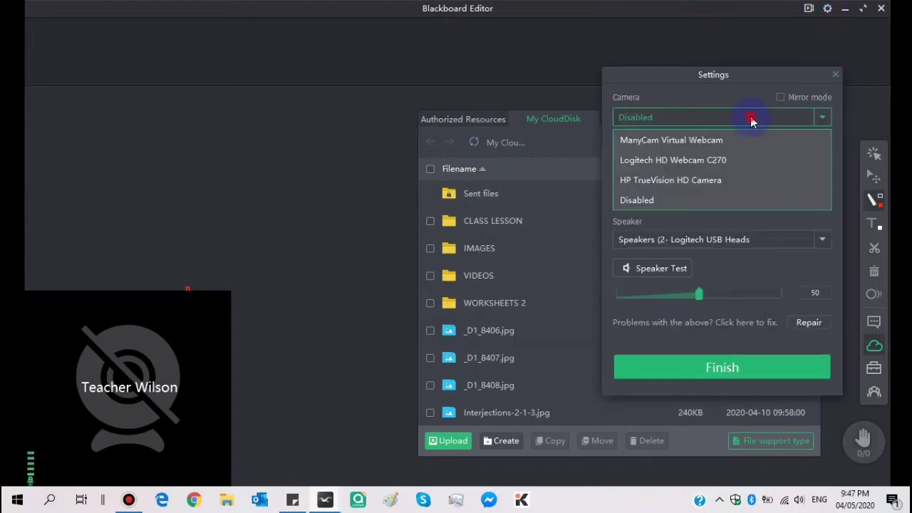
left_click(741, 159)
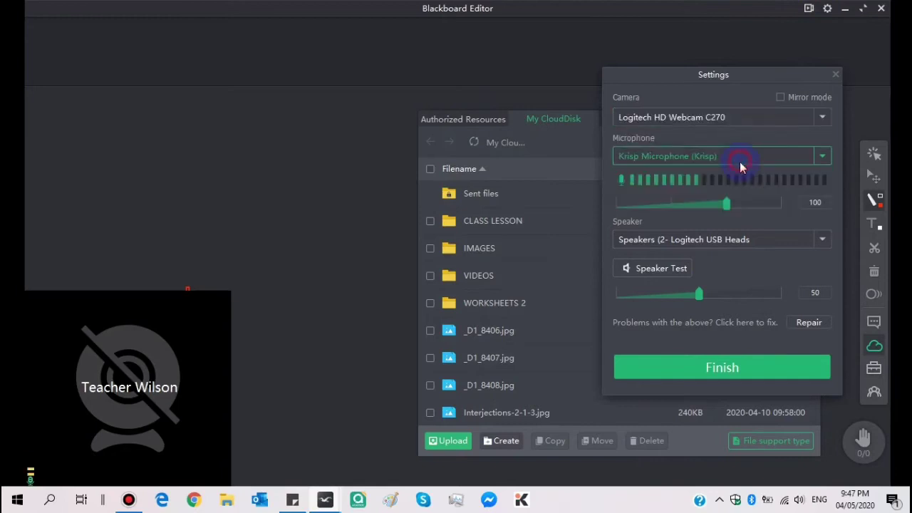
left_click(836, 74)
Check the Authorized Resources list and look through the folders and files in My CloudDisk
left_click(479, 119)
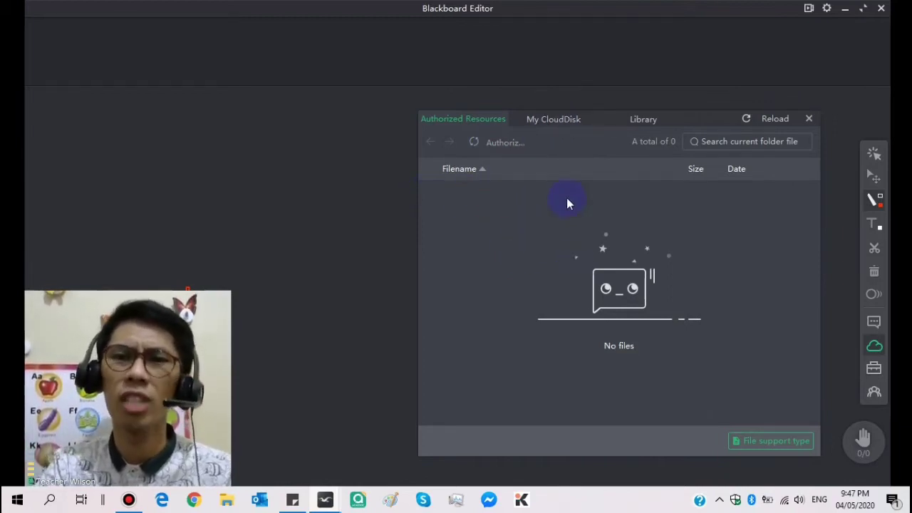
left_click(547, 119)
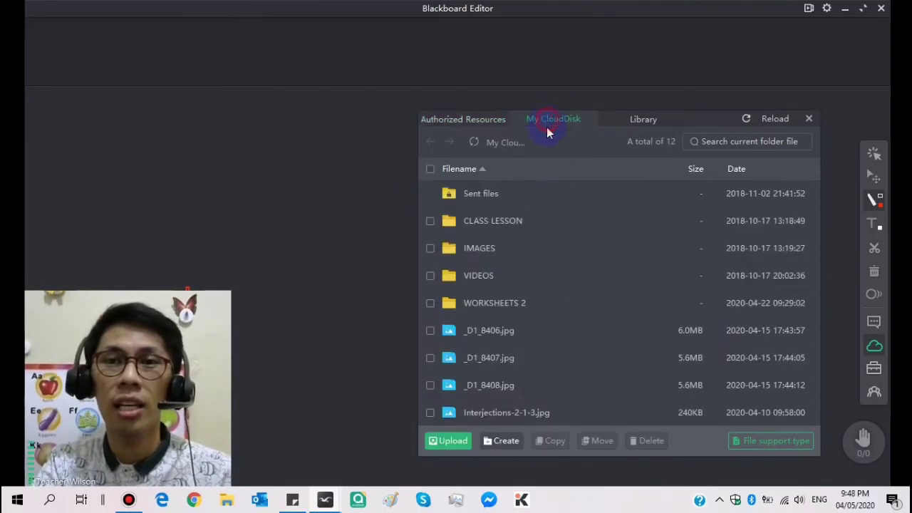
scroll(495, 316, "down", 3)
scroll(523, 370, "up", 3)
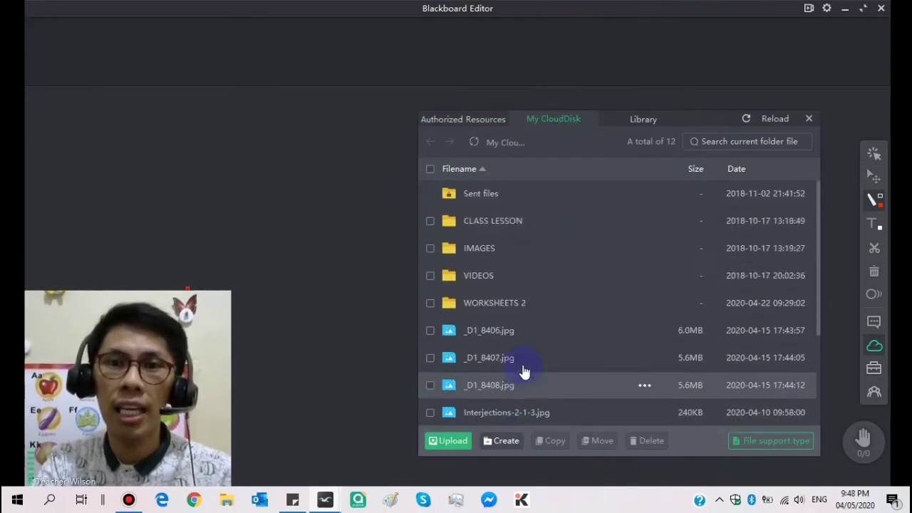
scroll(515, 375, "down", 5)
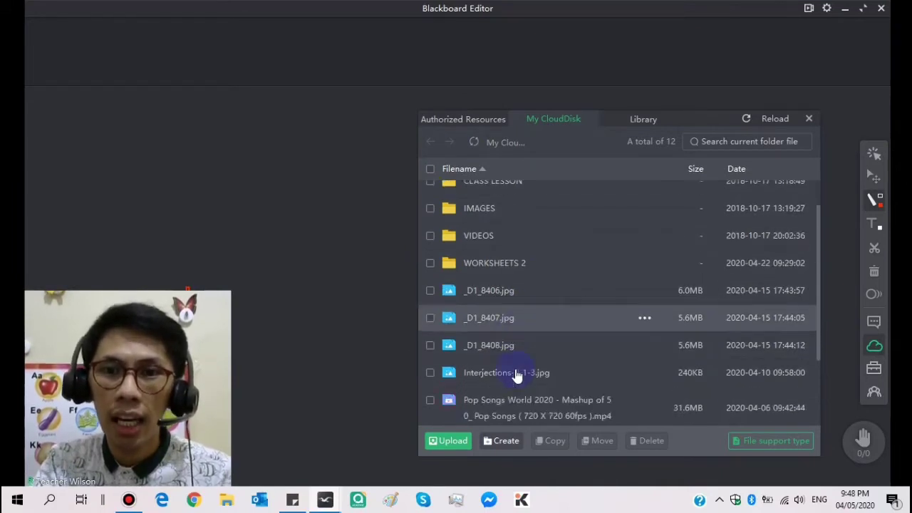
scroll(520, 350, "up", 5)
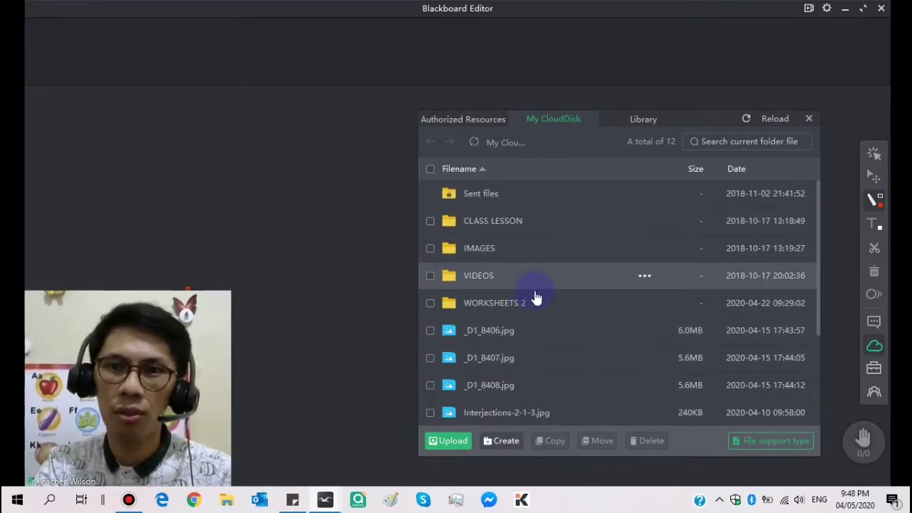
scroll(533, 295, "down", 3)
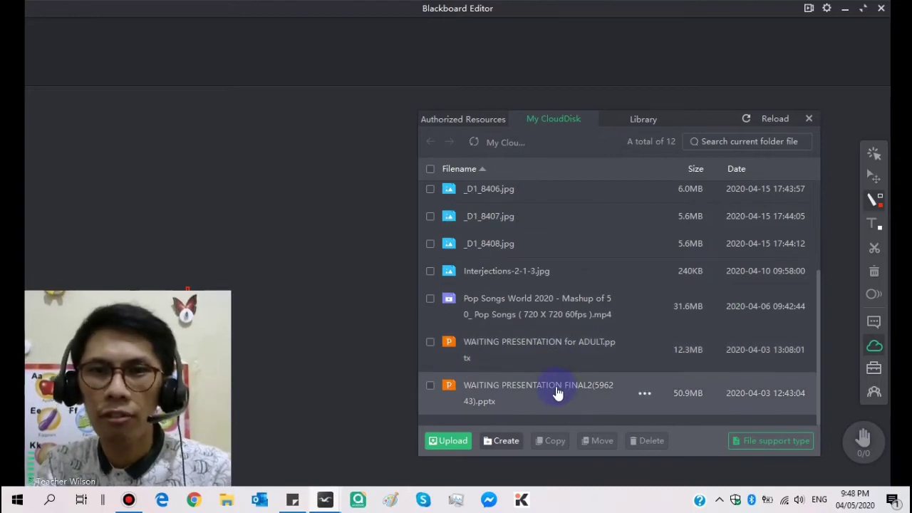
scroll(552, 296, "up", 2)
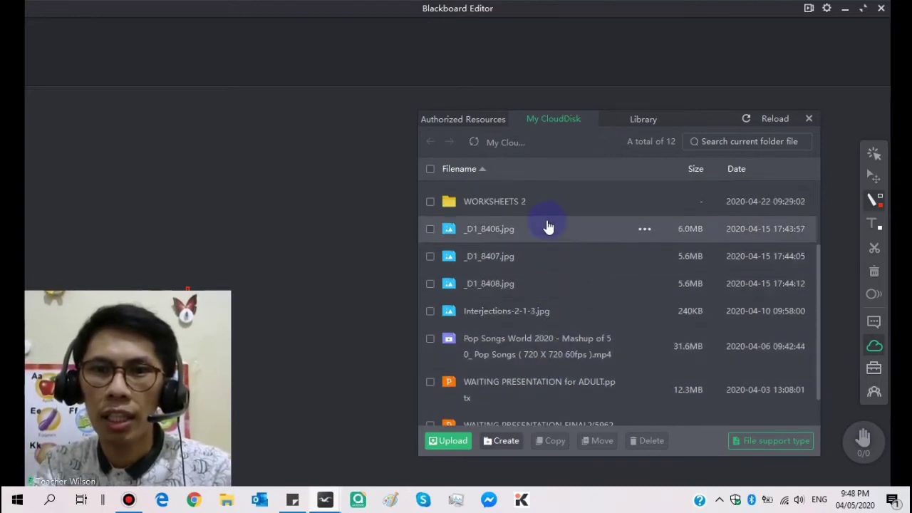
scroll(548, 228, "up", 3)
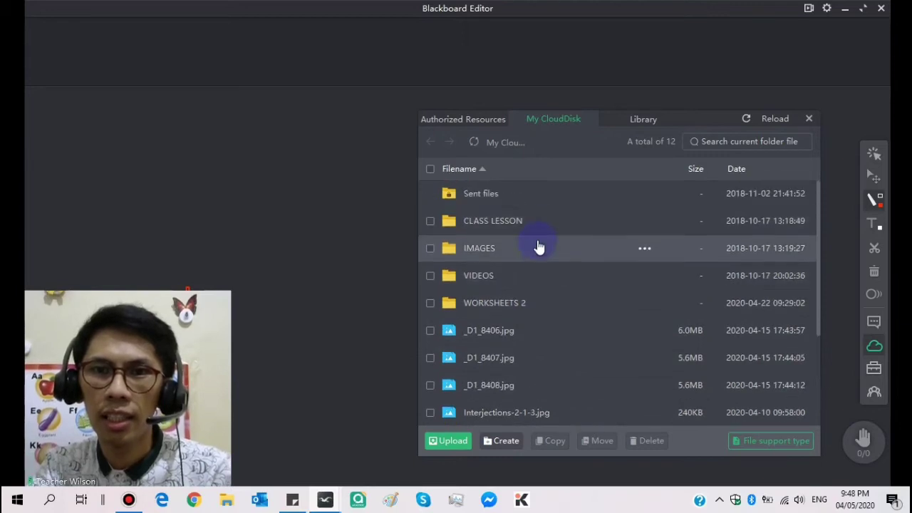
Try to open the CLASS LESSON folder in My CloudDisk and close the cloud storage window
double_click(539, 222)
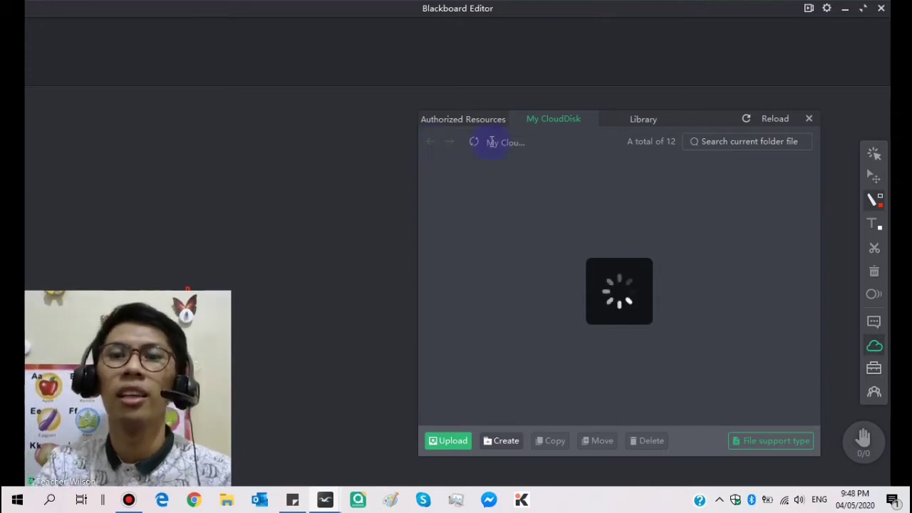
left_click(806, 119)
Activate the pointer tool, and switch to the pen with the straight-line shape
left_click(875, 156)
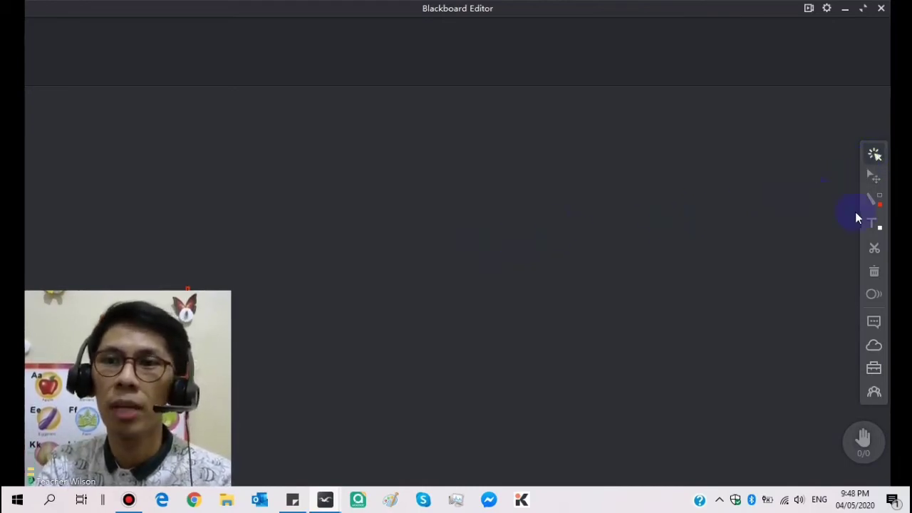
left_click(872, 201)
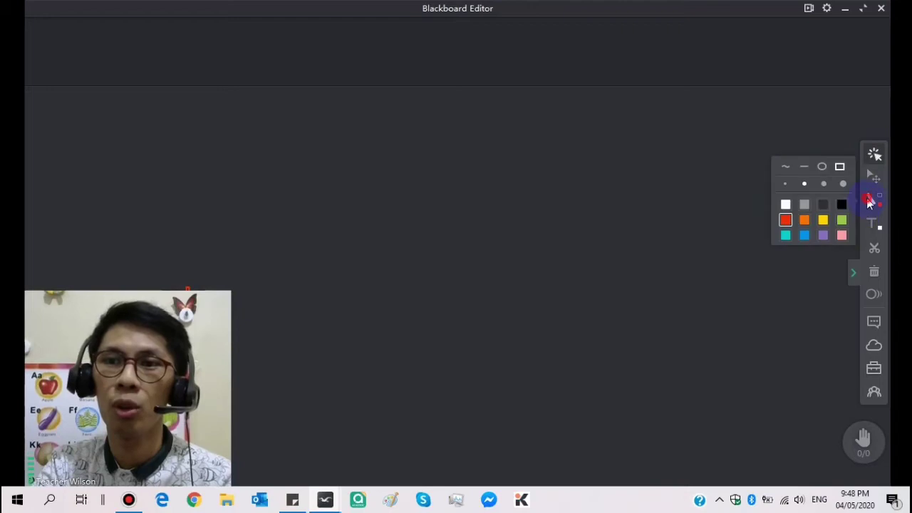
left_click(804, 168)
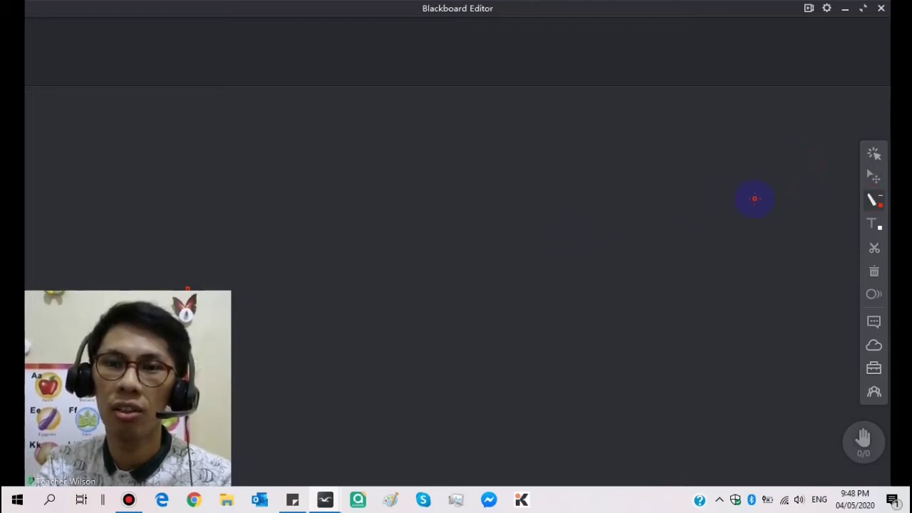
Set the pen to freehand and draw a red speaker-like outline with five radiating strokes mid-board
mouse_move(866, 201)
left_click(787, 166)
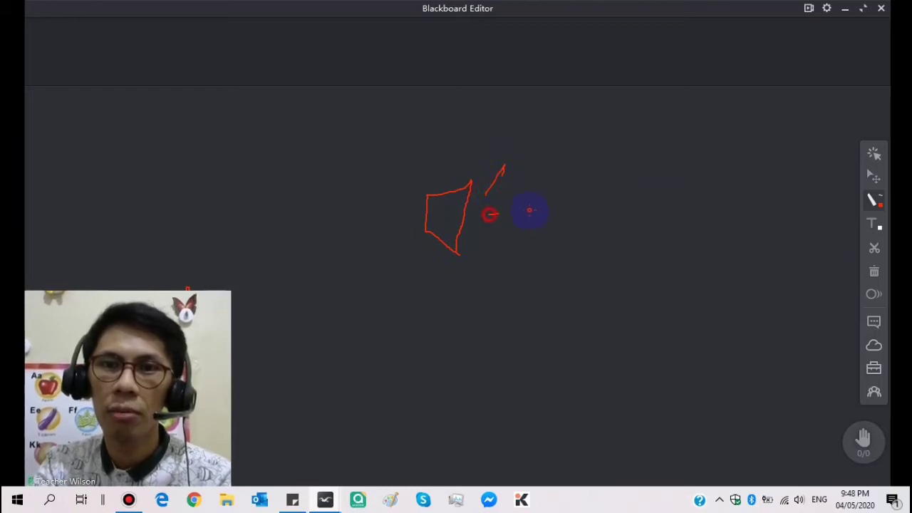
left_click_drag(486, 271, 468, 328)
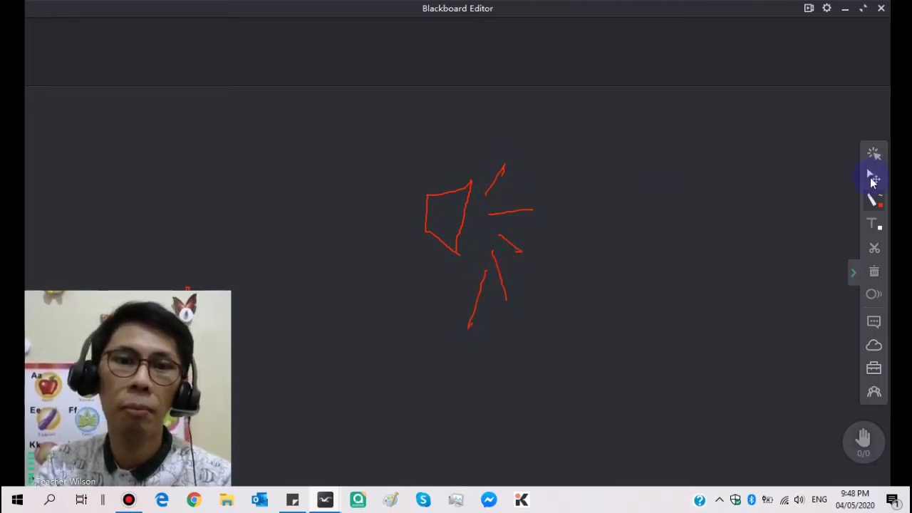
Select the speaker outline with the selection tool, clear the selection, and switch back to the pointer tool
left_click(873, 179)
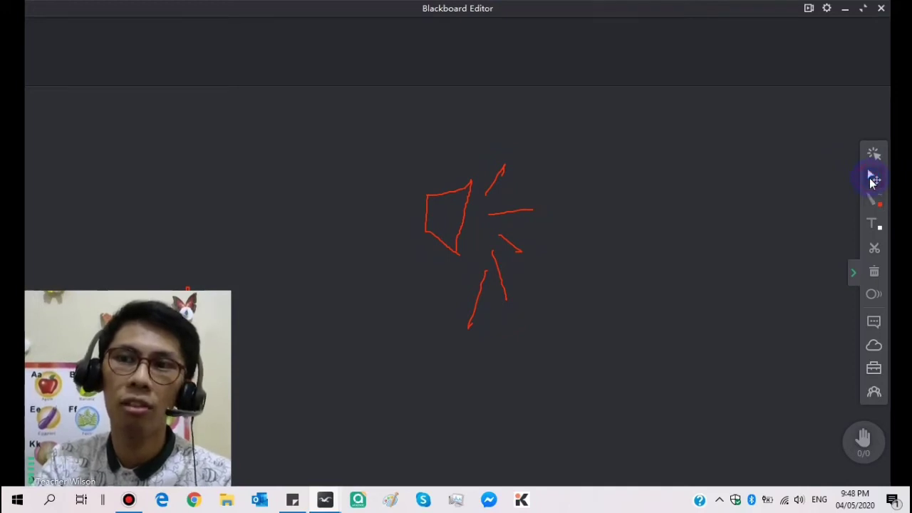
left_click(445, 214)
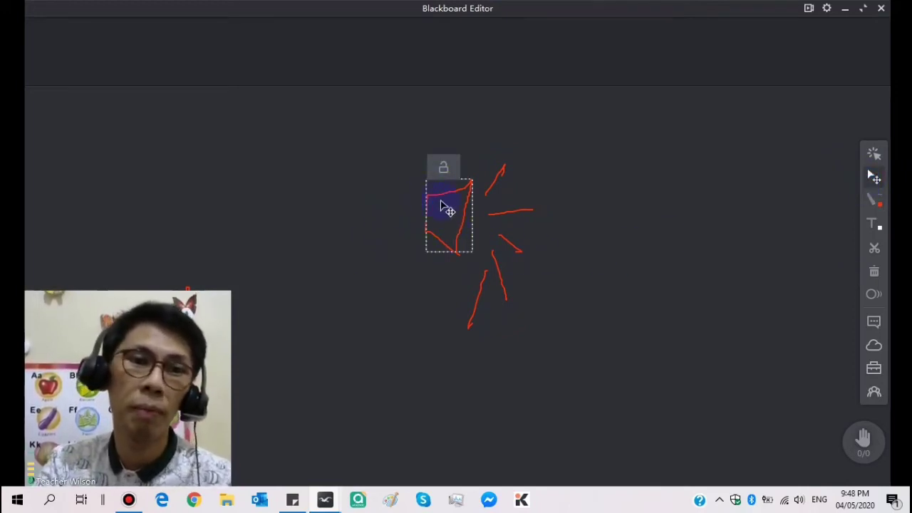
left_click(639, 186)
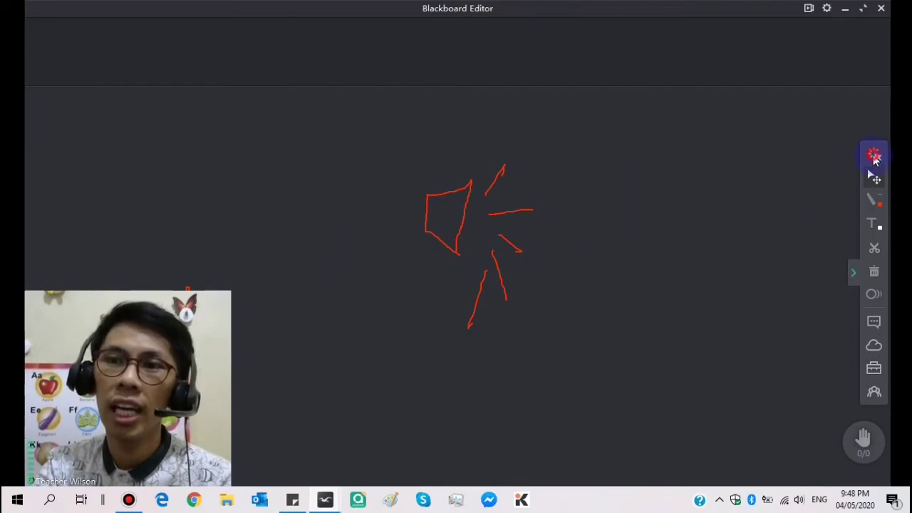
left_click(874, 157)
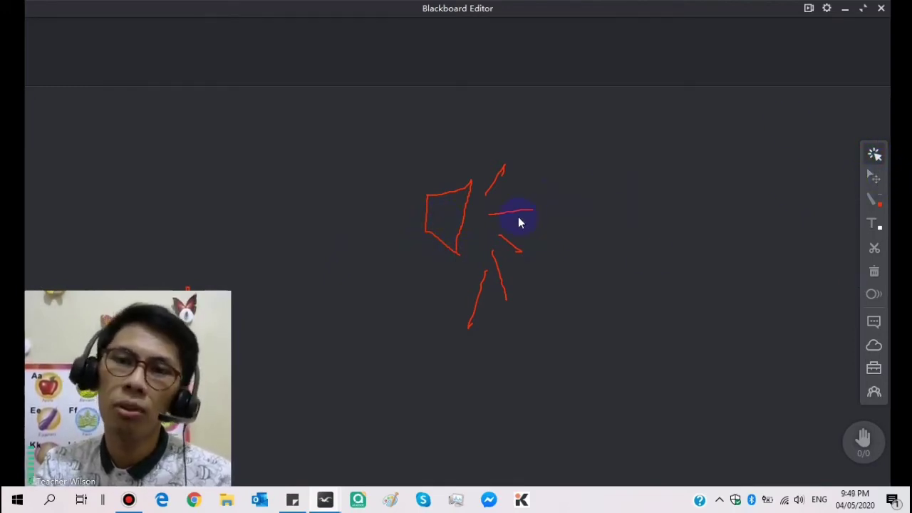
Select the whole speaker drawing with a selection rectangle and delete it
left_click(878, 181)
left_click_drag(401, 156, 577, 377)
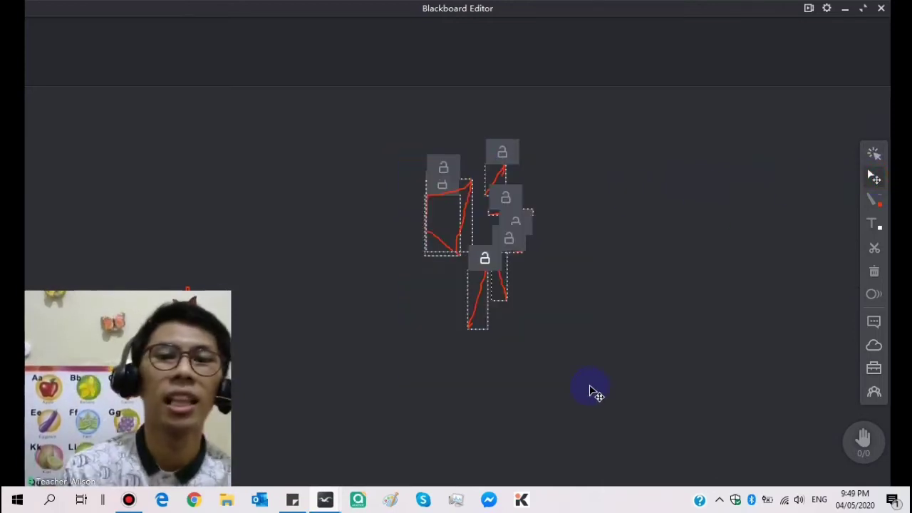
key("Delete")
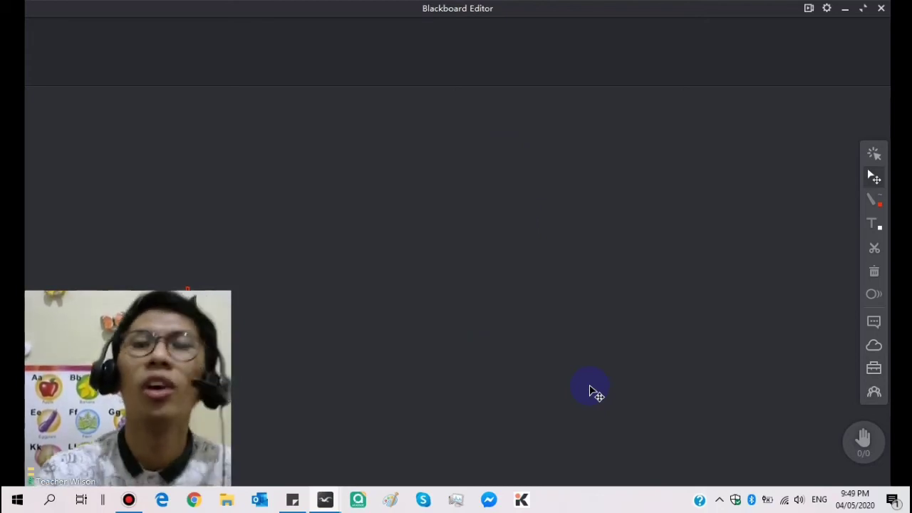
Draw a large red freehand looping scribble across the board, and a square overlapping it near the board's centre
left_click(871, 199)
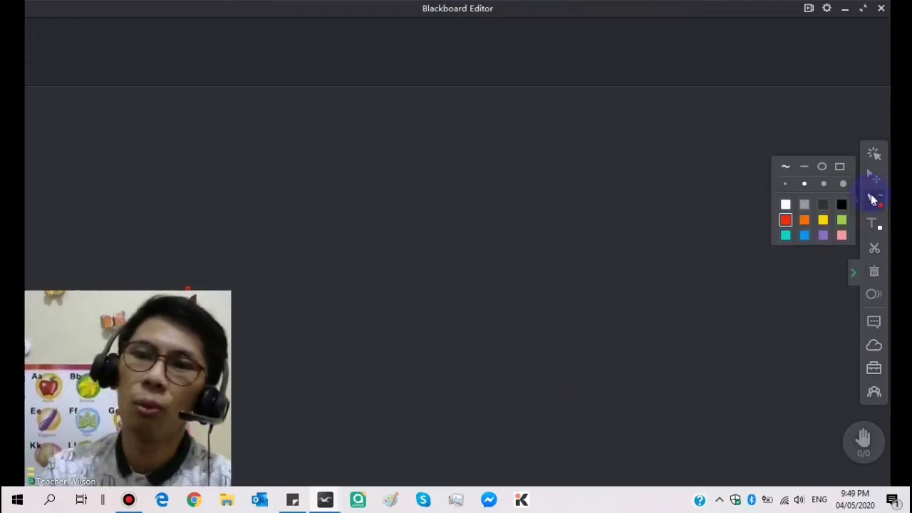
mouse_move(290, 161)
left_mouse_down()
mouse_move(306, 421)
mouse_move(602, 214)
mouse_move(676, 227)
left_mouse_up()
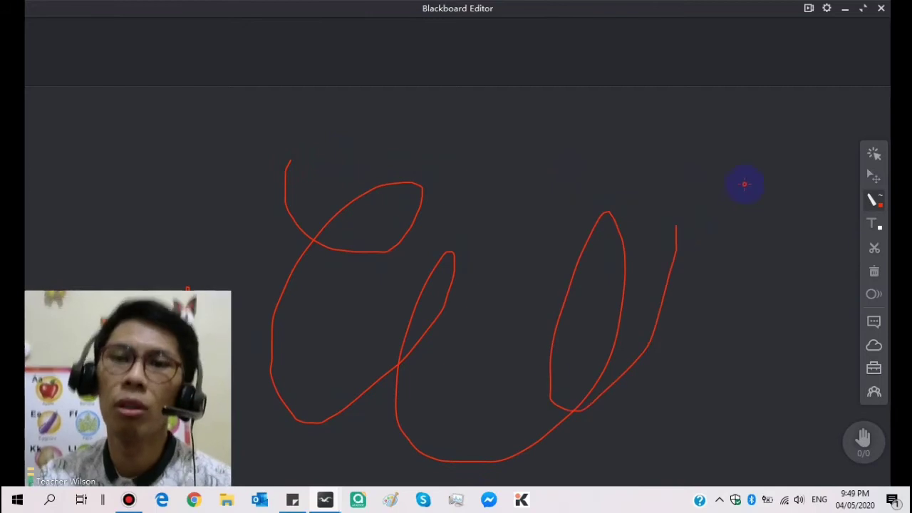
left_click(873, 202)
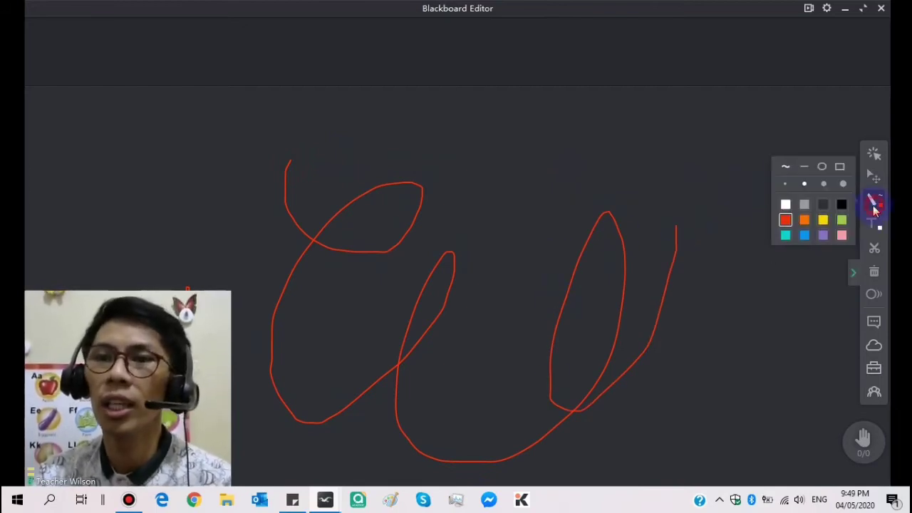
left_click(840, 168)
left_click_drag(419, 128, 580, 300)
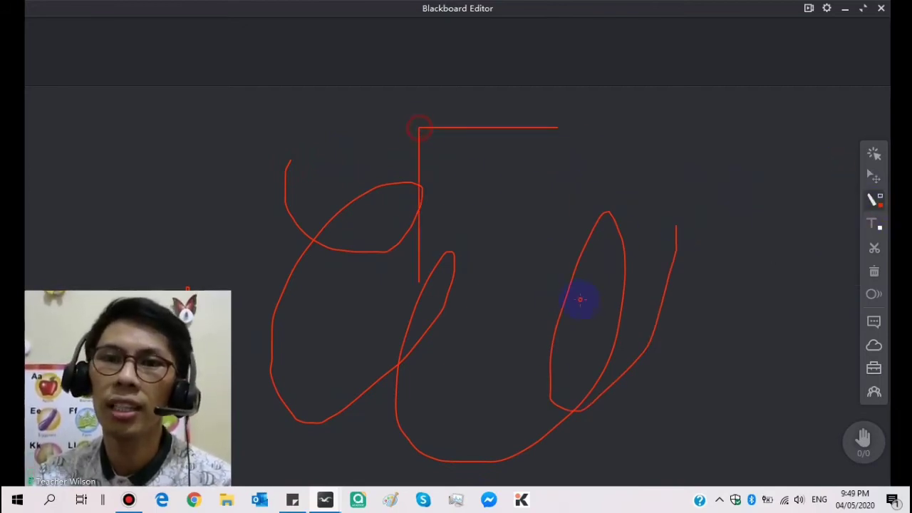
Draw a wide red ellipse with the pen's ellipse shape, overlapping the square's upper right part
left_click(876, 200)
left_click(821, 166)
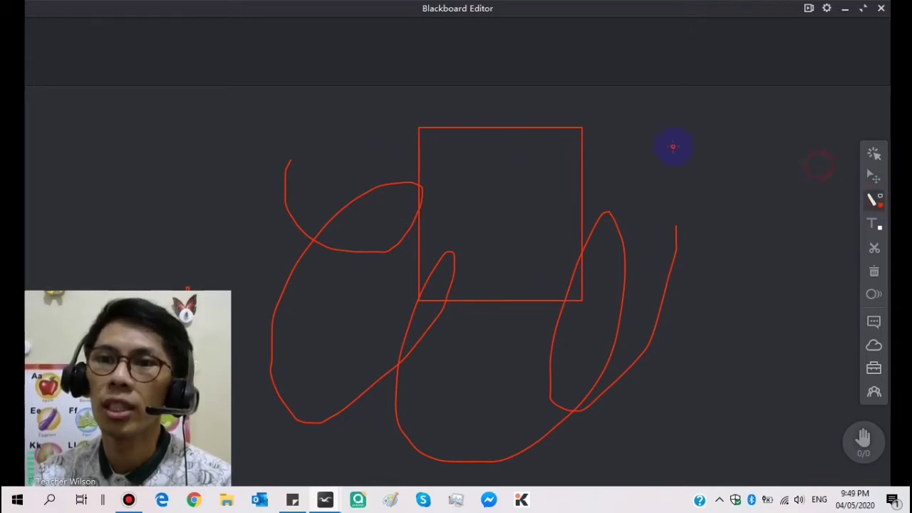
left_click_drag(671, 147, 850, 217)
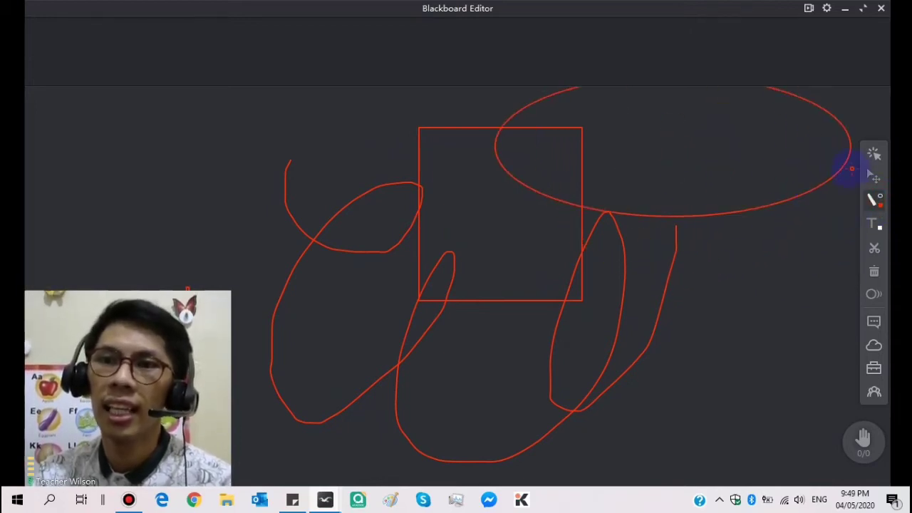
Move the ellipse down below its original place and the square to the board's upper right area with the selection tool
left_click(874, 177)
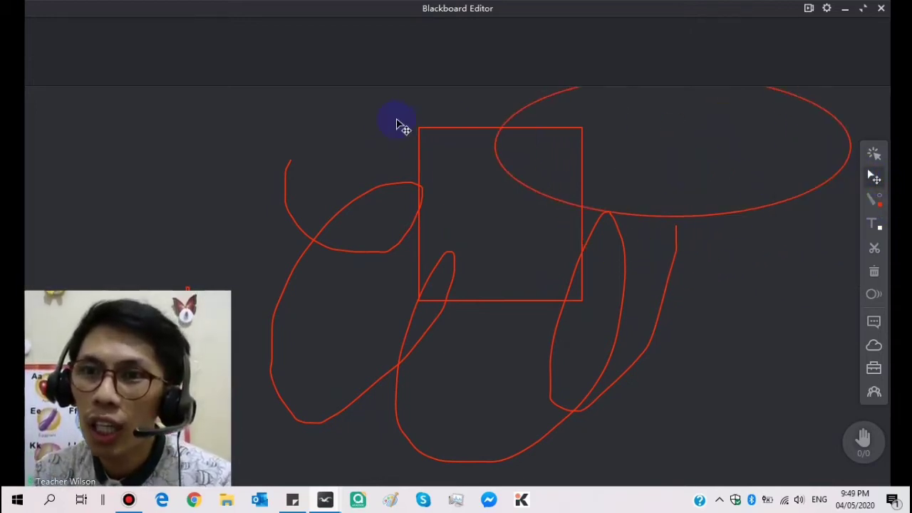
left_click_drag(776, 164, 727, 320)
left_click_drag(523, 206, 794, 178)
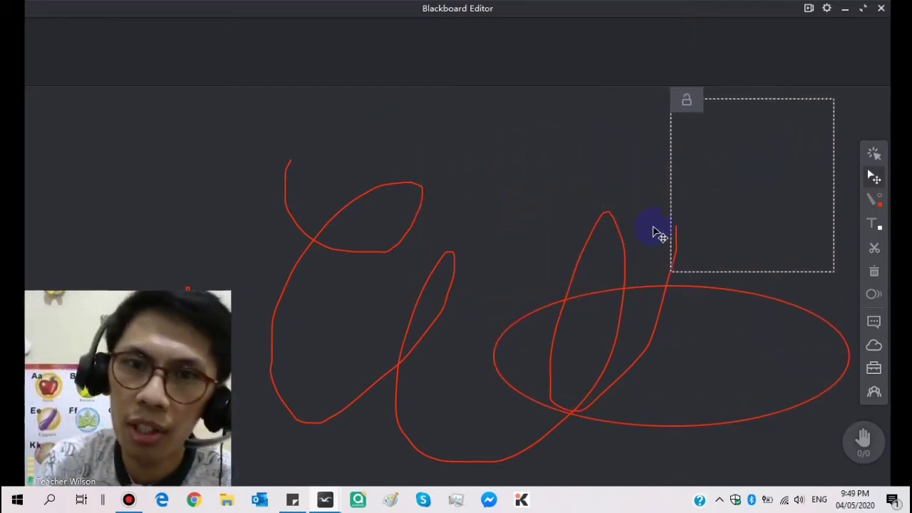
Move the freehand scribble up and to the left, and delete it
left_click(401, 328)
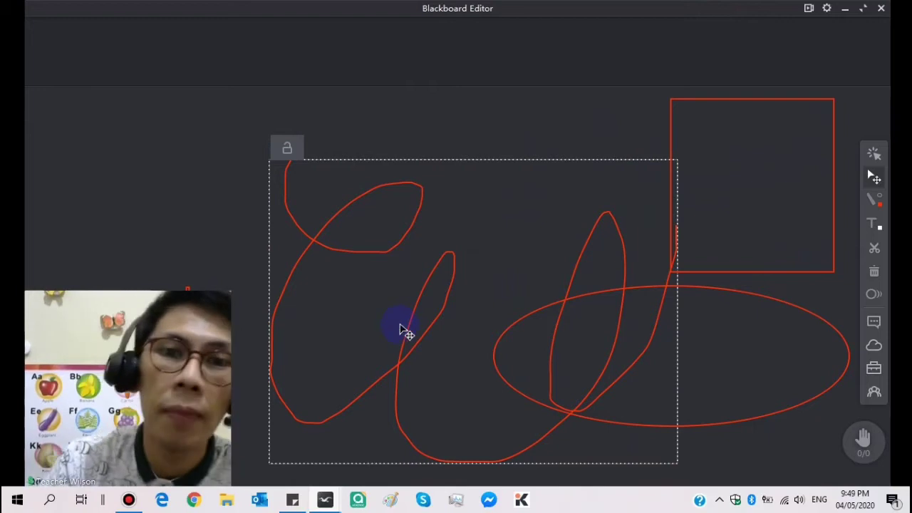
mouse_move(402, 330)
left_mouse_down()
mouse_move(403, 294)
mouse_move(367, 268)
left_mouse_up()
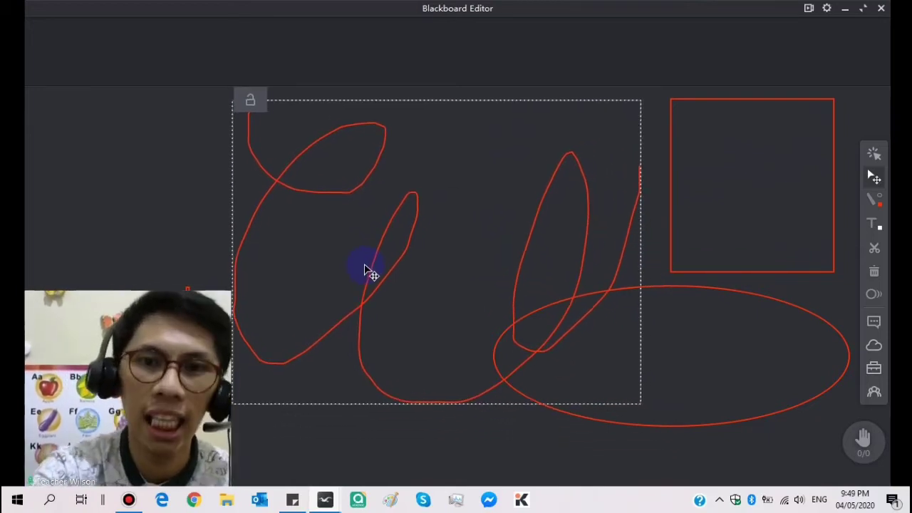
key("Delete")
Select the red square and delete it from the board
left_click(874, 200)
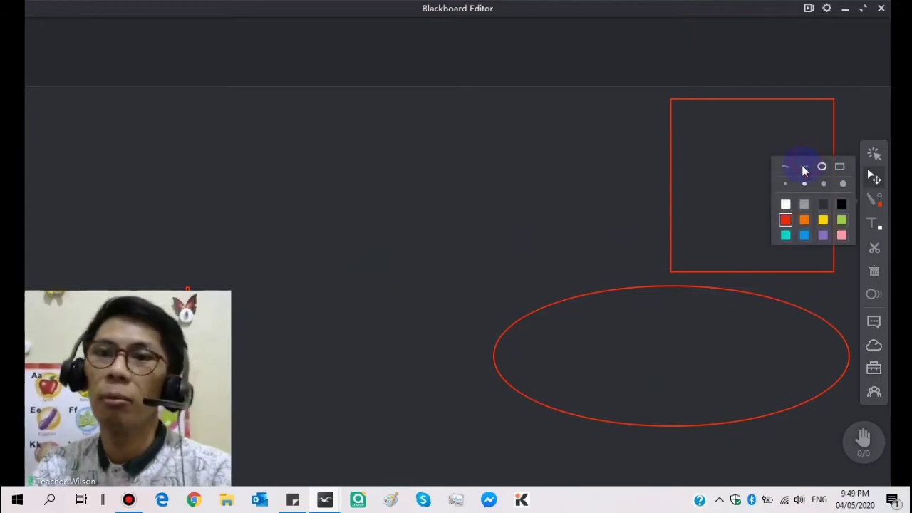
left_click(775, 151)
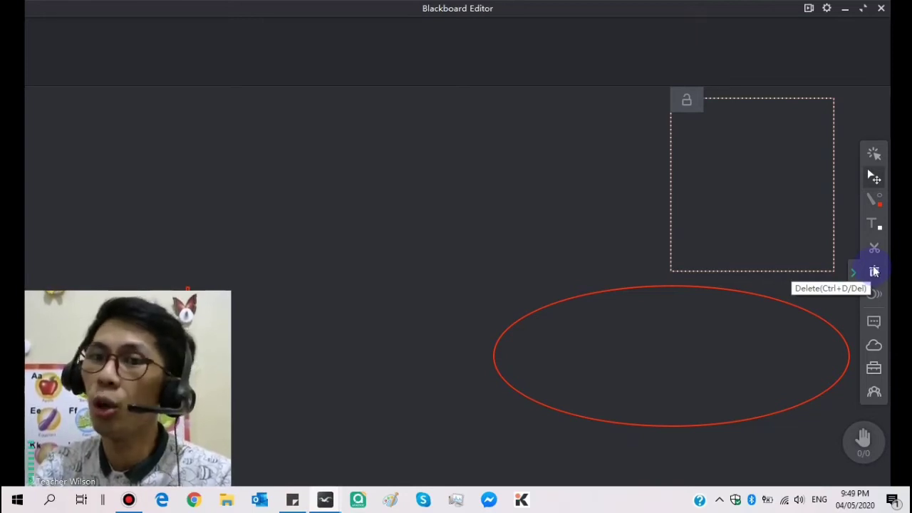
left_click(874, 272)
Move the ellipse up to the middle of the board and delete it
left_click_drag(691, 335, 554, 267)
left_click_drag(574, 300, 581, 301)
left_click(782, 152)
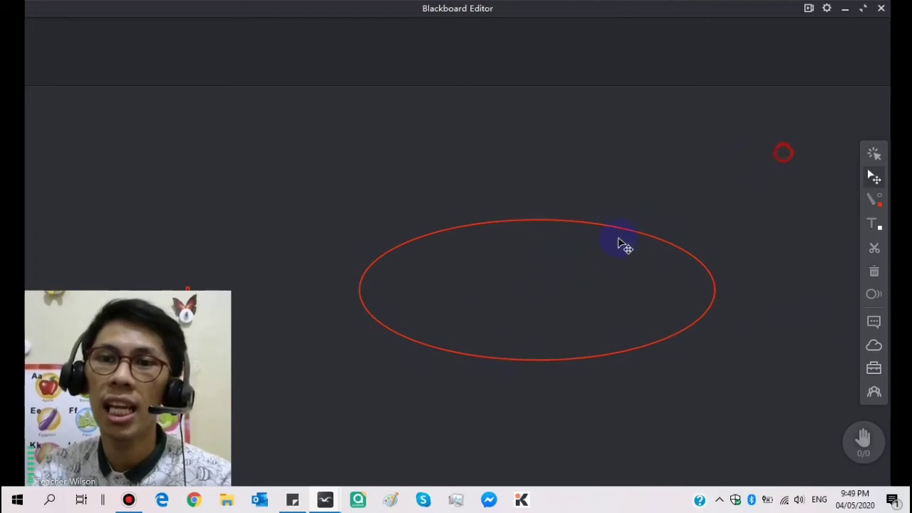
left_click(498, 305)
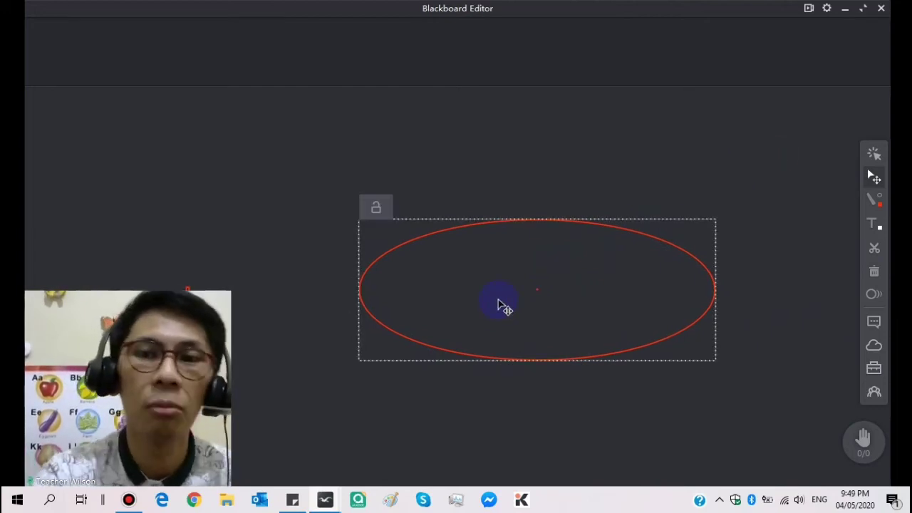
key("Delete")
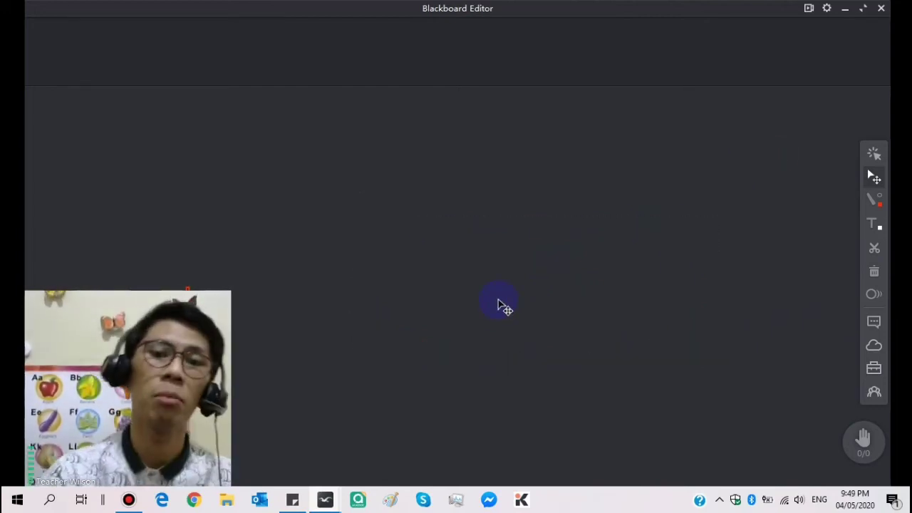
Draw about a dozen red ellipses of various sizes scattered across the board
left_click(874, 200)
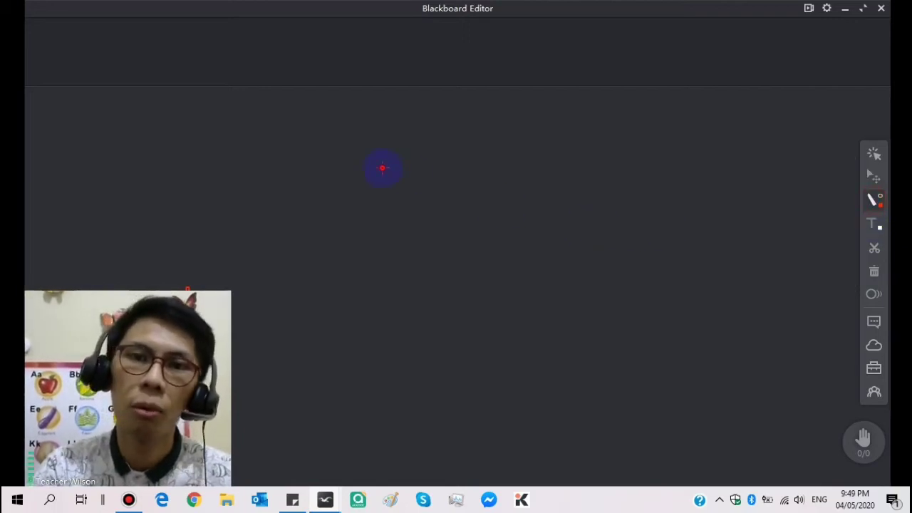
left_click_drag(382, 168, 406, 205)
left_click_drag(543, 176, 559, 211)
left_click_drag(422, 236, 437, 271)
left_click_drag(544, 253, 560, 315)
left_click_drag(649, 298, 661, 341)
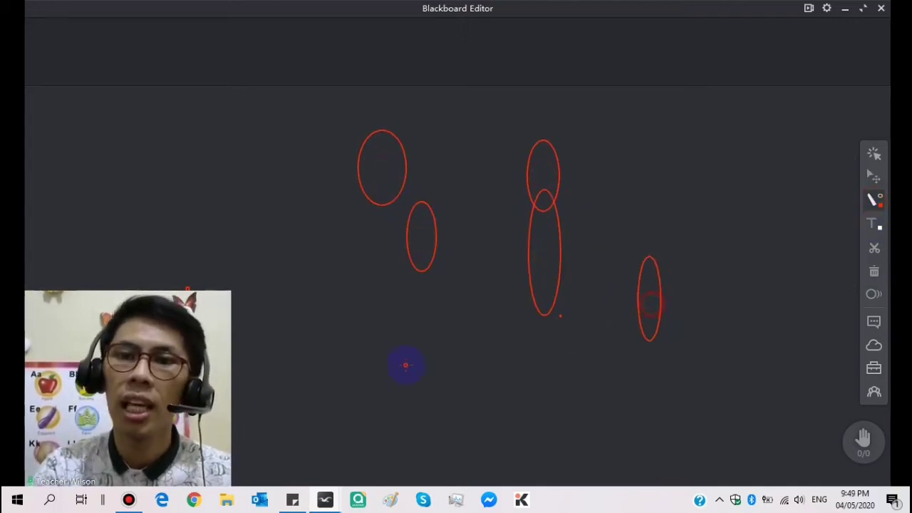
left_click_drag(389, 359, 396, 409)
left_click_drag(512, 386, 617, 463)
left_click_drag(659, 420, 733, 465)
left_click_drag(765, 396, 773, 438)
left_click_drag(723, 239, 735, 272)
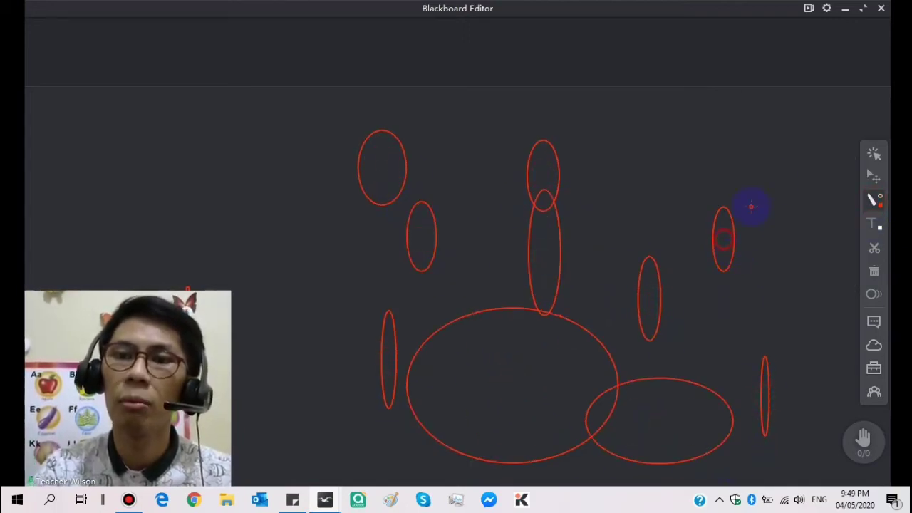
left_click_drag(775, 180, 784, 189)
left_click_drag(653, 144, 654, 152)
left_click_drag(589, 186, 594, 190)
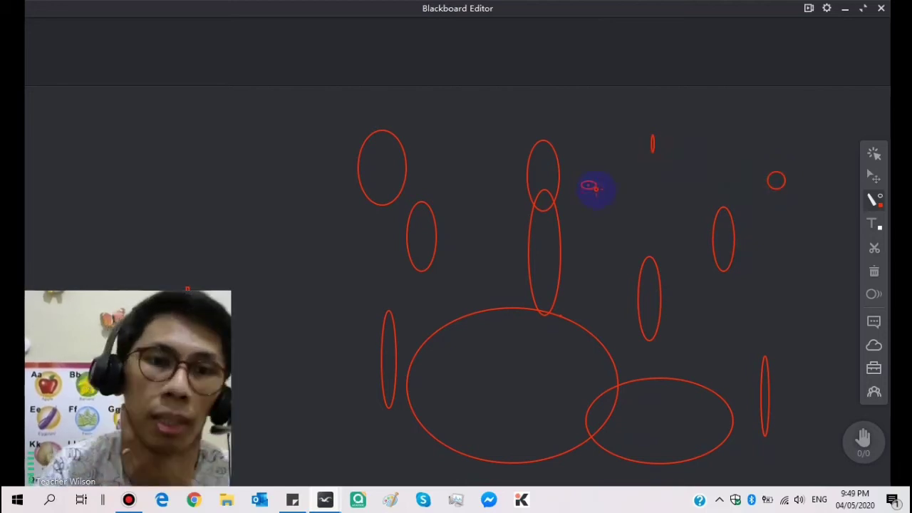
Select every object on the board at once and delete them all
key("ctrl+a")
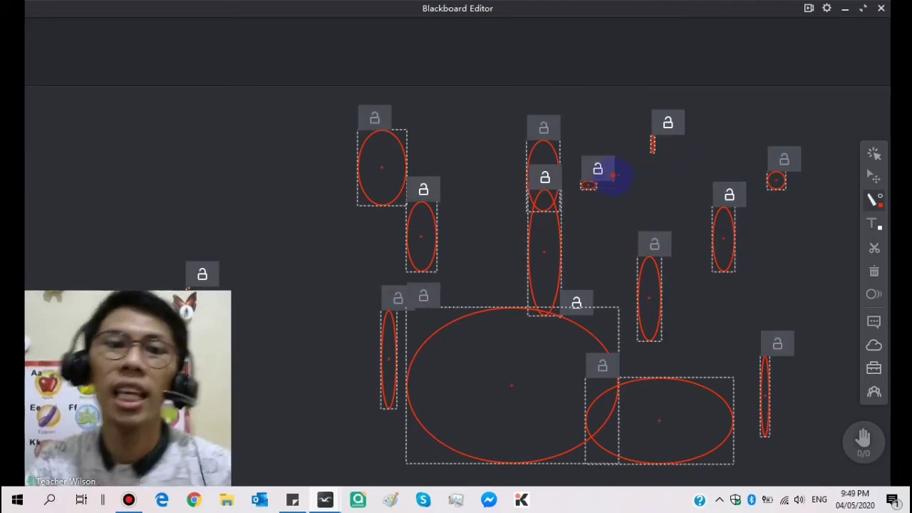
key("Delete")
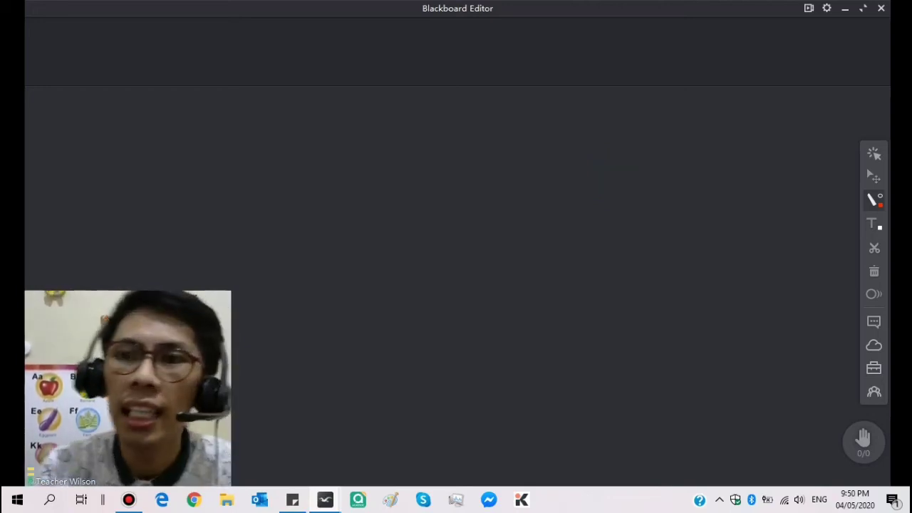
Draw red freehand strokes including a looping curve, a short dash, an oval and a zigzag, and delete them all at once
left_click(874, 201)
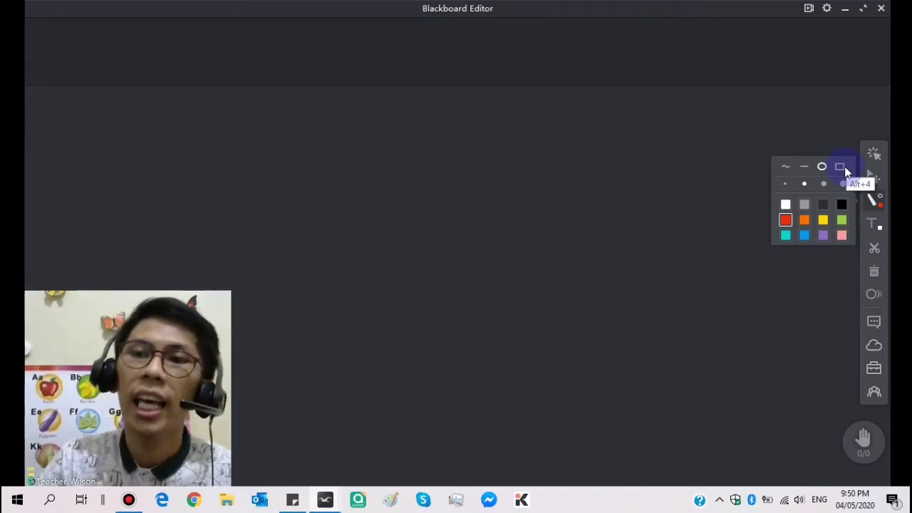
left_click(784, 167)
left_click_drag(257, 171, 367, 191)
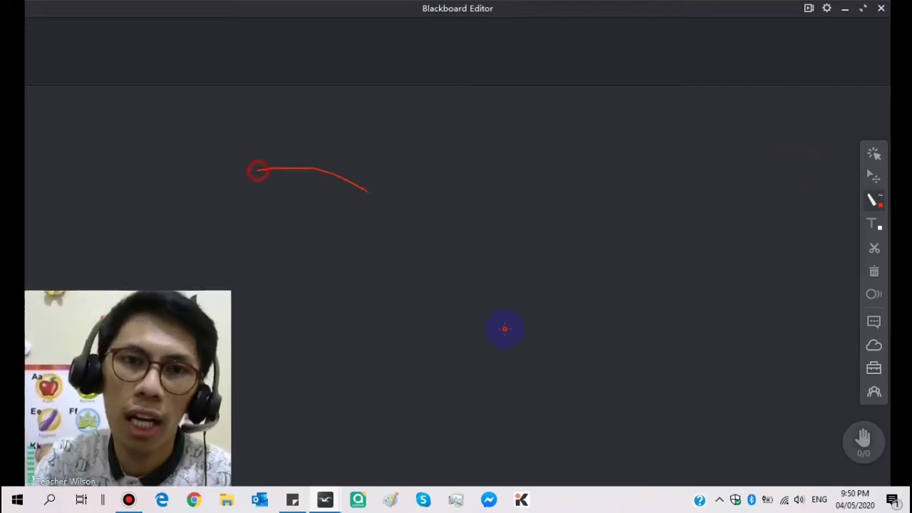
mouse_move(505, 329)
left_mouse_down()
mouse_move(612, 159)
mouse_move(562, 252)
left_mouse_up()
left_click_drag(433, 156, 479, 153)
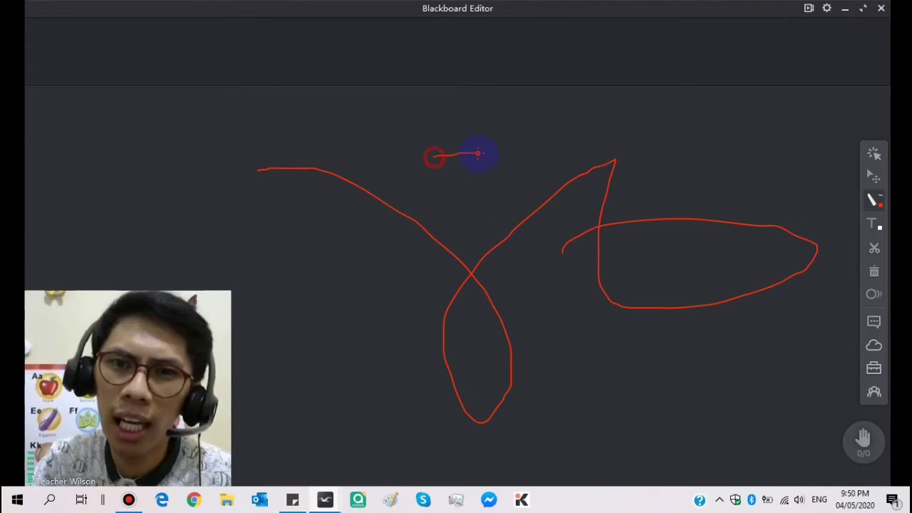
mouse_move(344, 286)
left_mouse_down()
mouse_move(433, 340)
mouse_move(399, 251)
mouse_move(332, 296)
left_mouse_up()
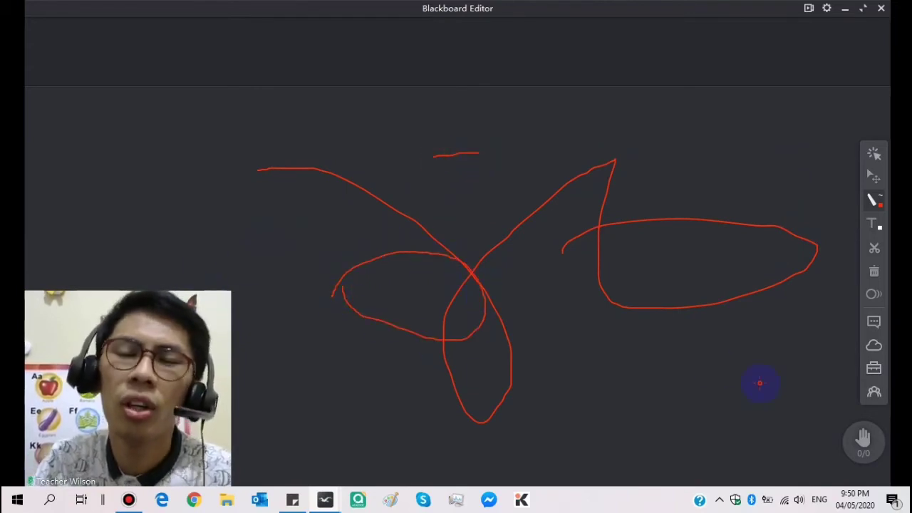
mouse_move(555, 387)
left_mouse_down()
mouse_move(602, 309)
mouse_move(755, 430)
mouse_move(855, 348)
left_mouse_up()
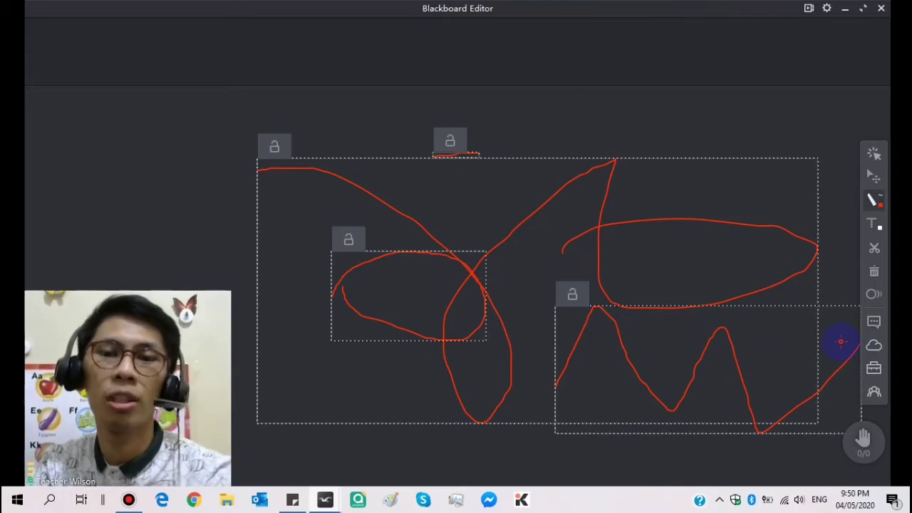
Draw a long, narrow red rectangle across the middle of the board and a slightly larger one framing it
left_click(874, 200)
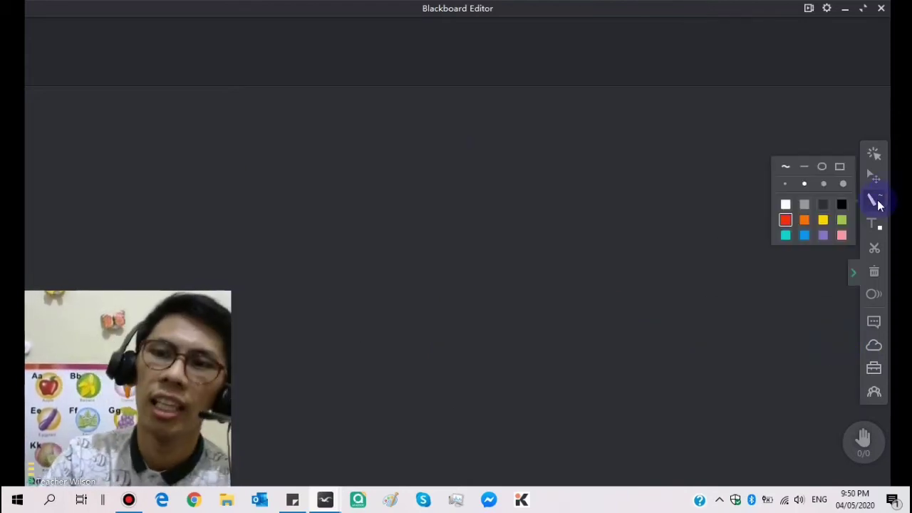
left_click(842, 167)
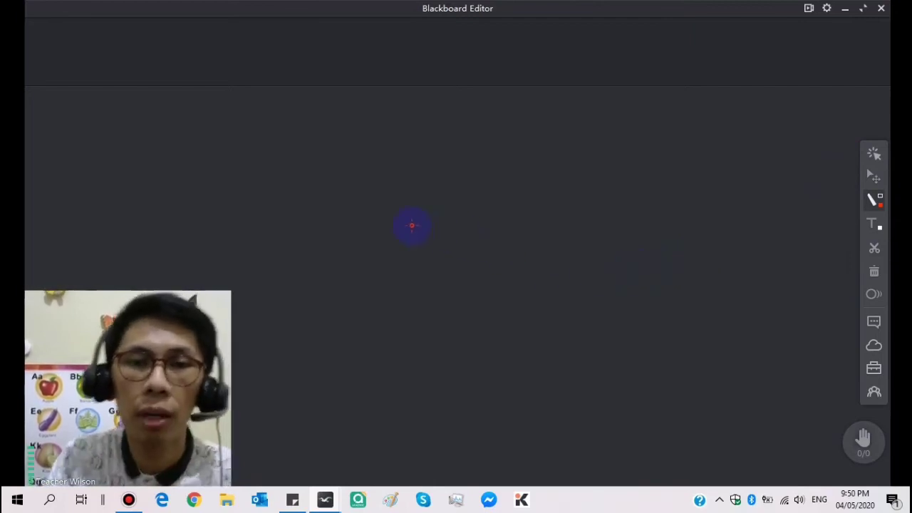
left_click_drag(314, 206, 697, 260)
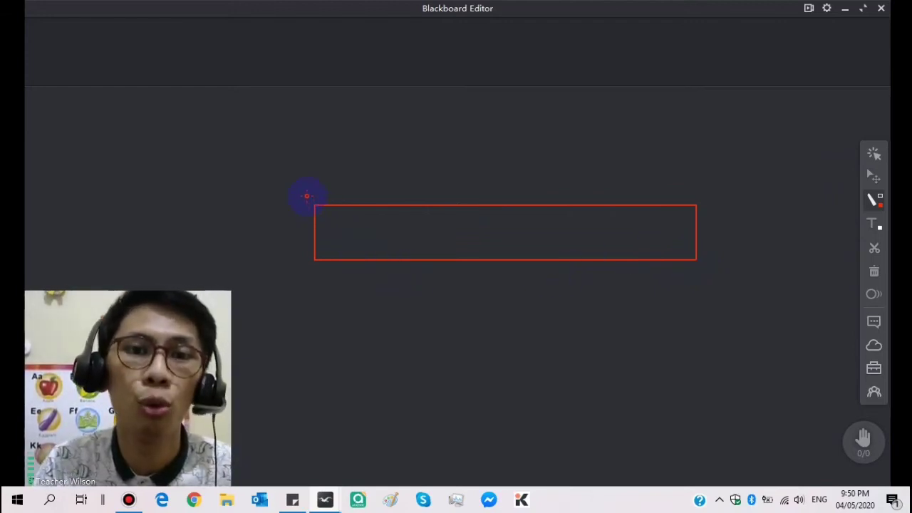
left_click_drag(307, 195, 709, 270)
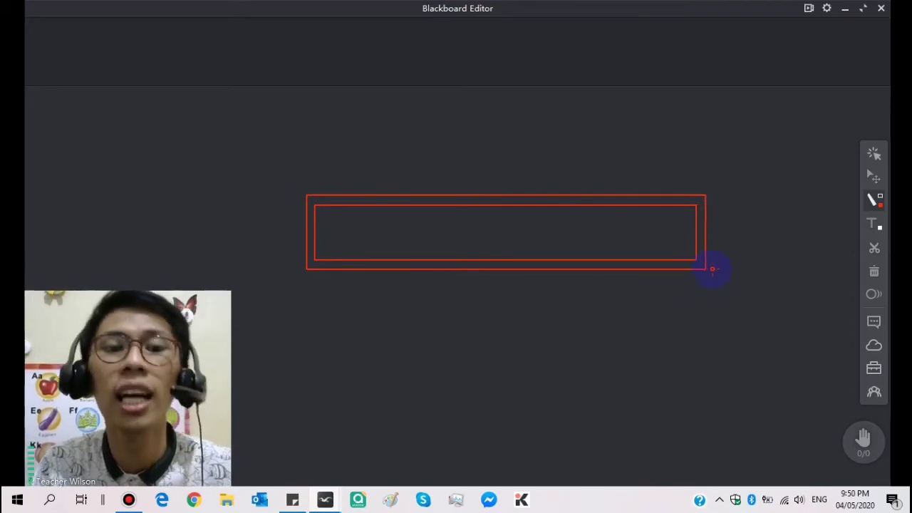
Draw a small red circle below the two nested rectangles with the pen's ellipse shape
left_click(873, 199)
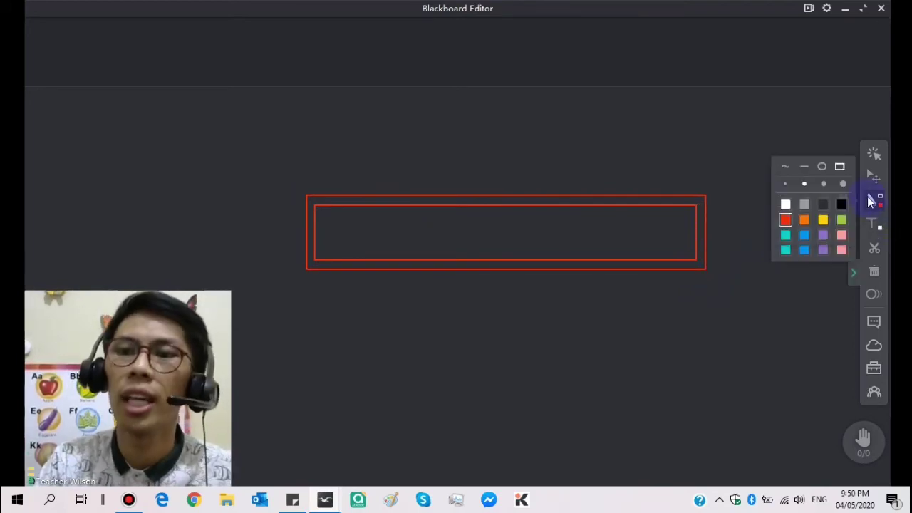
left_click(824, 169)
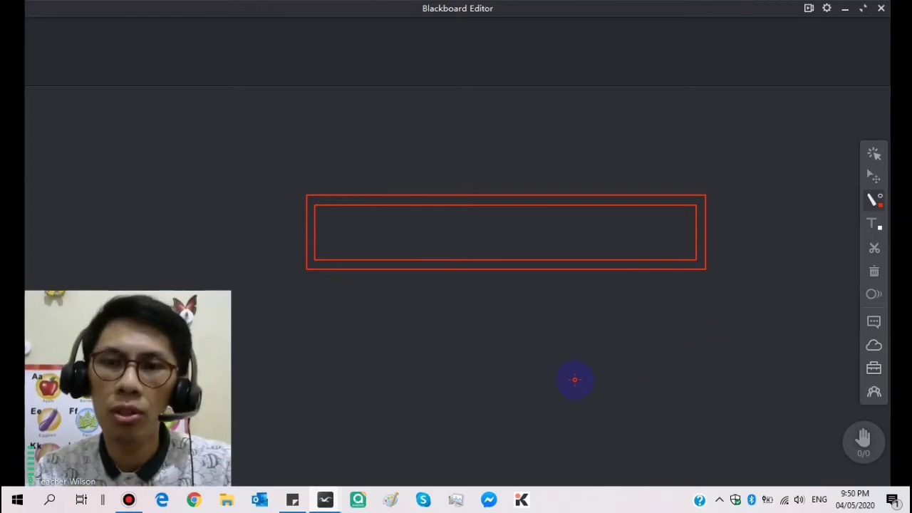
left_click_drag(556, 368, 598, 406)
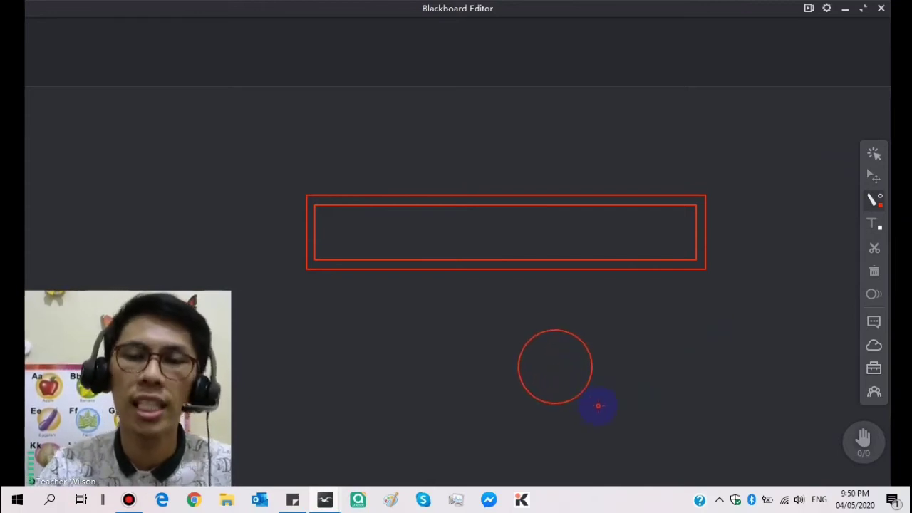
Draw a wide, flat red ellipse inside the inner rectangle and nudge it slightly upward
mouse_move(875, 205)
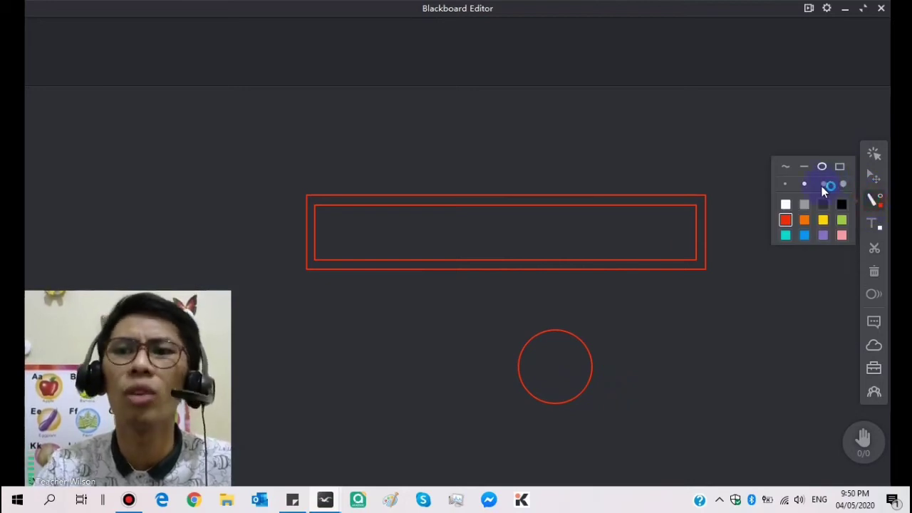
left_click(822, 185)
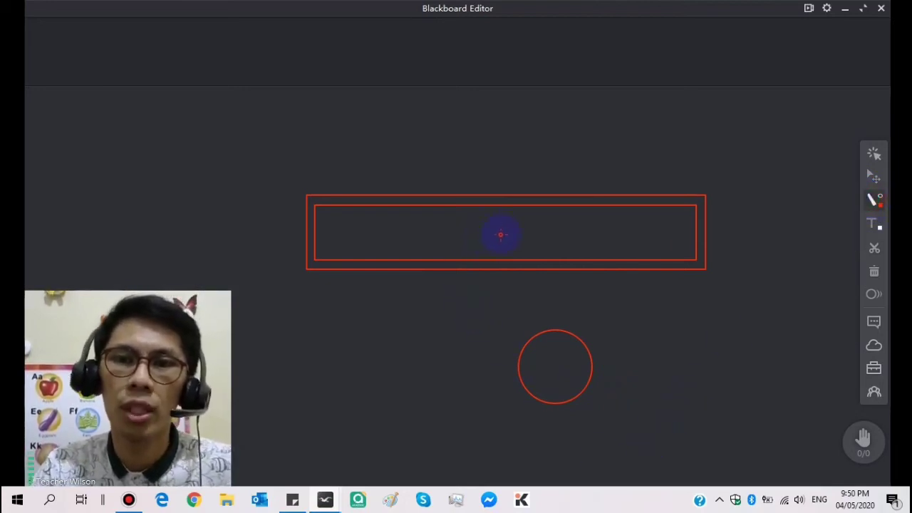
left_click_drag(501, 234, 680, 258)
left_click(873, 177)
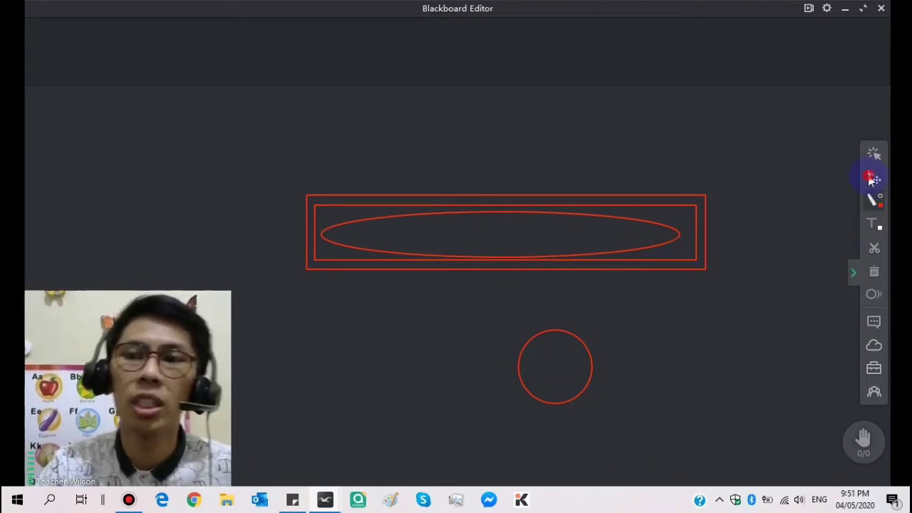
left_click(533, 236)
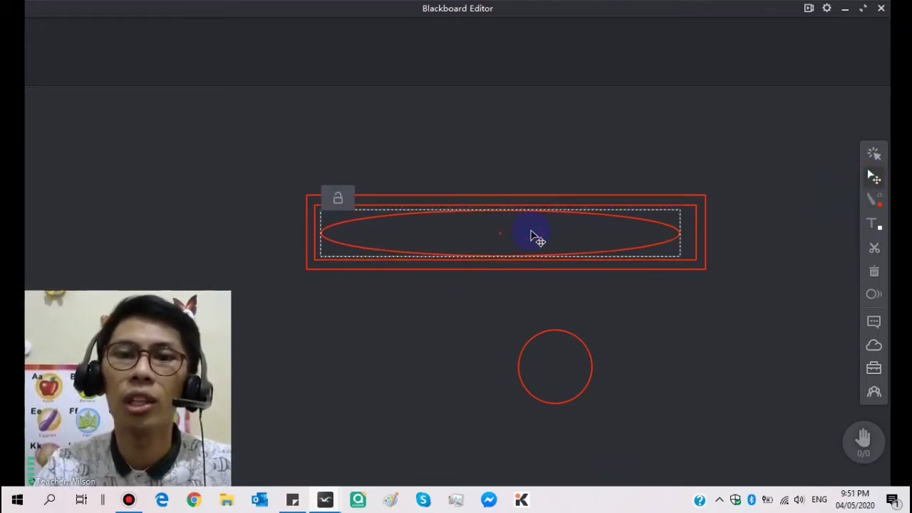
left_click(660, 372)
Draw straight red lines: a long horizontal one below the rectangles, a long diagonal across them, and two short slanted ones near the webcam tile
left_click(873, 201)
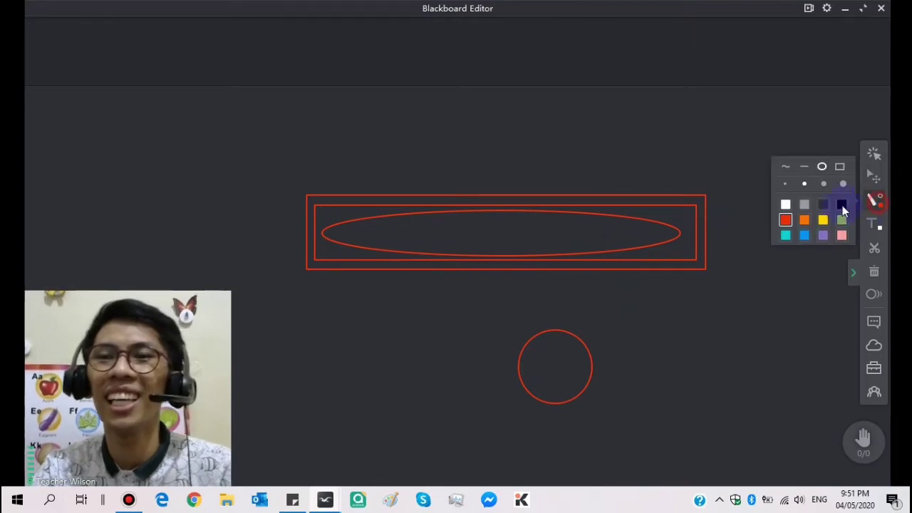
left_click(804, 167)
left_click_drag(285, 313, 792, 310)
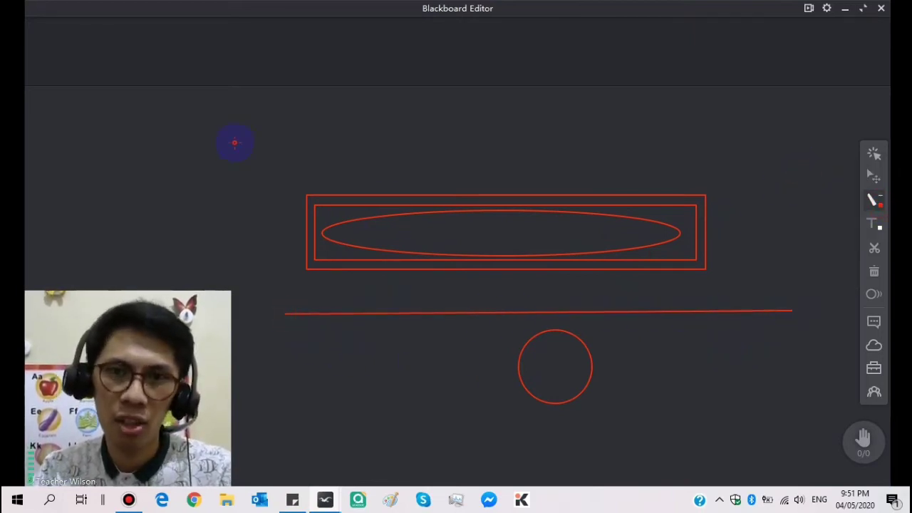
left_click_drag(796, 140, 430, 416)
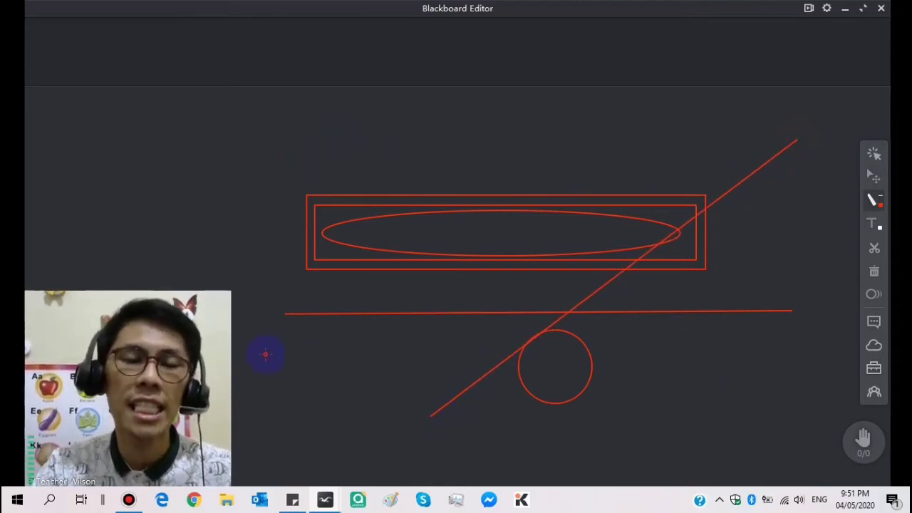
left_click_drag(280, 355, 340, 443)
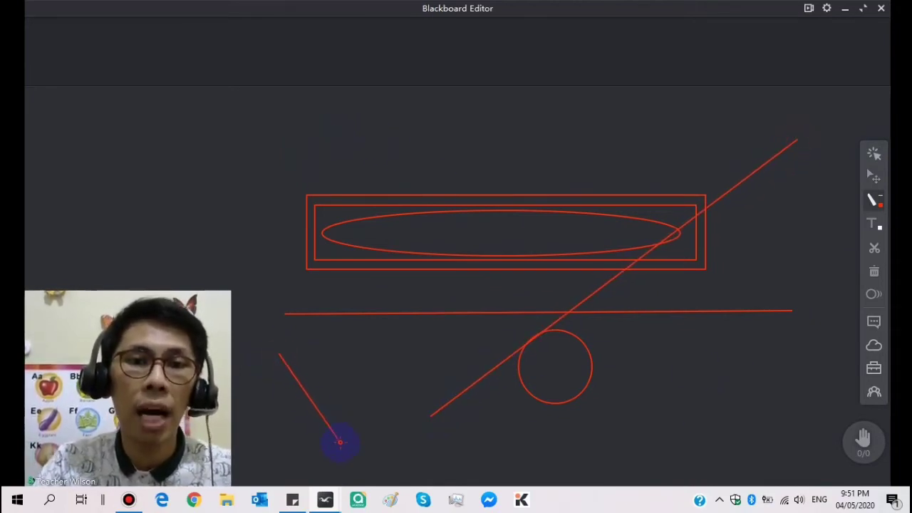
left_click_drag(340, 353, 403, 457)
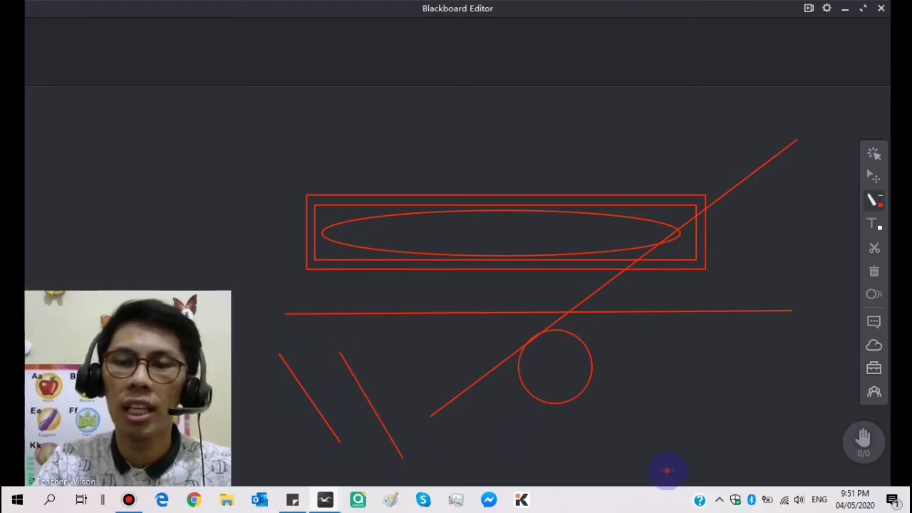
Draw three more slanted red lines of different lengths beside the circle, and delete everything on the board at once
left_click_drag(649, 462, 778, 302)
left_click_drag(704, 312, 648, 383)
left_click_drag(611, 291, 626, 308)
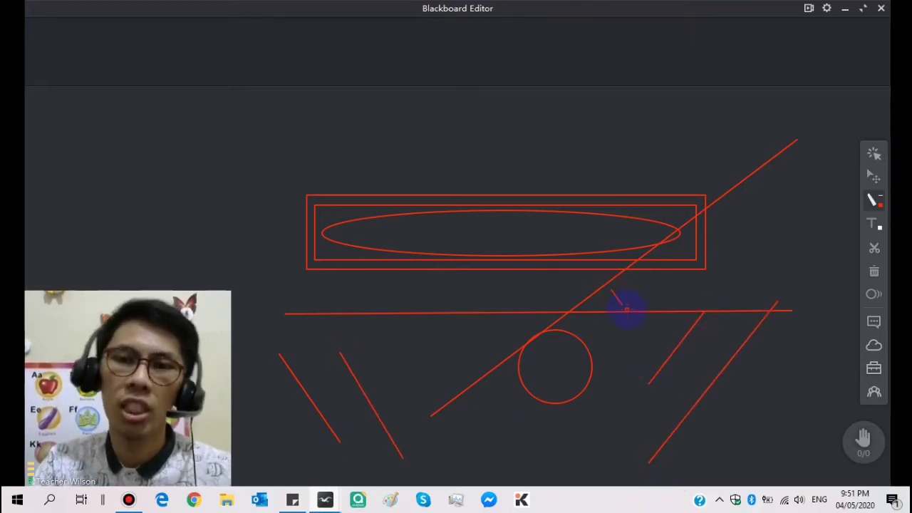
key("ctrl+a")
key("Delete")
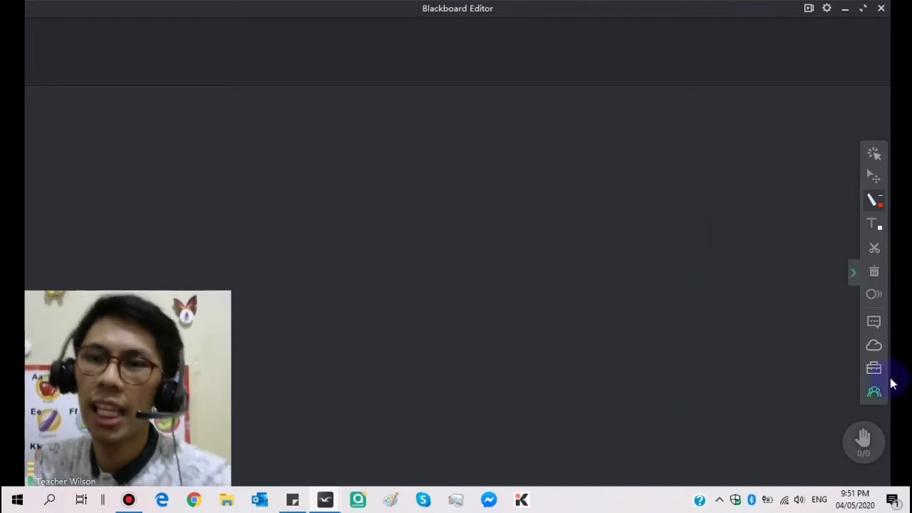
Add the white text "What is your name?" in the upper part of the board with the Text tool
left_click(874, 224)
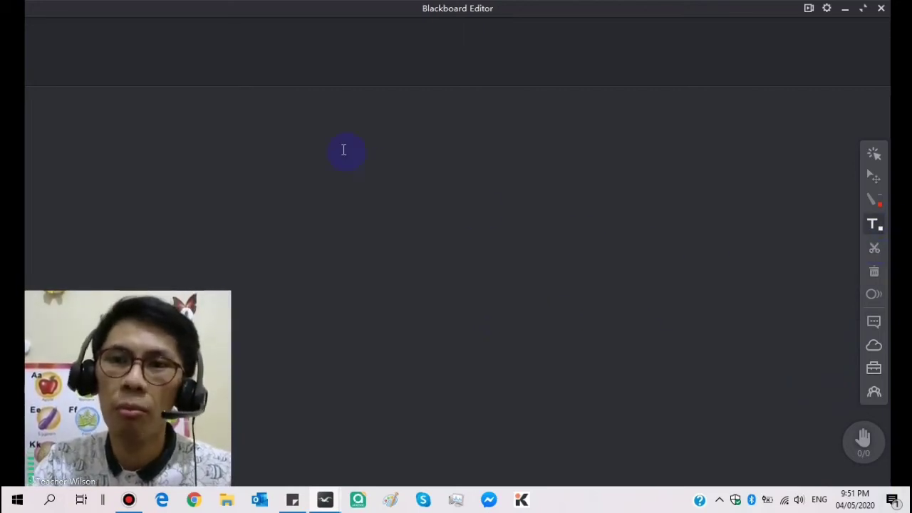
left_click(302, 135)
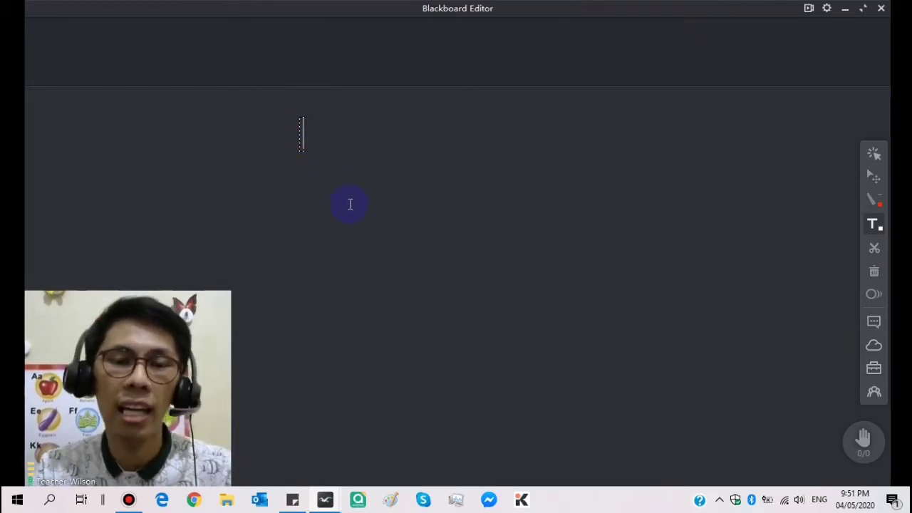
type("W")
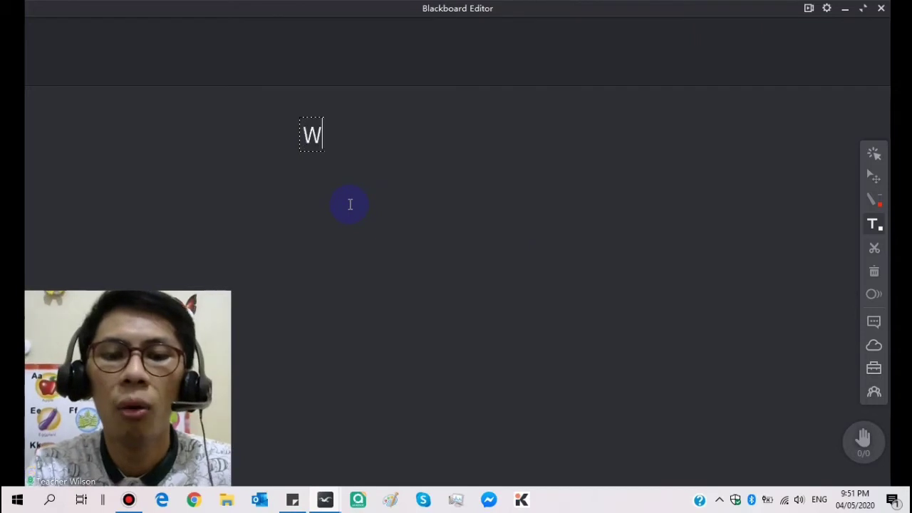
type("hat is your name?")
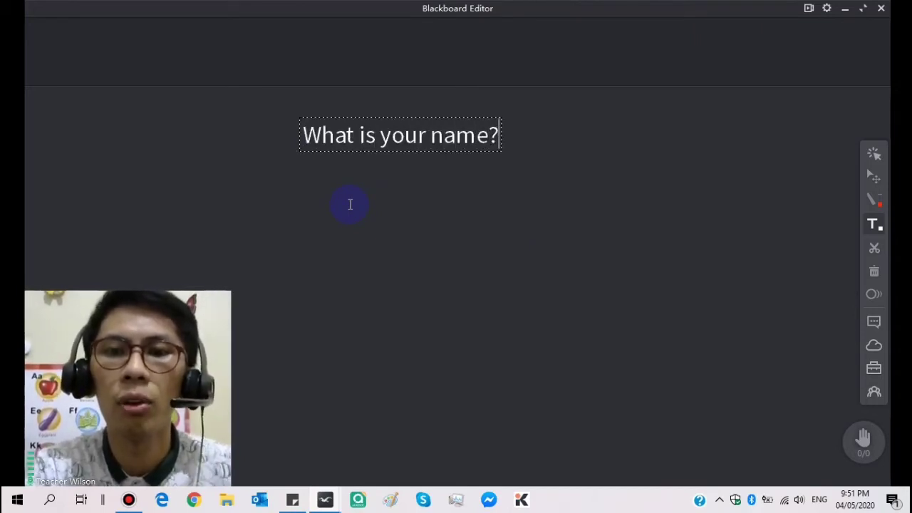
Add five lines of random filler letters below the question, and delete all the text in the box
key("Return")
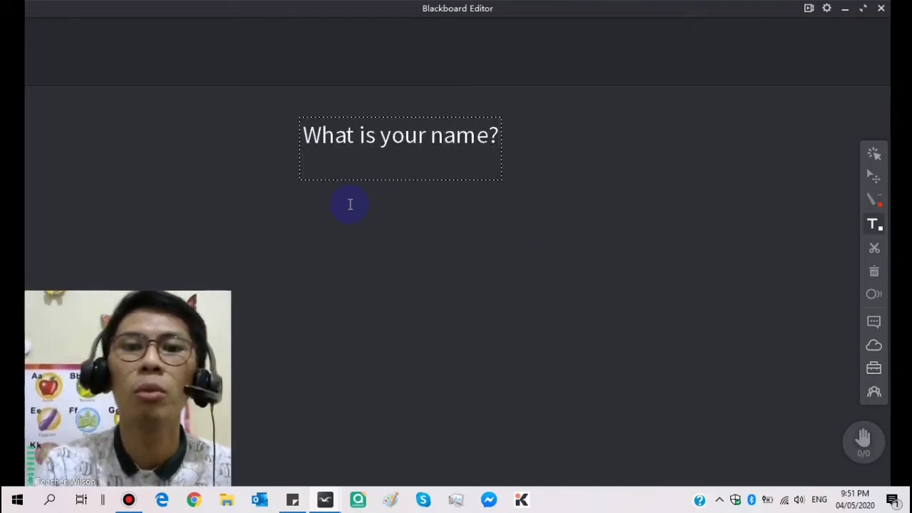
type("xnsldjgk")
key("Return")
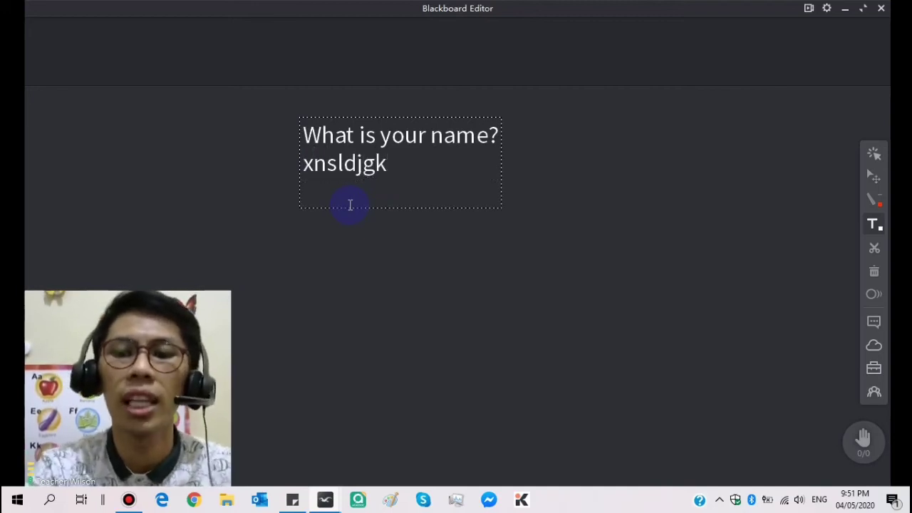
type(".,gknbkjbge")
key("Return")
type("alkghriohg;la")
key("Return")
type("k;gpisrngla")
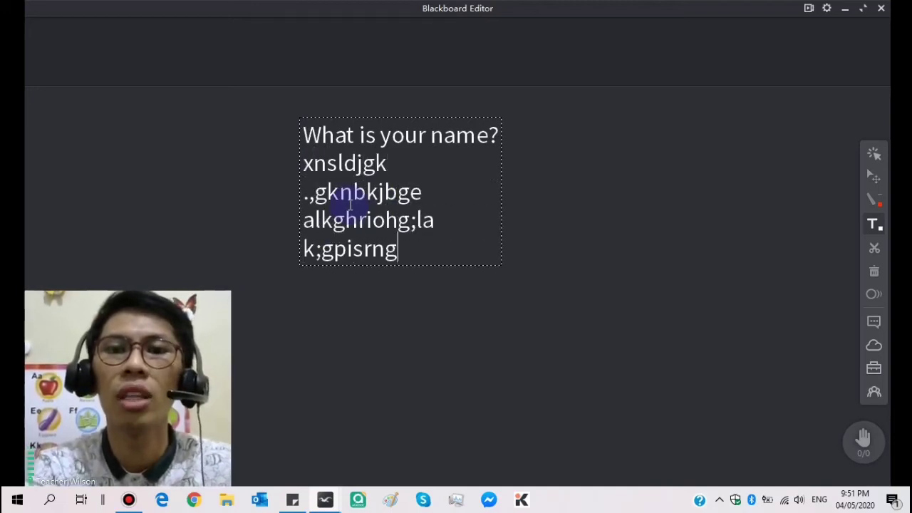
key("Return")
type("liheglkja")
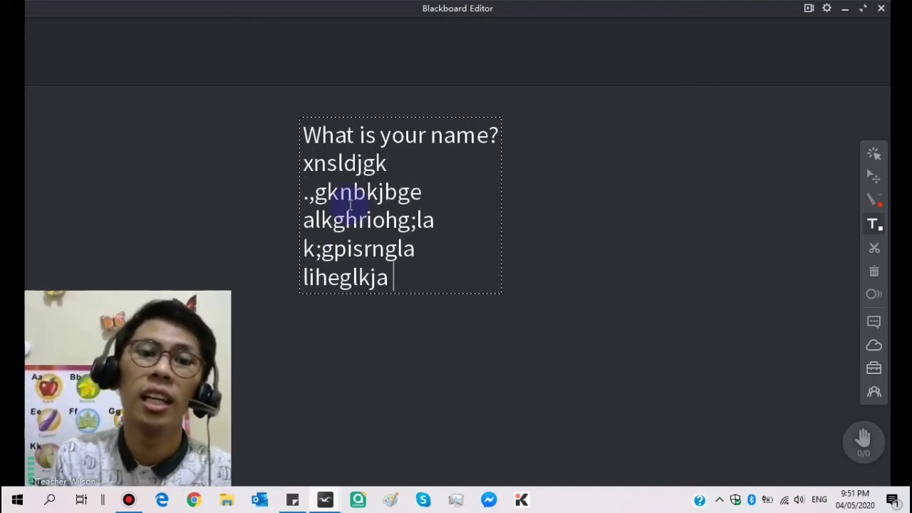
key("ctrl+a")
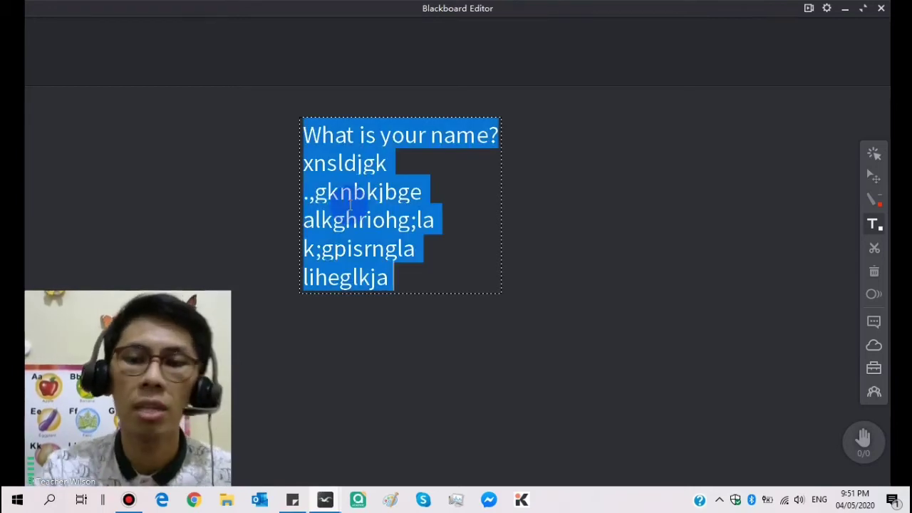
key("BackSpace")
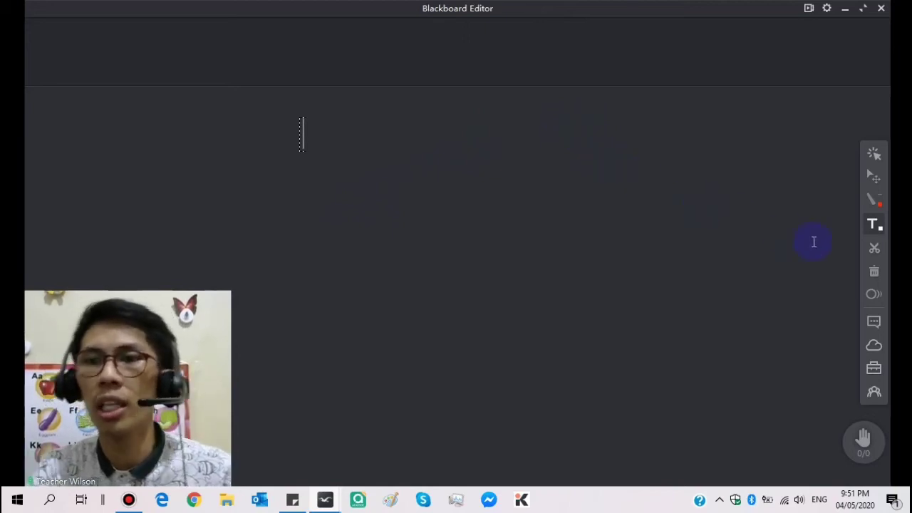
Draw a scatter of short straight red lines in the middle of the board with the pen, and delete them all
left_click(875, 228)
left_click(872, 199)
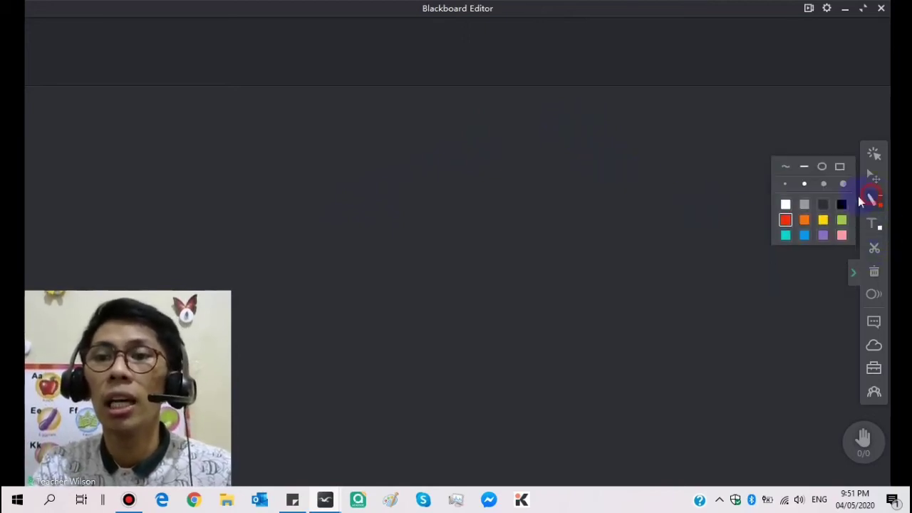
left_click_drag(499, 174, 485, 209)
left_click_drag(391, 211, 423, 226)
left_click_drag(464, 151, 437, 211)
left_click_drag(467, 218, 459, 256)
left_click_drag(433, 242, 475, 261)
left_click(507, 260)
left_click(525, 272)
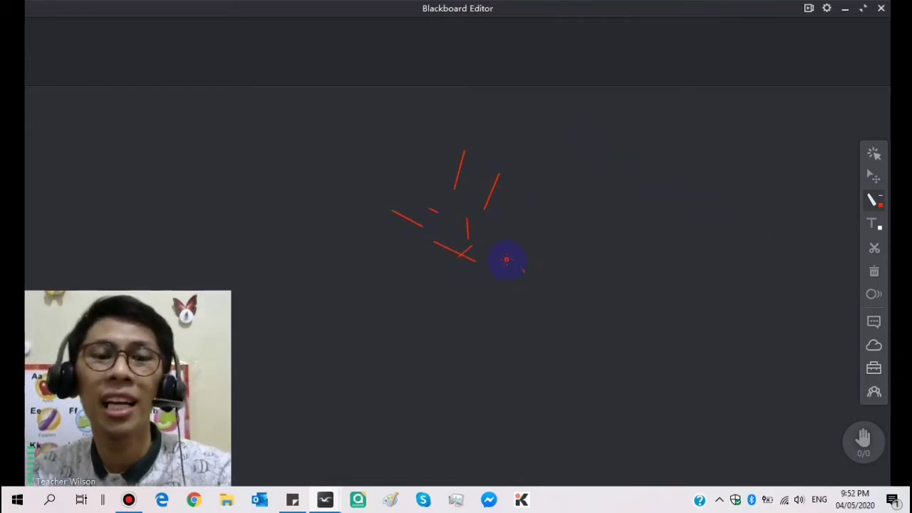
key("ctrl+a")
key("Delete")
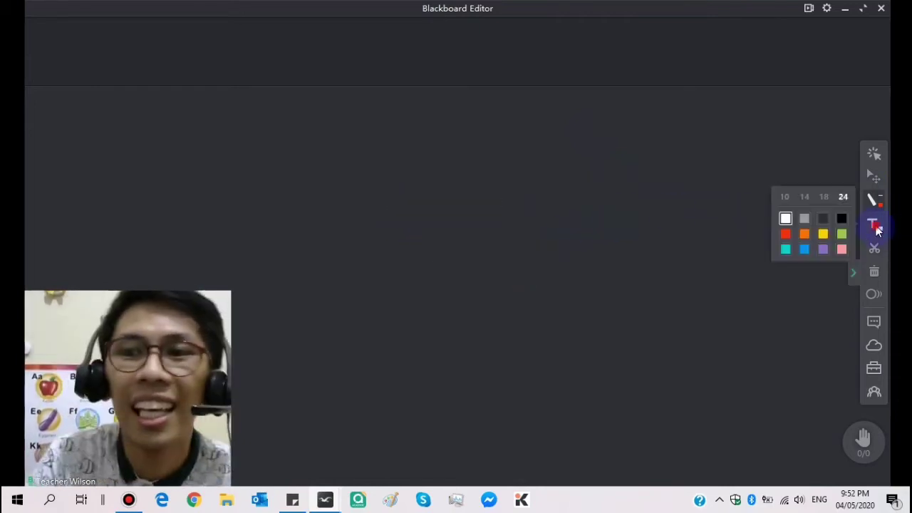
Place an empty text box mid-board, switch to Microsoft Edge and open the favorite Google search "english to chinese"
left_click(874, 224)
left_click(492, 237)
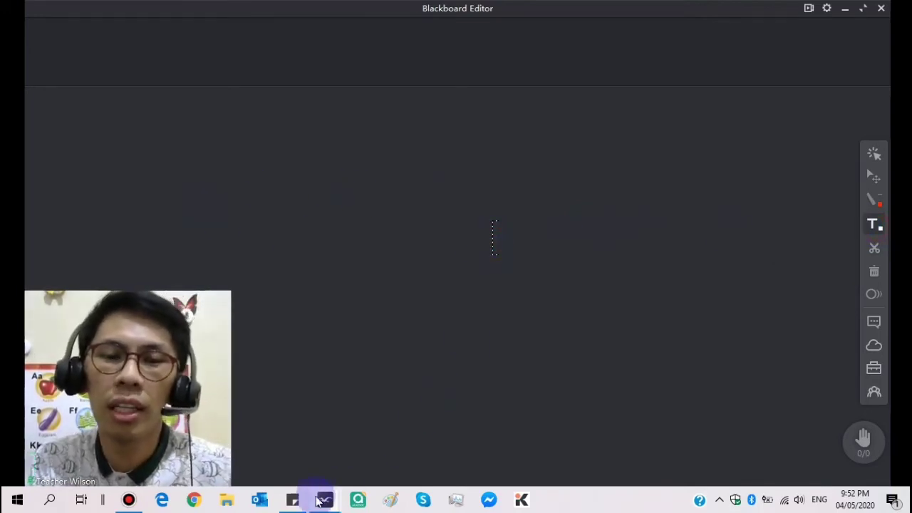
left_click(162, 507)
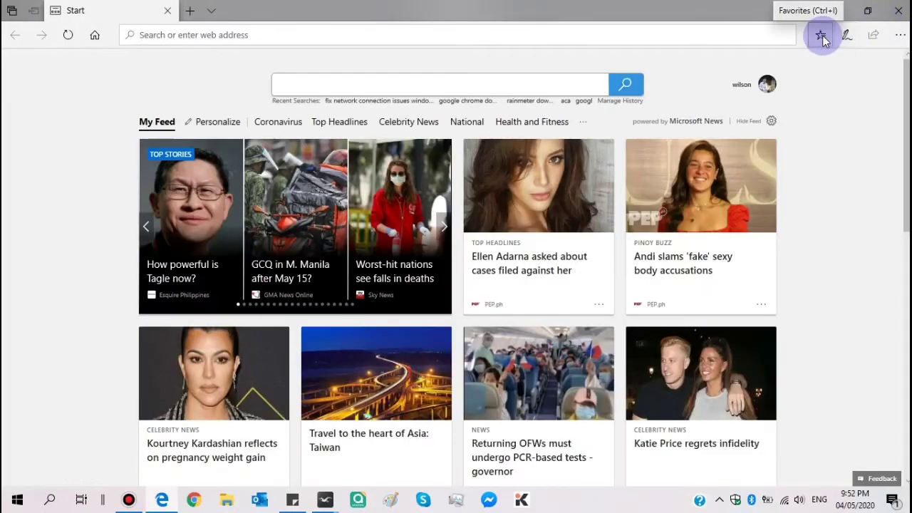
left_click(821, 34)
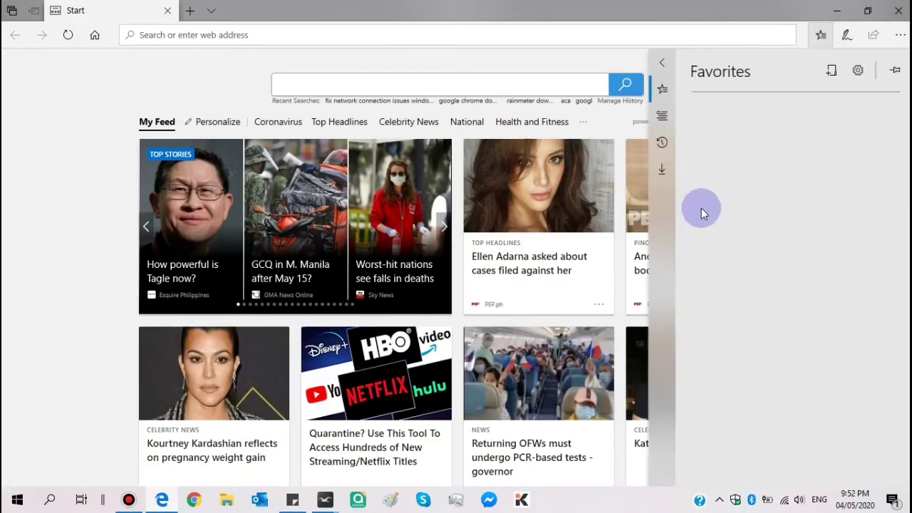
left_click(784, 241)
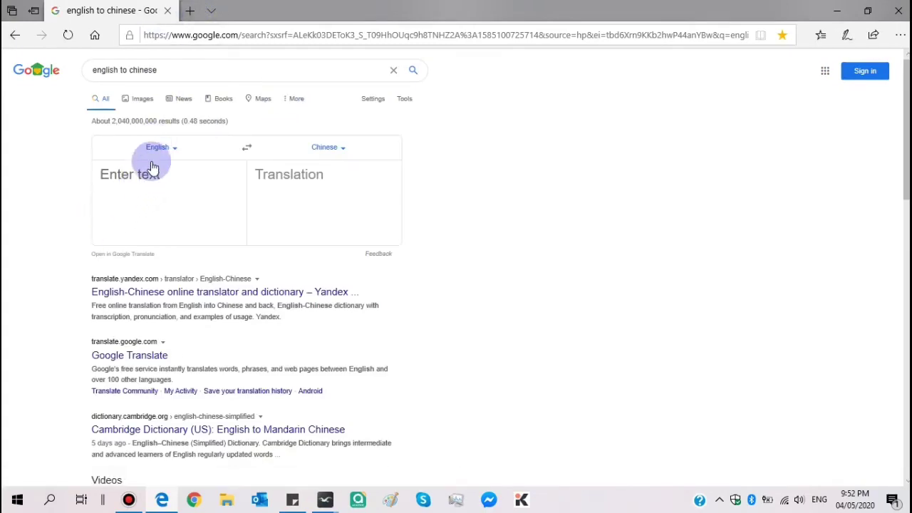
Translate "What is your name?" from English to Chinese and copy the translation
left_click(132, 182)
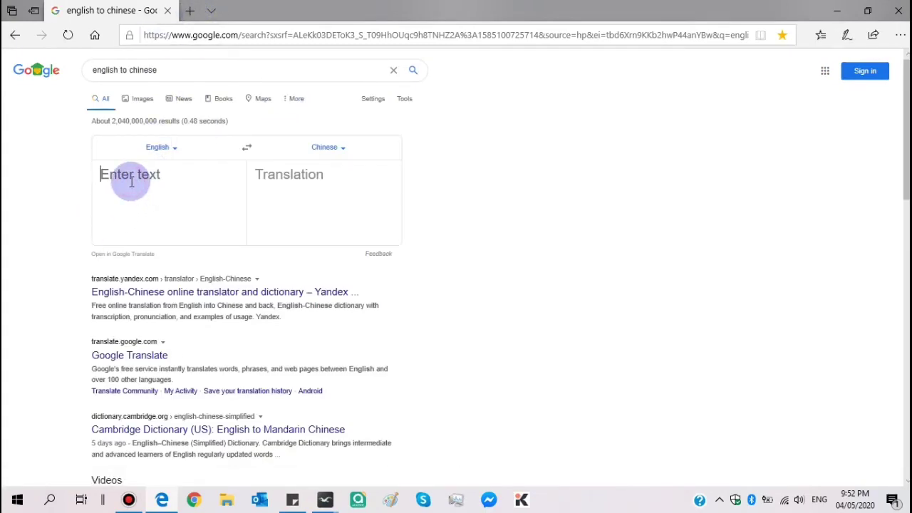
type("What is yo")
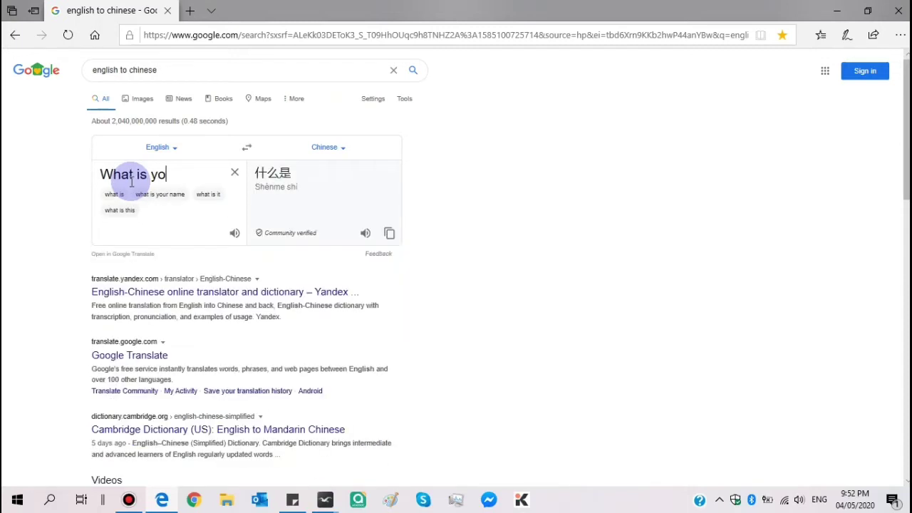
type("ur name?")
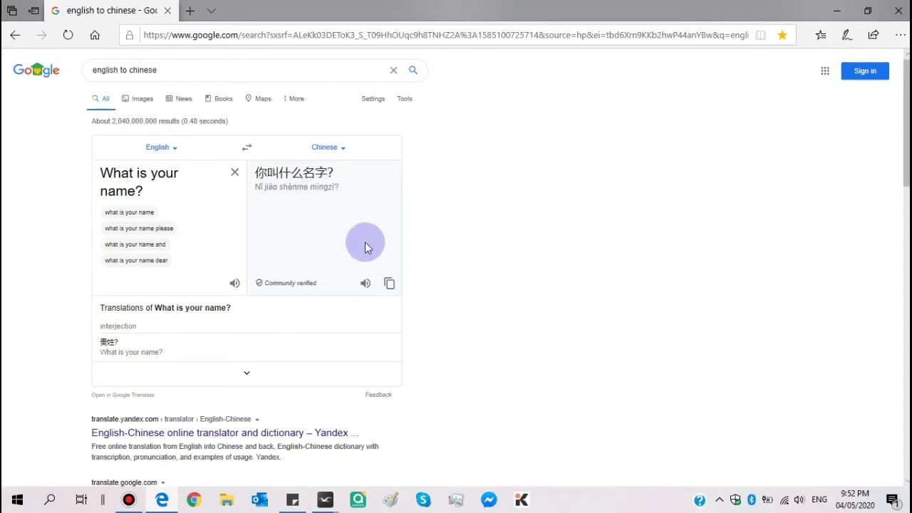
left_click(389, 284)
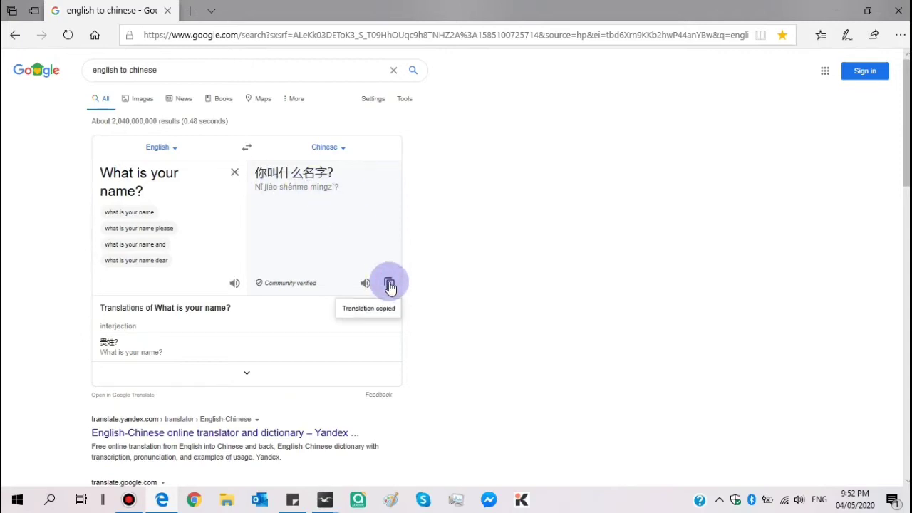
Close the browser to return to the Blackboard Editor and set the Text tool's size to 24
left_click(891, 10)
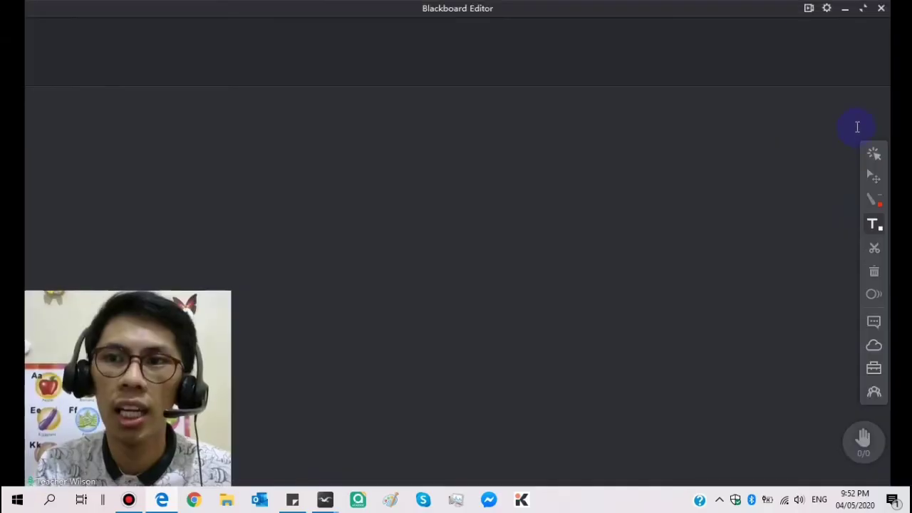
left_click(872, 223)
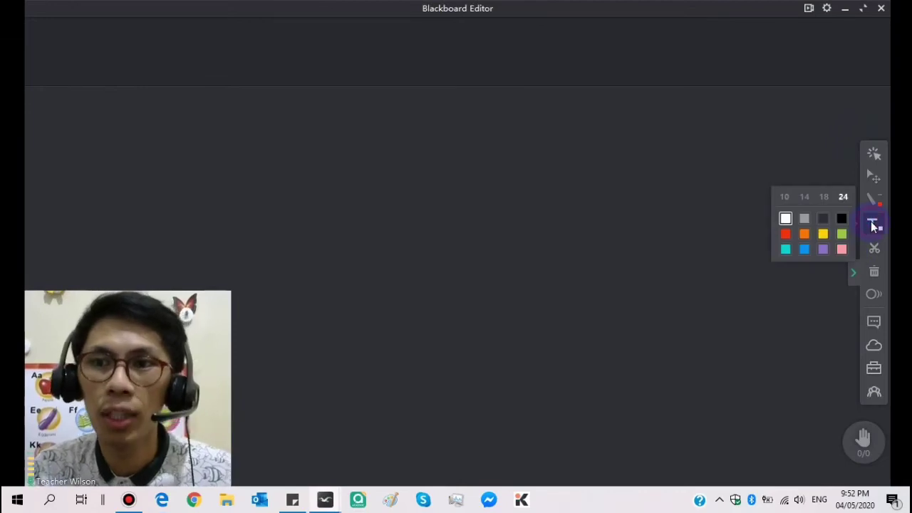
left_click(843, 197)
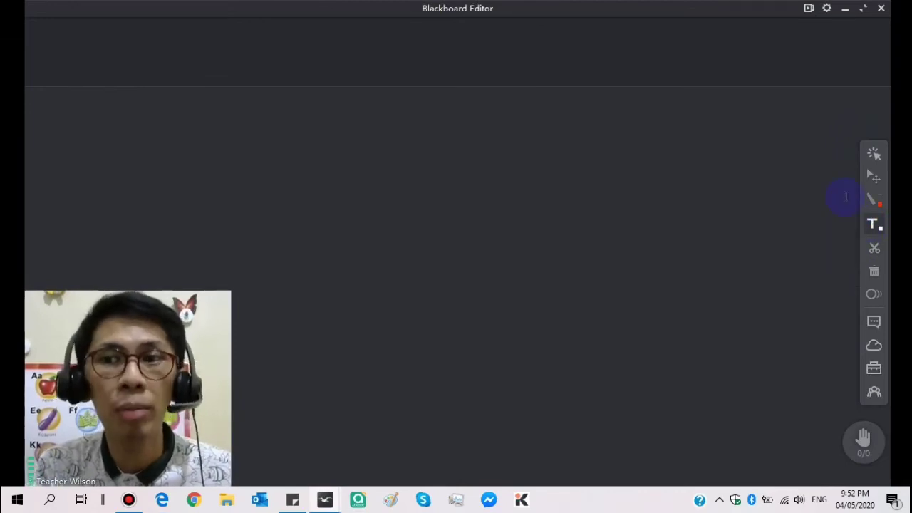
Paste the copied Chinese text "你叫什么名字？" as three white size-24 text boxes, two mid-board and one lower down
left_click(873, 224)
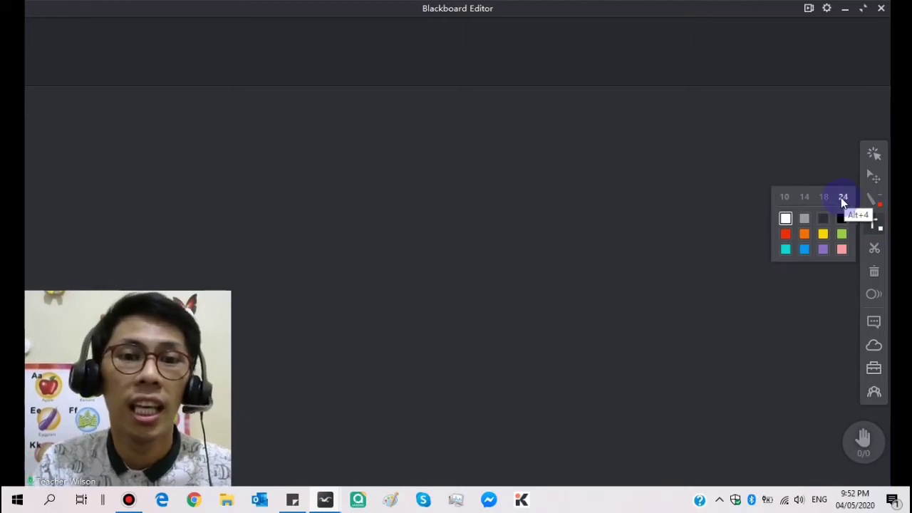
left_click(340, 222)
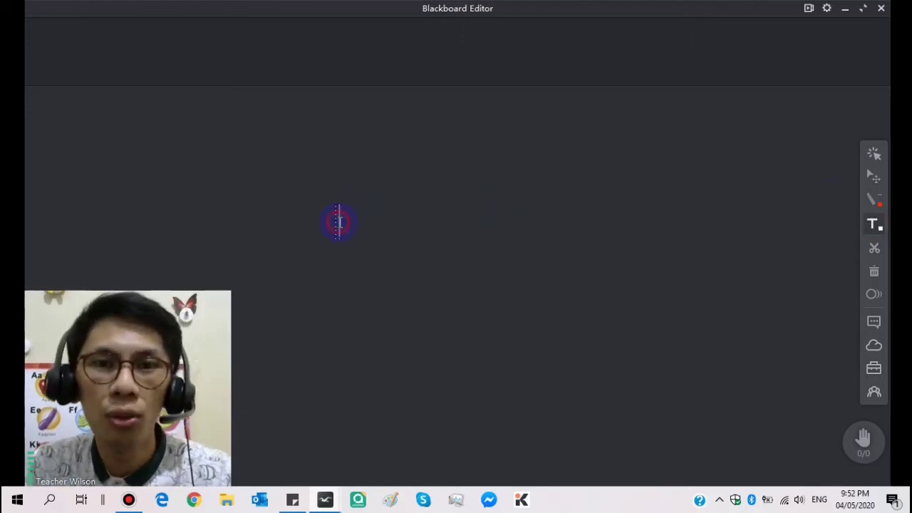
key("ctrl+v")
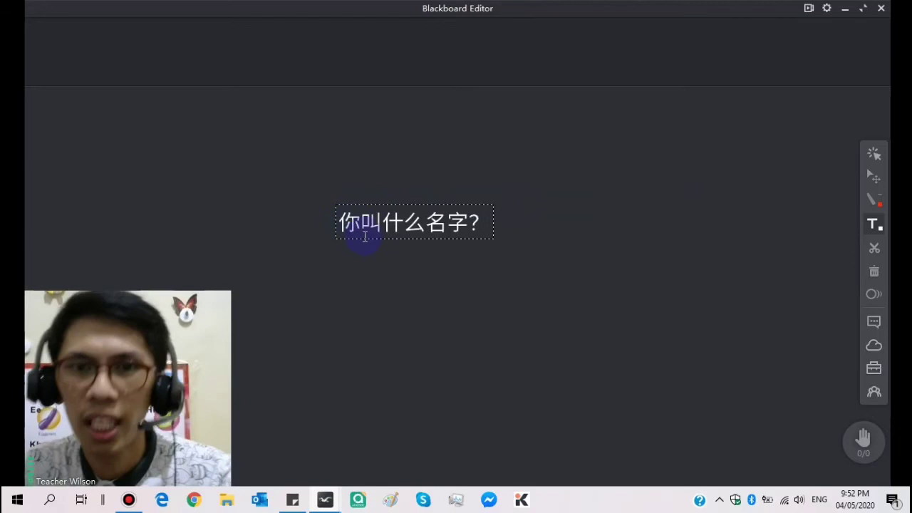
left_click(347, 269)
key("ctrl+v")
left_click(400, 395)
key("ctrl+v")
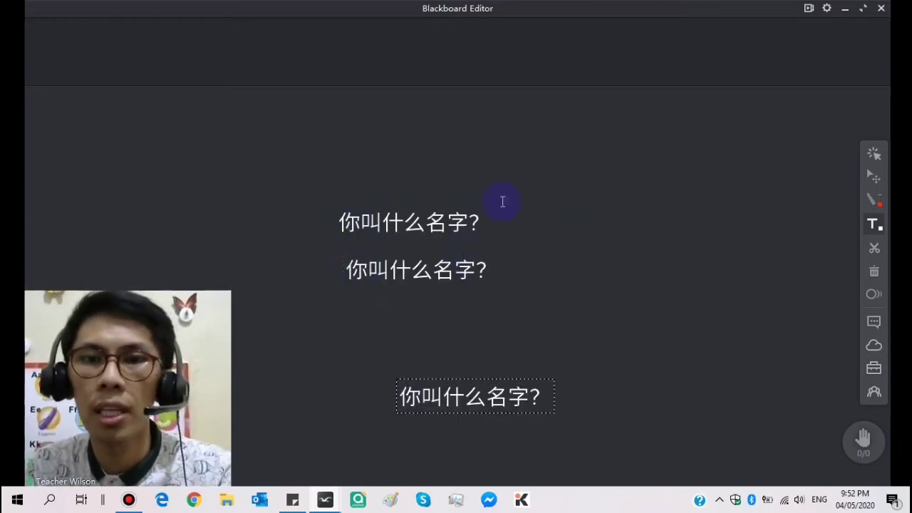
Paste five more white copies of "你叫什么名字？" scattered across the middle and right half of the board
left_click(596, 146)
key("ctrl+v")
left_click(648, 240)
key("ctrl+v")
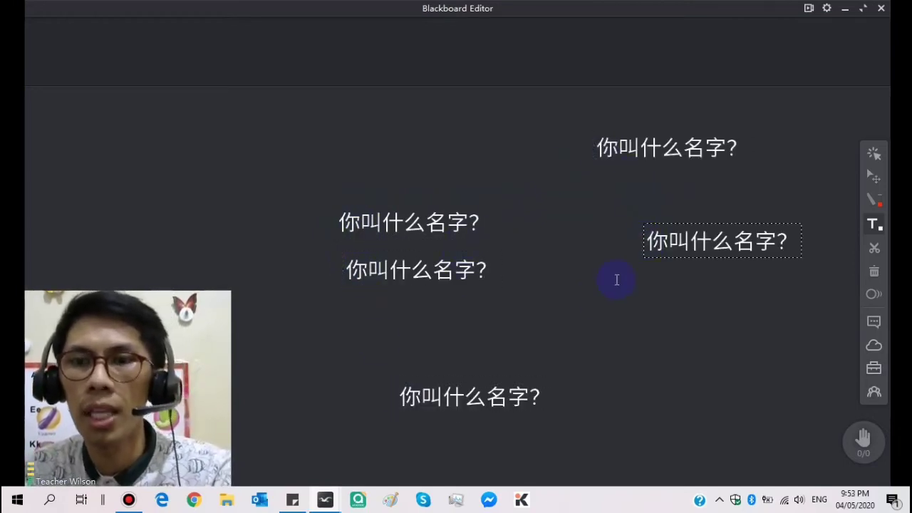
left_click(586, 297)
key("ctrl+v")
left_click(461, 323)
key("ctrl+v")
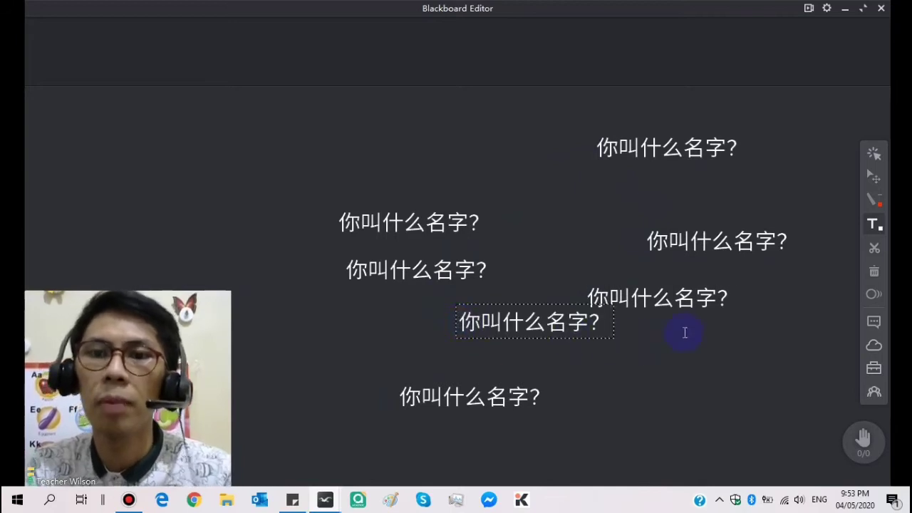
left_click(528, 151)
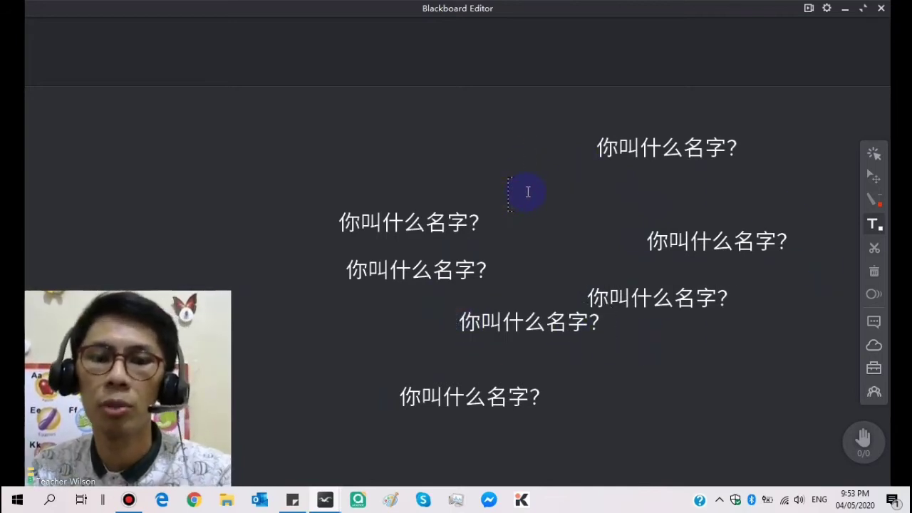
key("ctrl+v")
Add a red copy of "你叫什么名字？" near the board's upper left and a yellow copy in its upper right corner
left_click(876, 225)
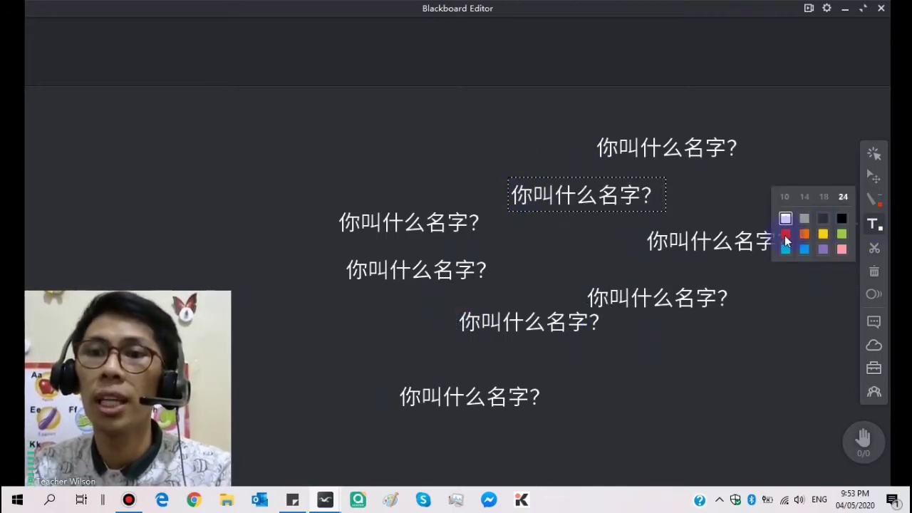
left_click(786, 235)
key("ctrl+v")
left_click(872, 223)
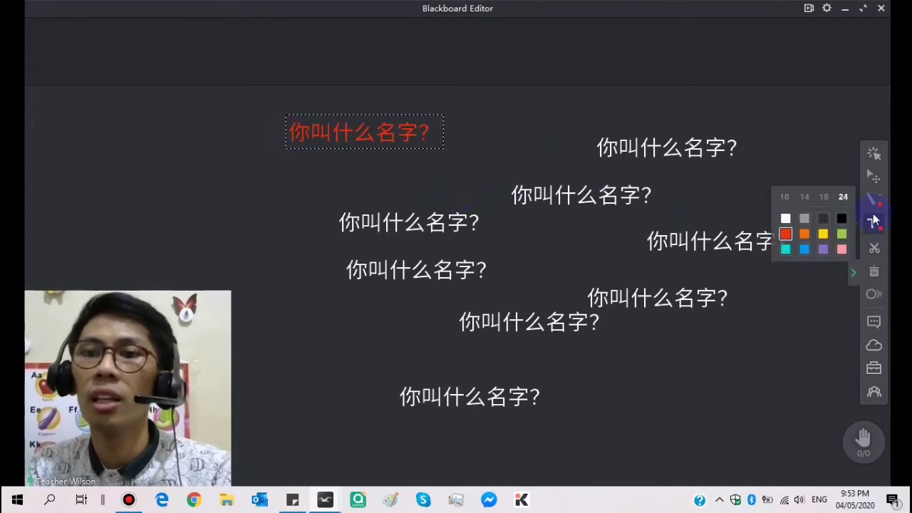
left_click(823, 236)
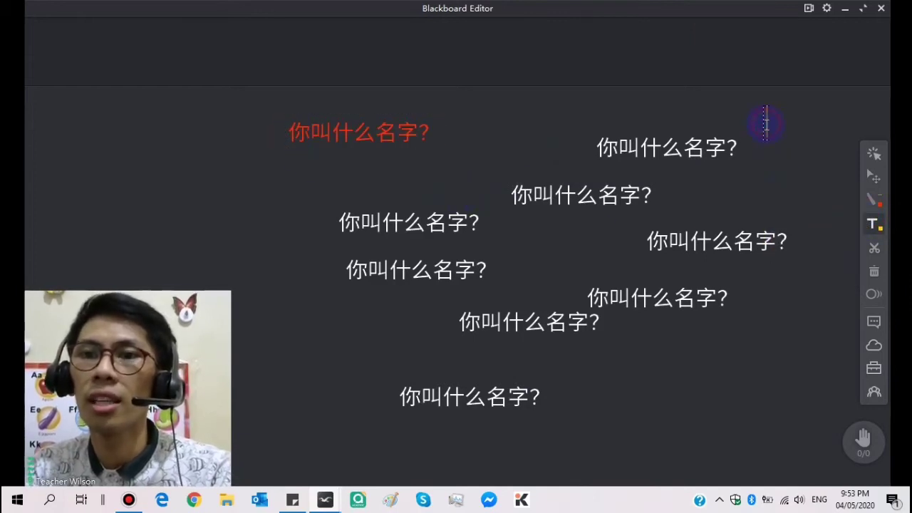
type("你叫什么名字？")
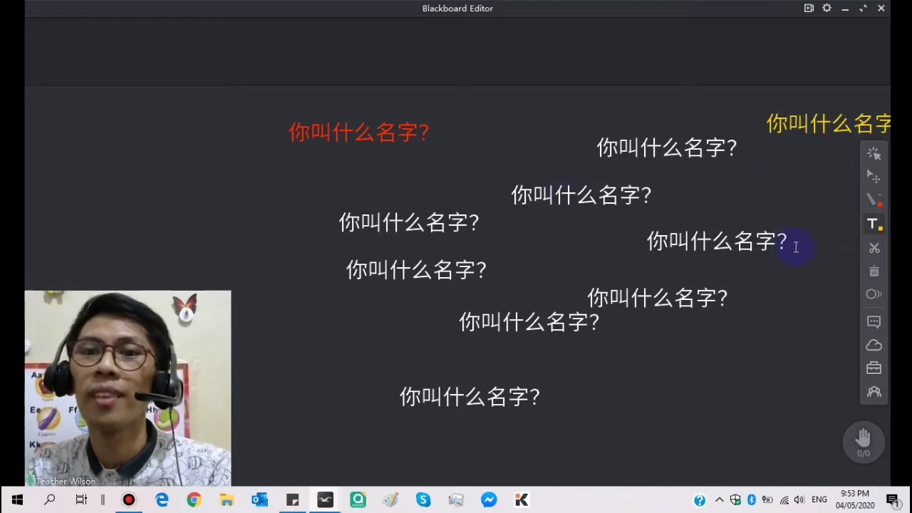
Add an orange copy of "你叫什么名字？" at the far left and two turquoise copies, one below the red text and one at the lower right
left_click(808, 235)
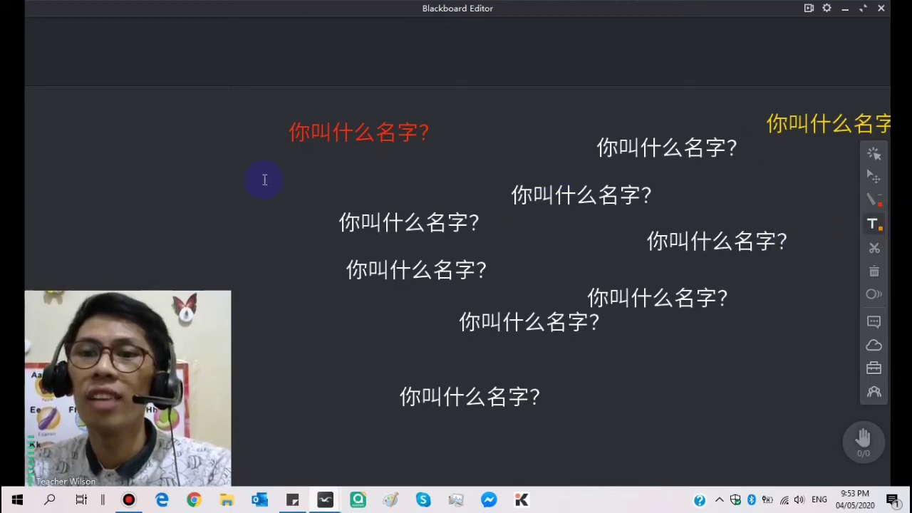
type("你叫什么名字？")
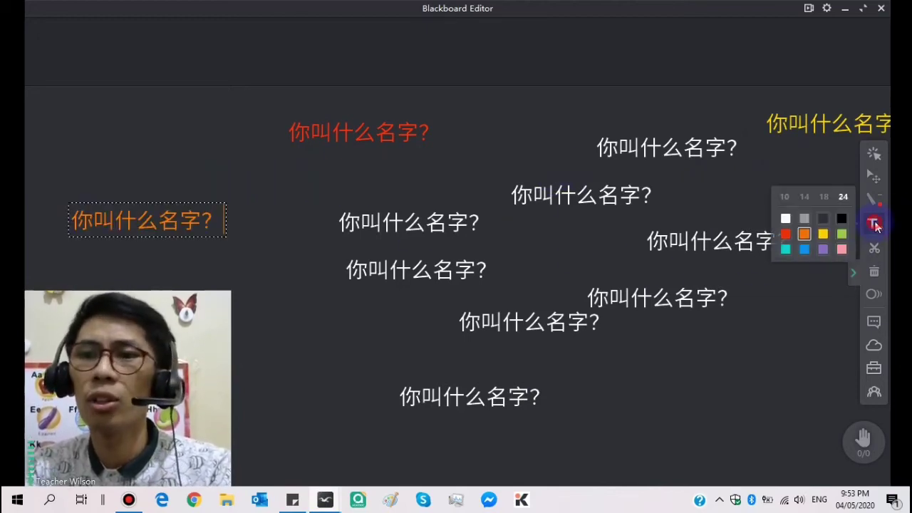
left_click(783, 248)
left_click(290, 175)
type("你叫什么名字？")
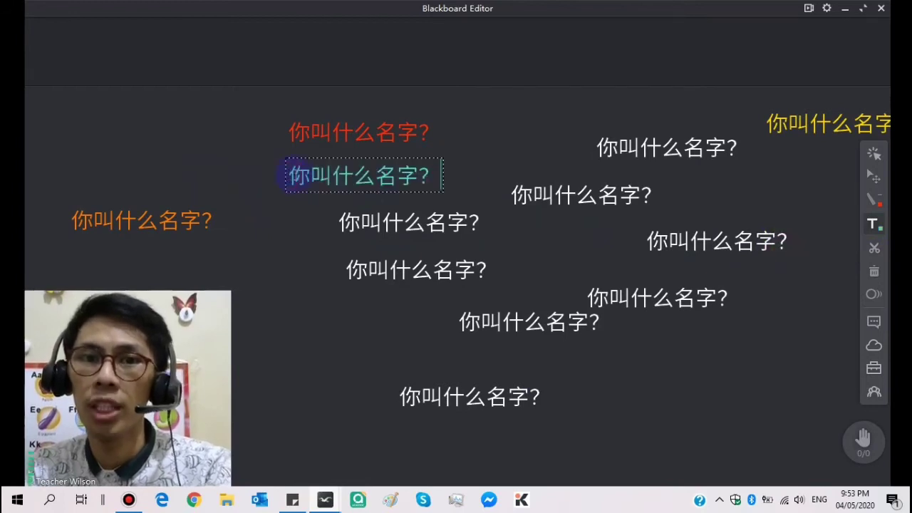
left_click(621, 376)
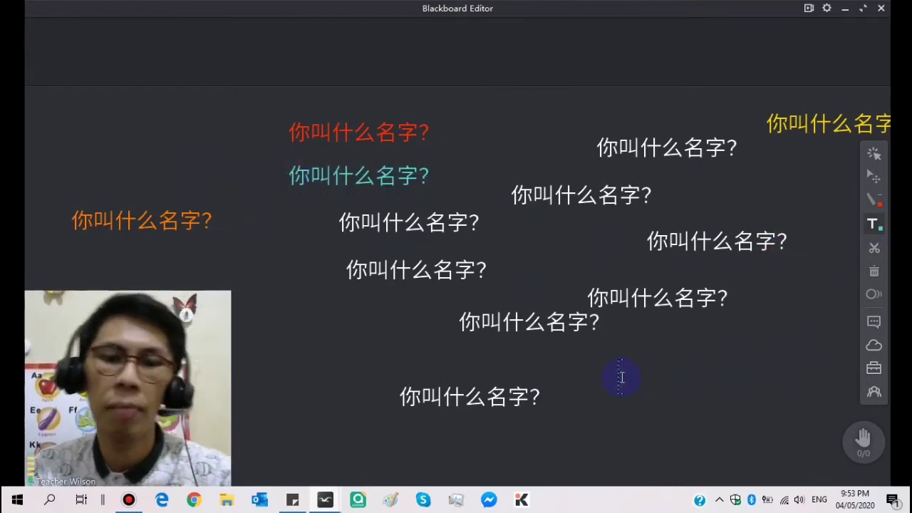
type("你叫什么名字？")
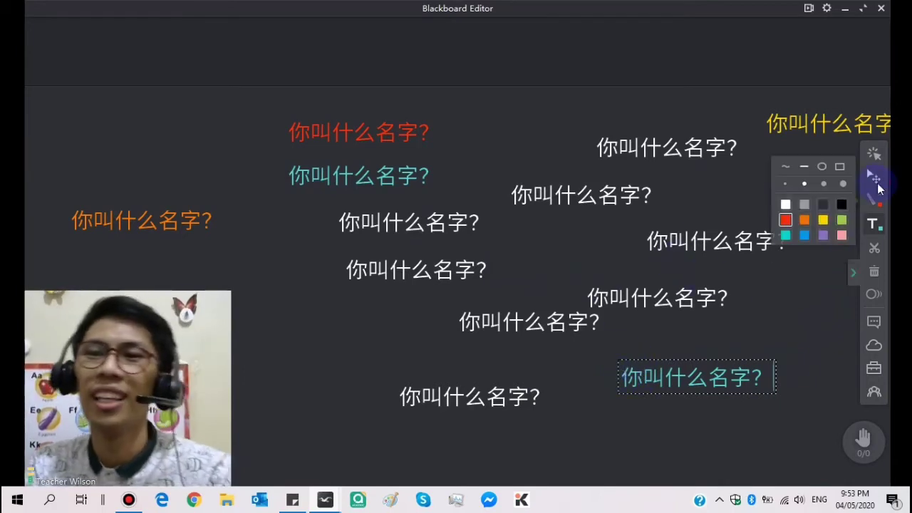
Select all the text boxes on the board and delete them
left_click(874, 178)
left_click(873, 224)
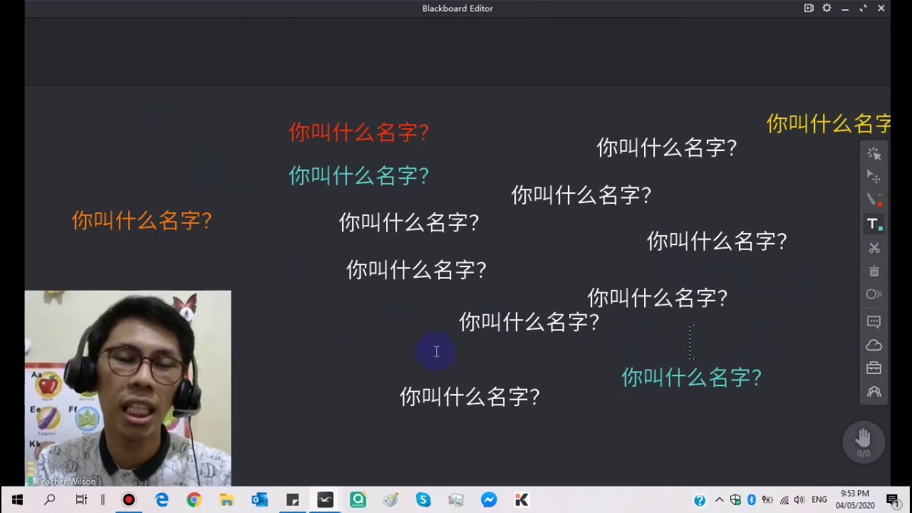
left_click(270, 379)
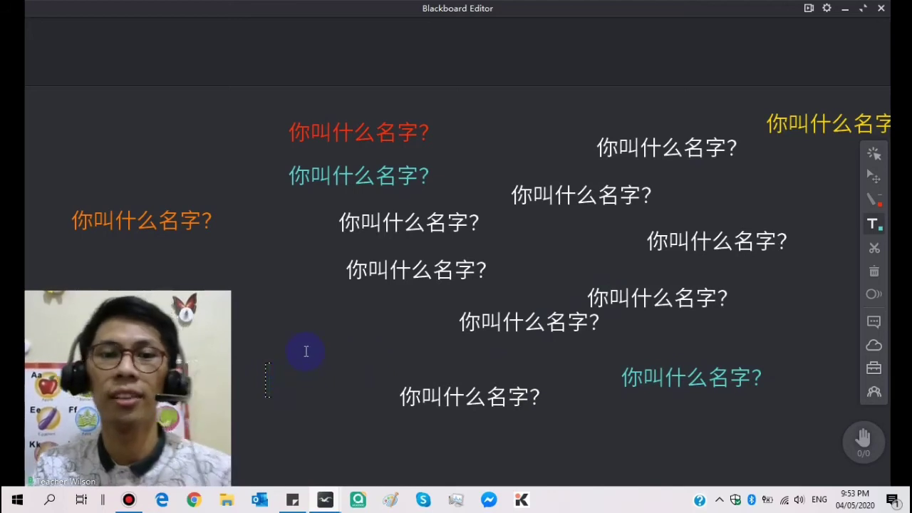
left_click(872, 176)
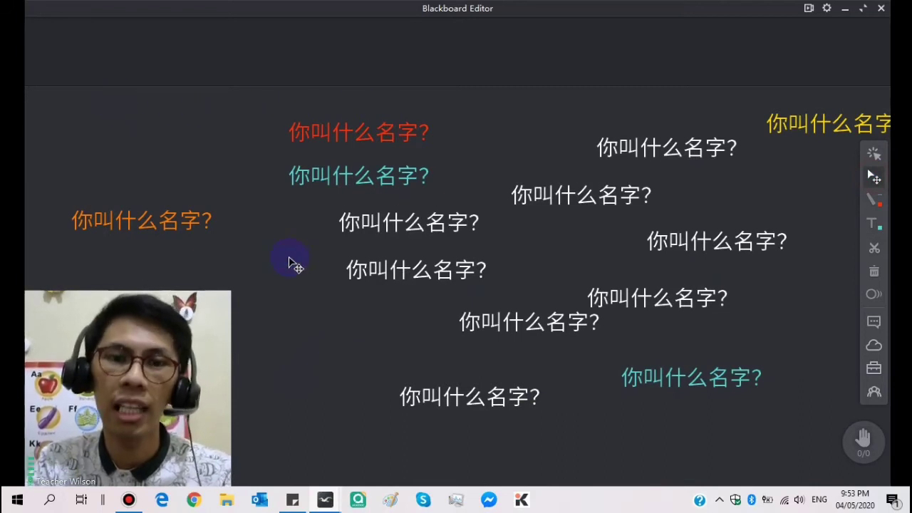
key("ctrl+a")
key("Delete")
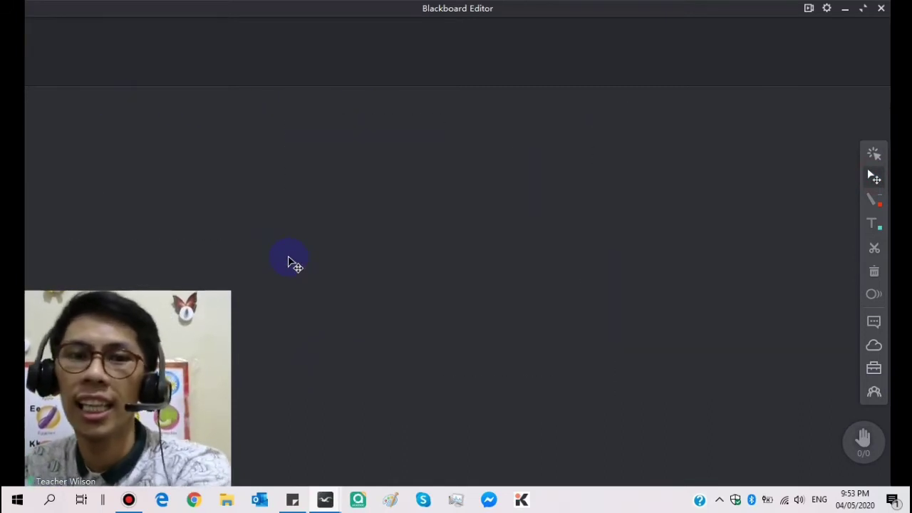
Capture a screenshot of the webcam picture, about 279 by 253, onto the board
mouse_move(875, 248)
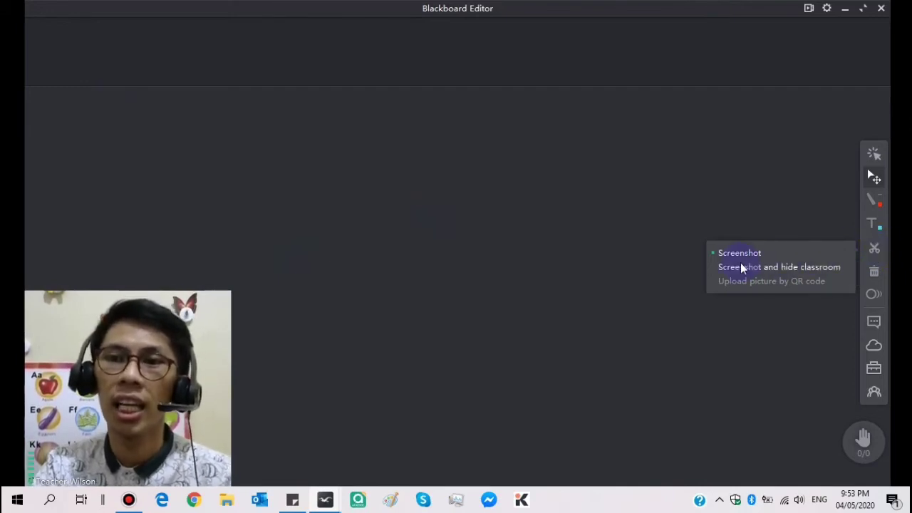
left_click(871, 248)
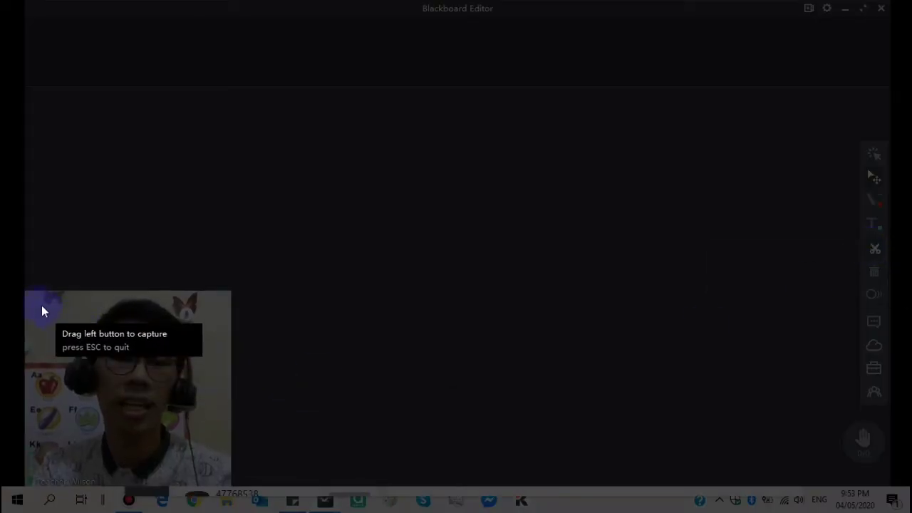
left_click_drag(35, 302, 227, 474)
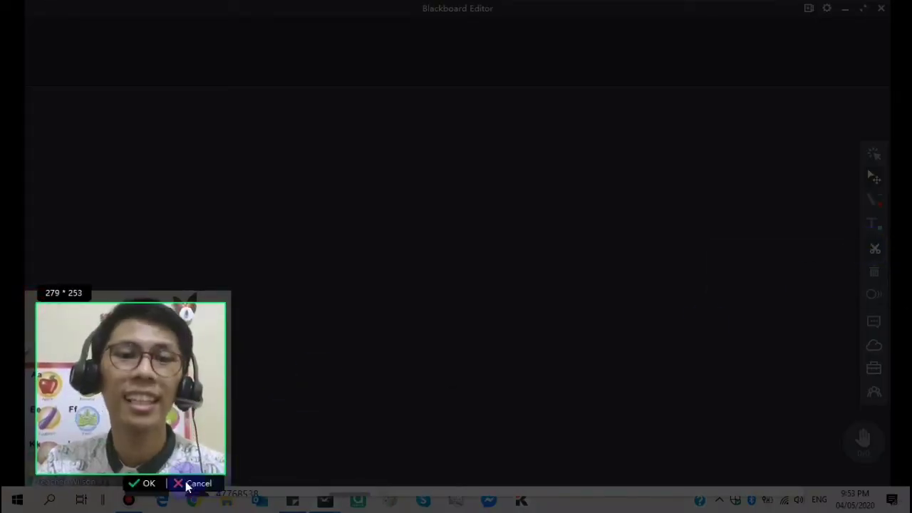
left_click(149, 483)
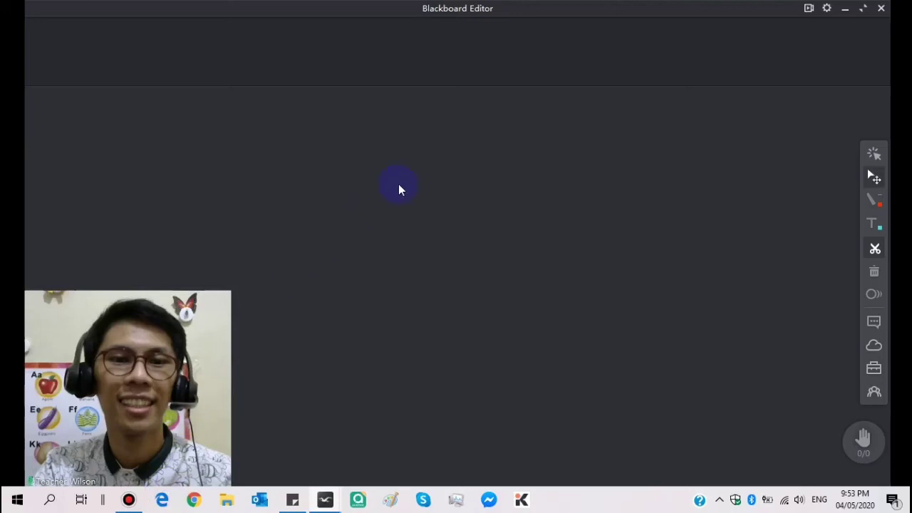
Move the captured webcam picture to the middle of the board
left_click_drag(122, 183, 544, 311)
mouse_move(517, 346)
left_mouse_down()
mouse_move(435, 249)
mouse_move(441, 375)
mouse_move(453, 375)
mouse_move(377, 329)
mouse_move(534, 350)
left_mouse_up()
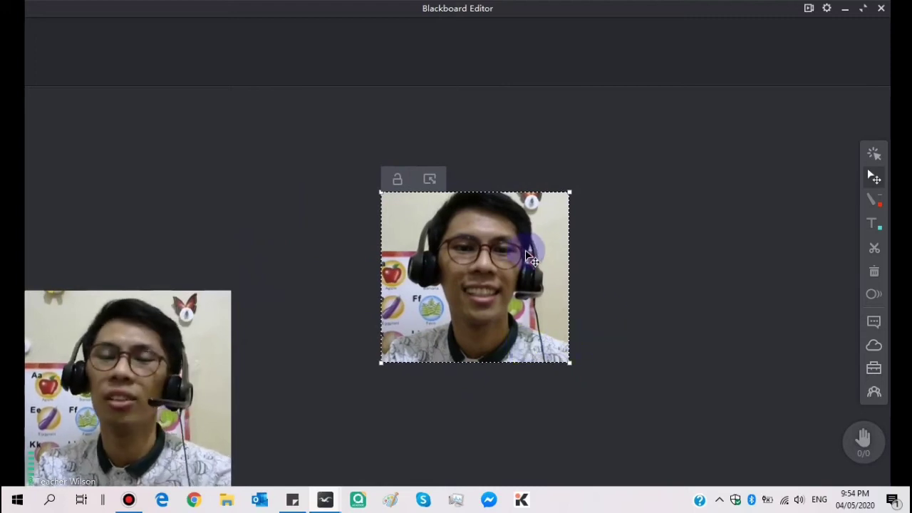
left_click_drag(490, 257, 519, 309)
Draw three straight red lines with the pen from the eye, nose and mouth in the captured picture out past its edges
left_click(874, 223)
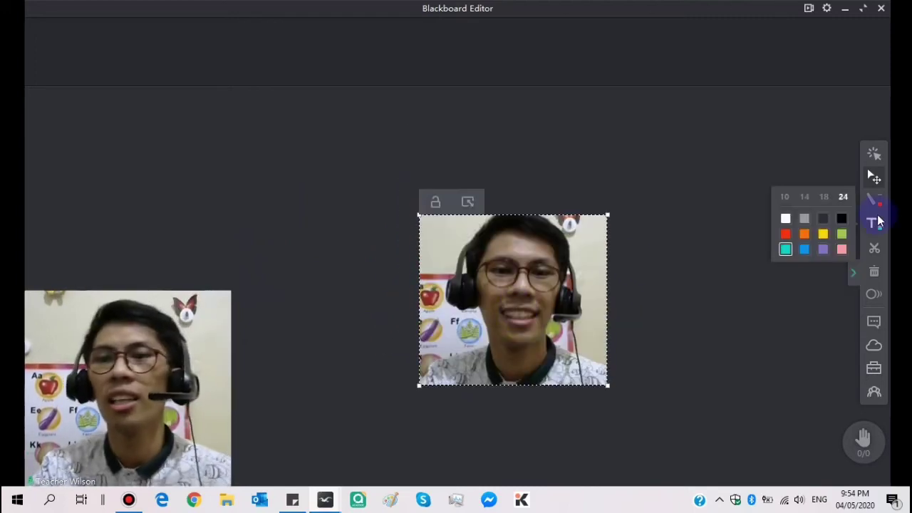
left_click(874, 200)
left_click_drag(542, 272, 731, 220)
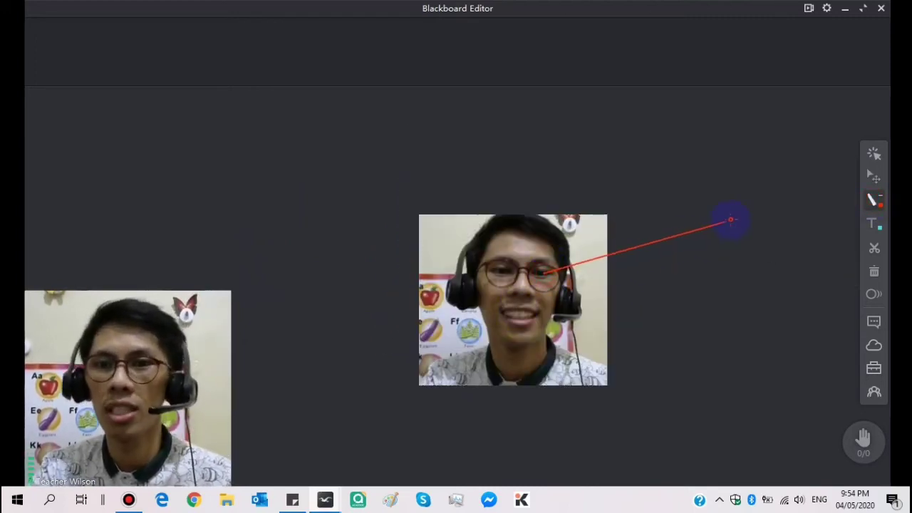
left_click_drag(524, 283, 393, 371)
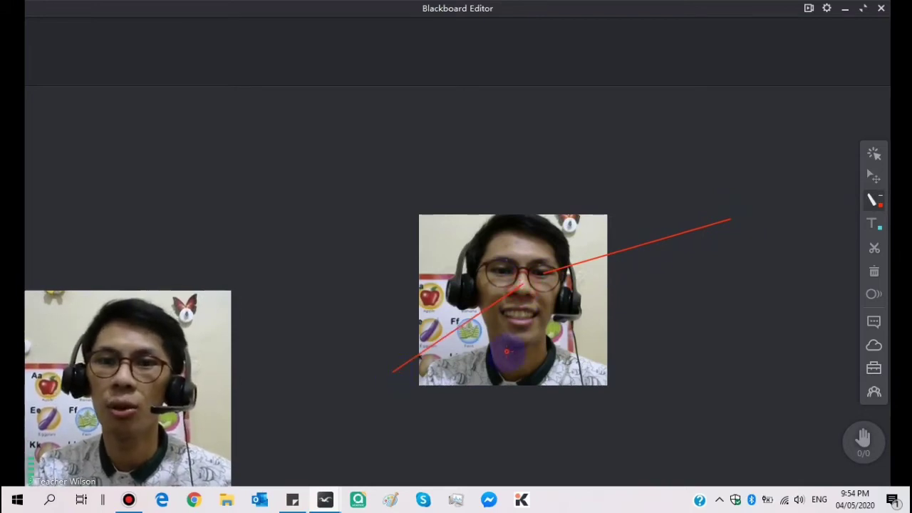
left_click_drag(520, 318, 535, 436)
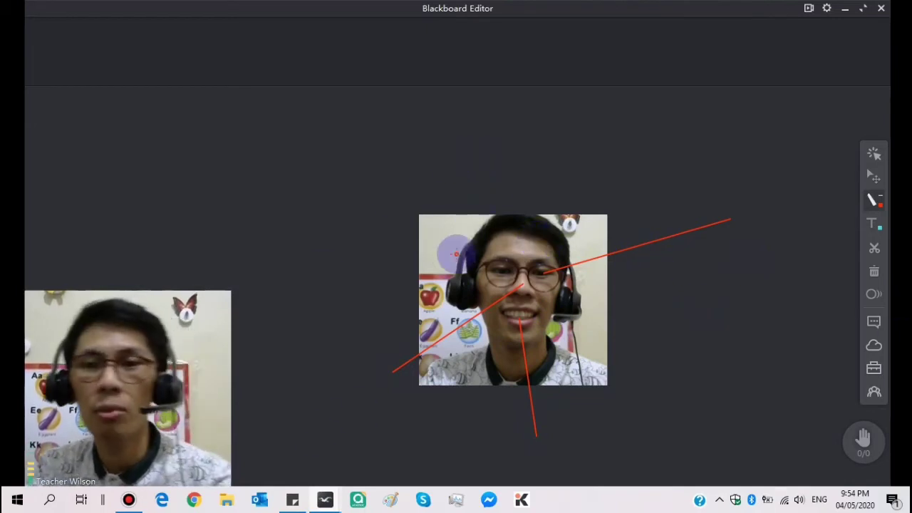
Delete the captured picture and all the red lines from the board
left_click(876, 202)
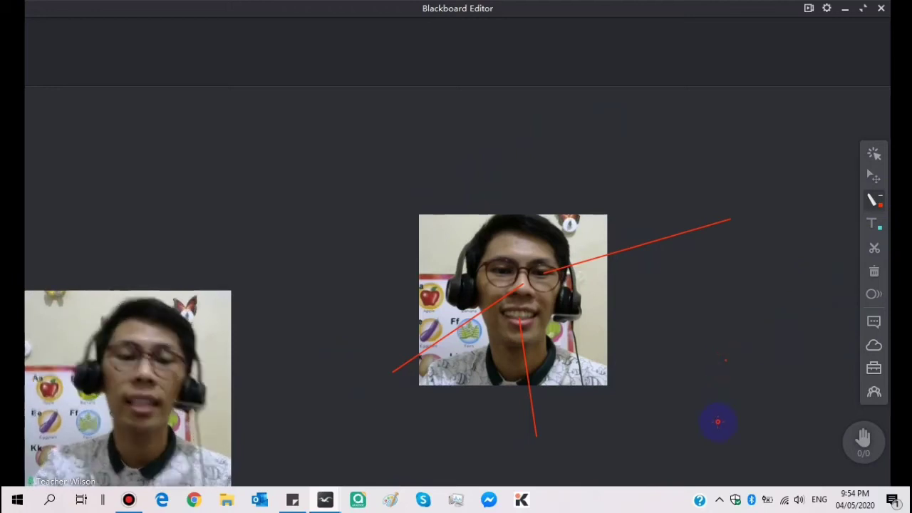
key("ctrl+a")
key("Delete")
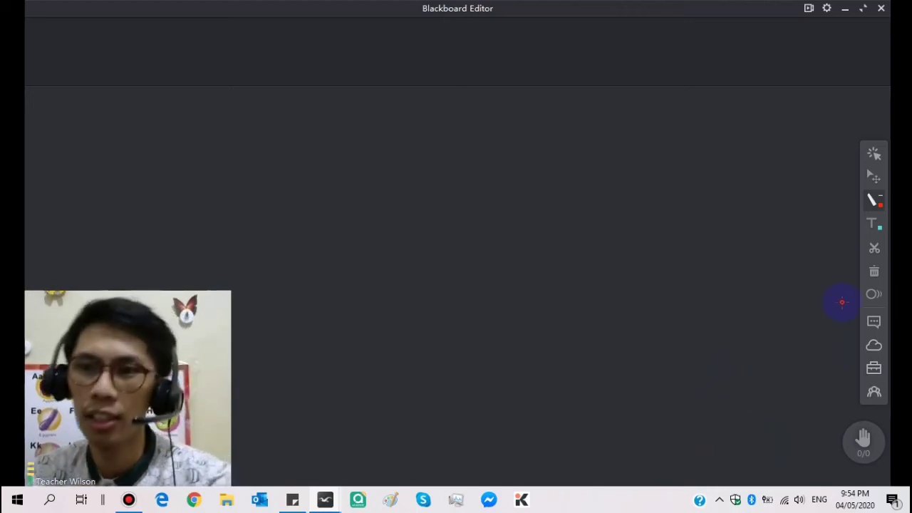
Capture the ClassIn main window with the Screenshot and hide classroom option, about 1012 by 590, and place it on the board
left_click(869, 250)
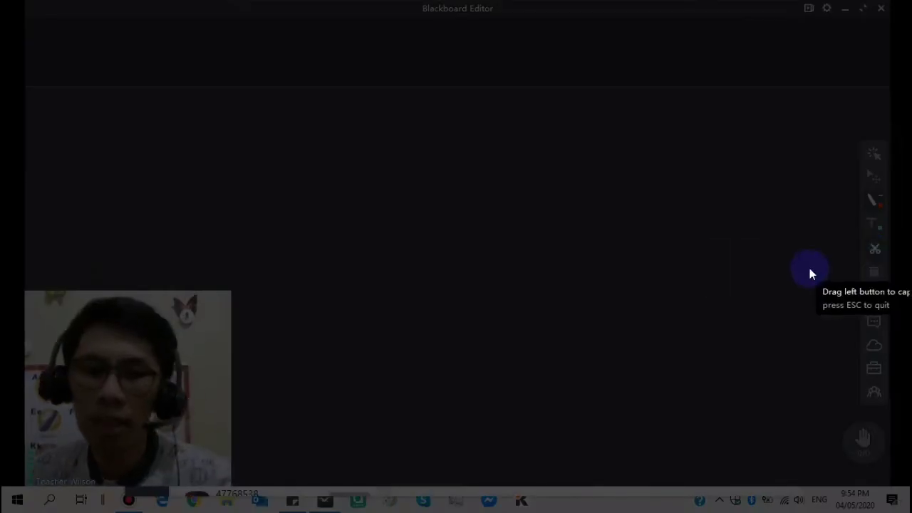
key("Escape")
mouse_move(870, 246)
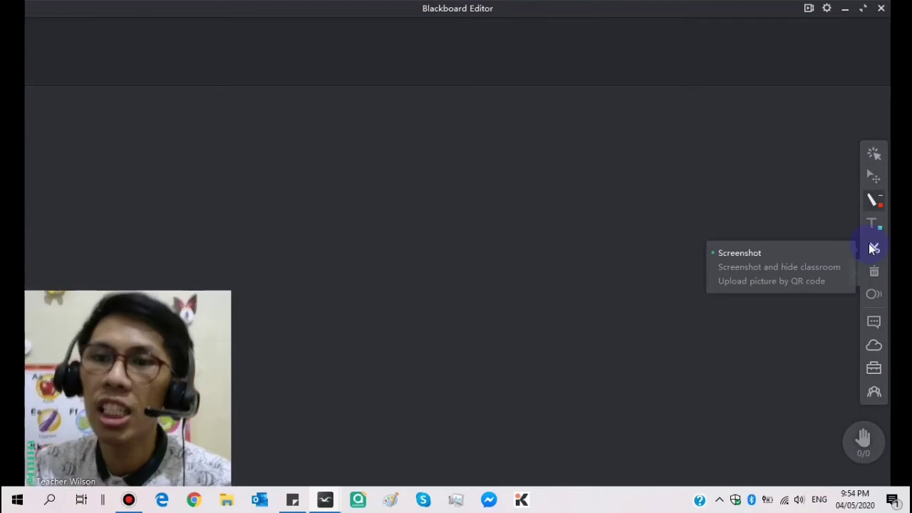
left_click(805, 272)
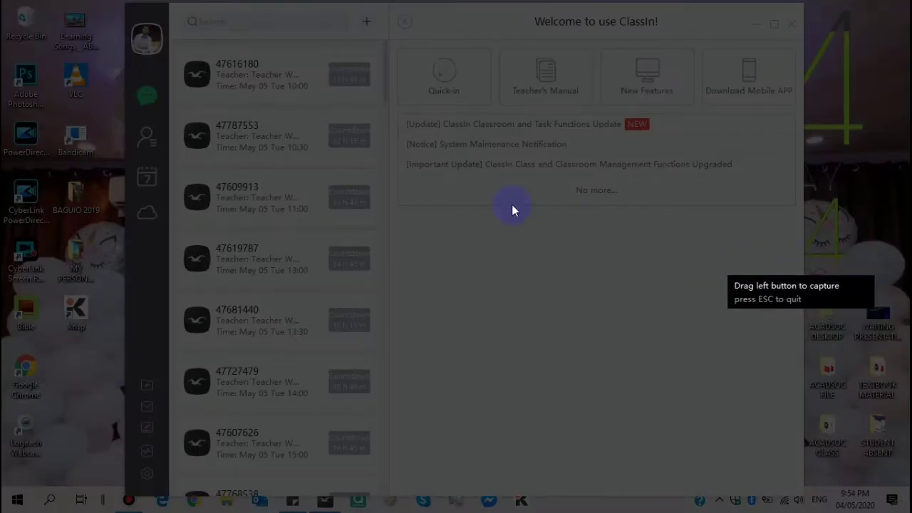
left_click_drag(125, 10, 803, 510)
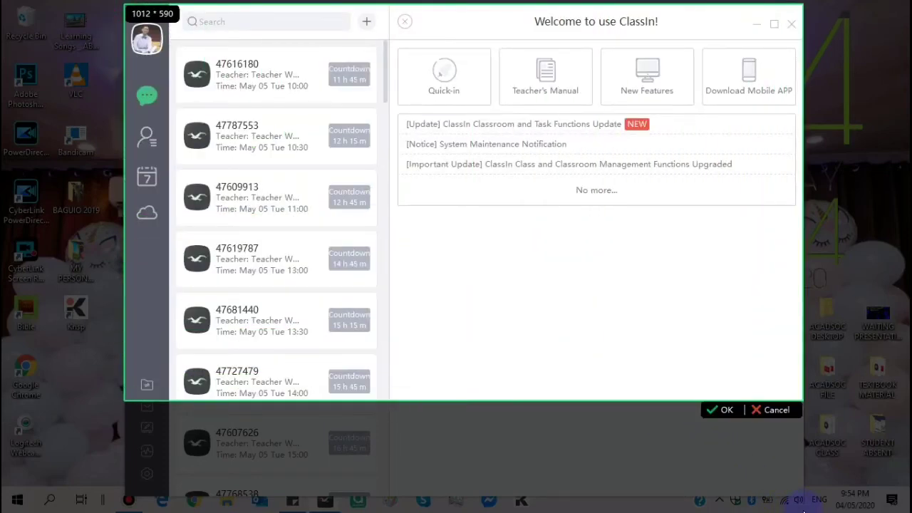
left_click(727, 411)
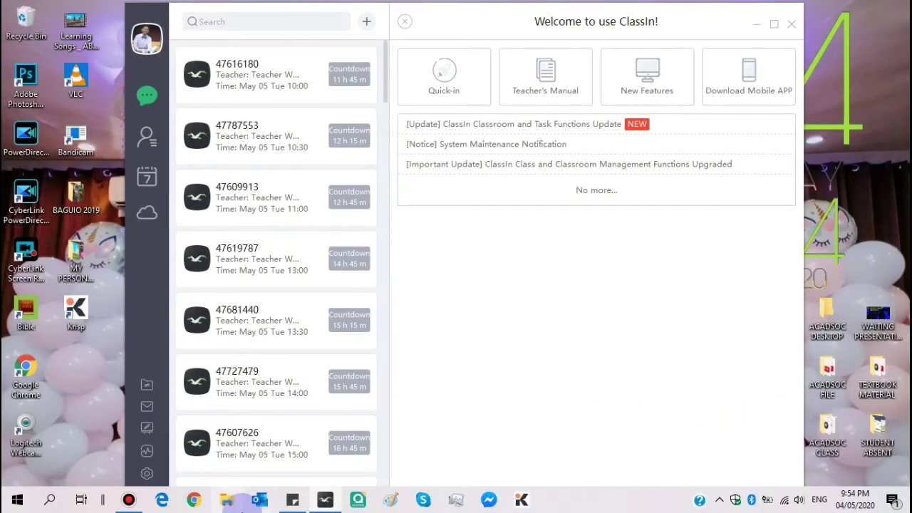
mouse_move(324, 499)
left_click(384, 460)
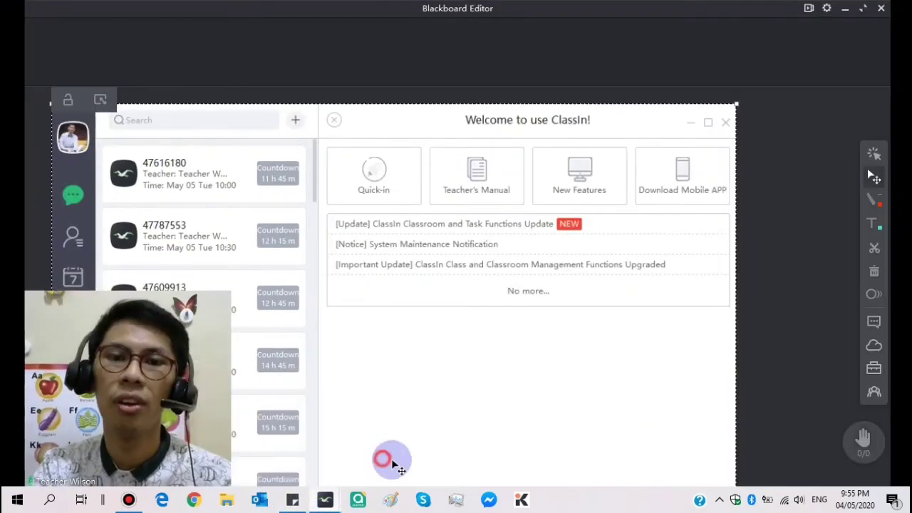
Shrink the captured ClassIn window picture to about half its size and delete it from the board
left_click_drag(314, 303, 594, 309)
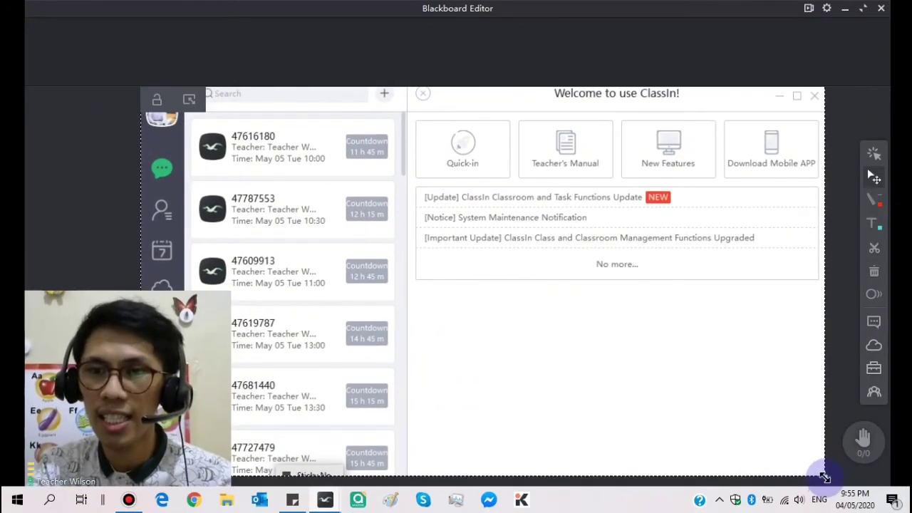
left_click_drag(824, 477, 530, 289)
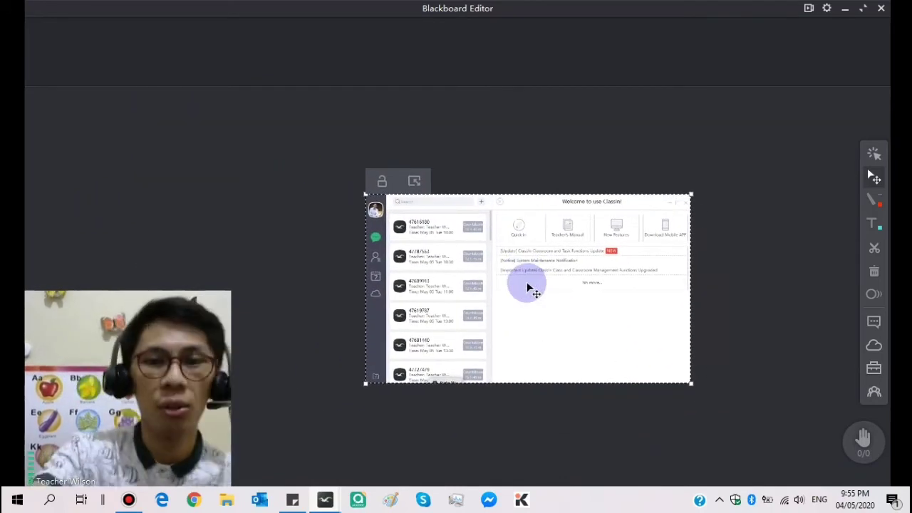
key("Delete")
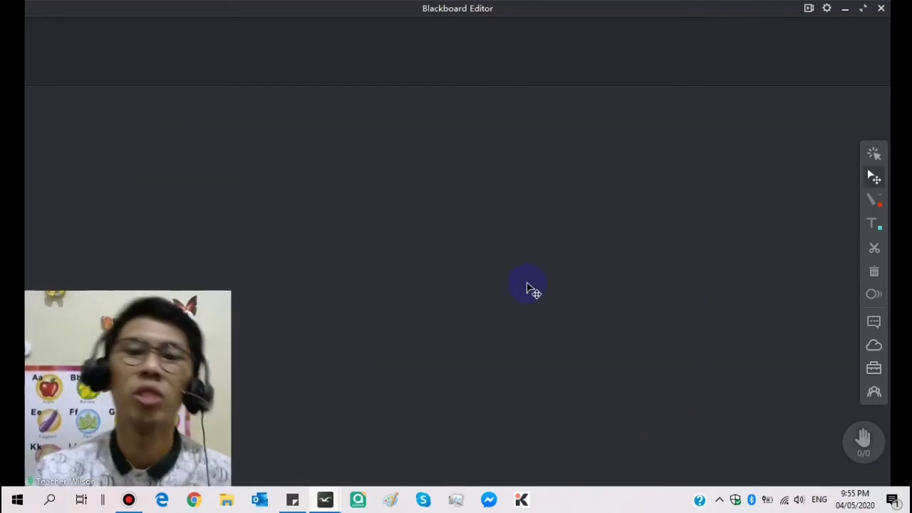
Paste the captured picture back and shift it beside the webcam, then try the Laser Pointer and return to the ordinary pointer
key("ctrl+v")
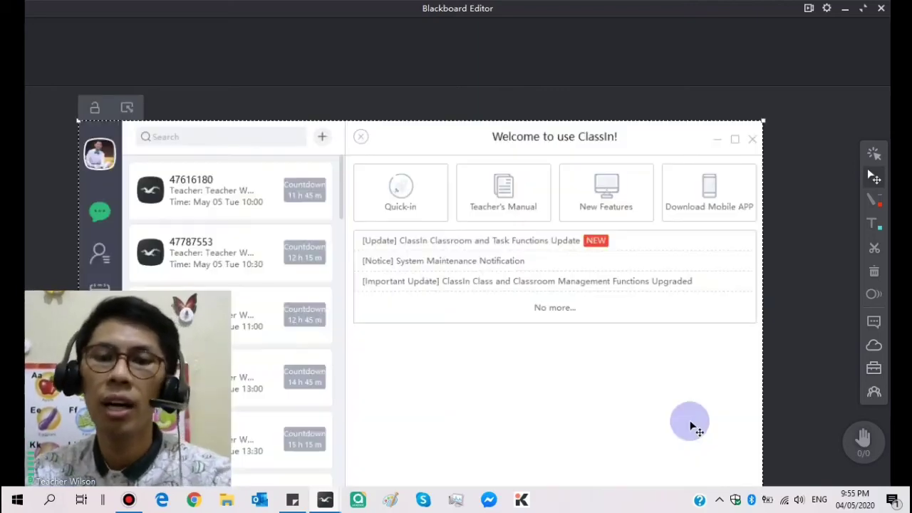
left_click_drag(523, 372, 552, 341)
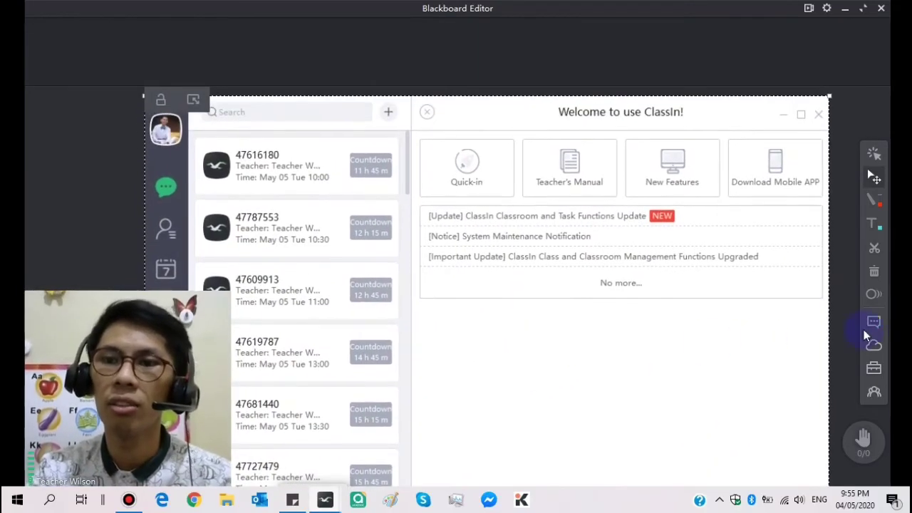
left_click(874, 294)
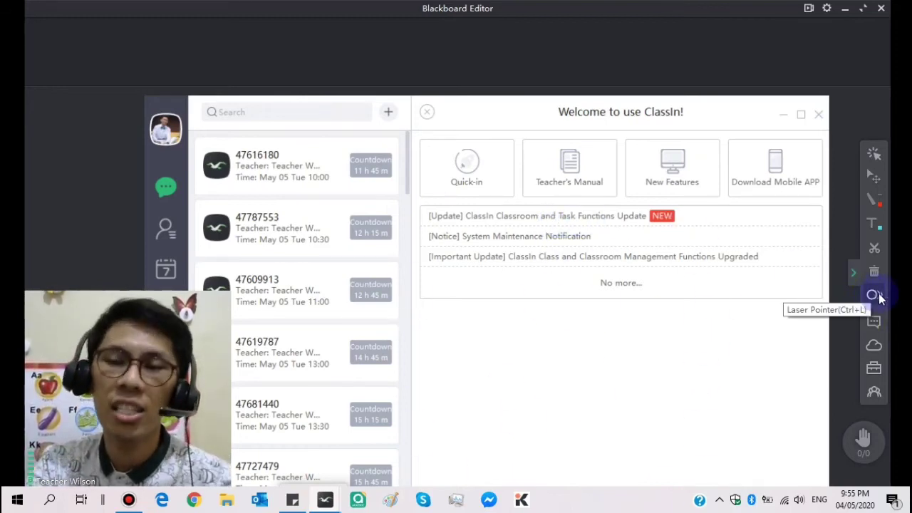
left_click(874, 154)
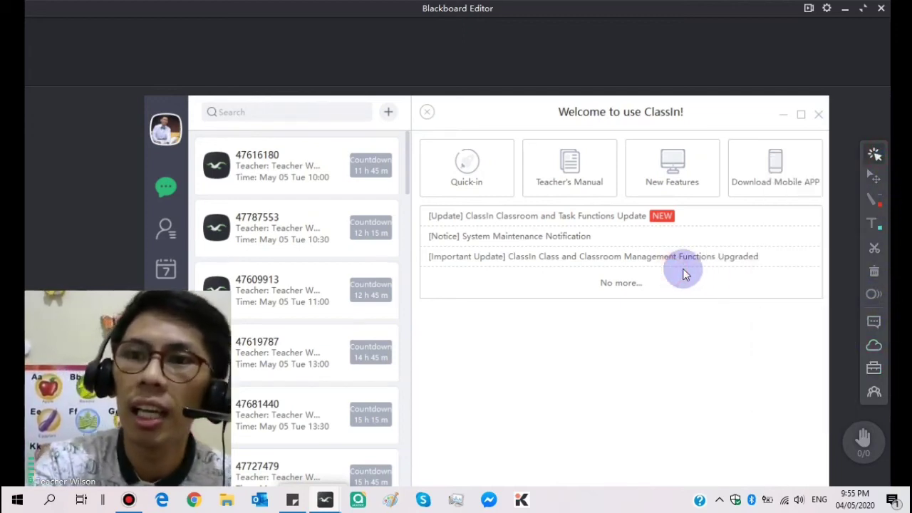
Send the messages "Hello." and "I cant hear you." and the pasted ClassIn window screenshot in the classroom chat
left_click(873, 322)
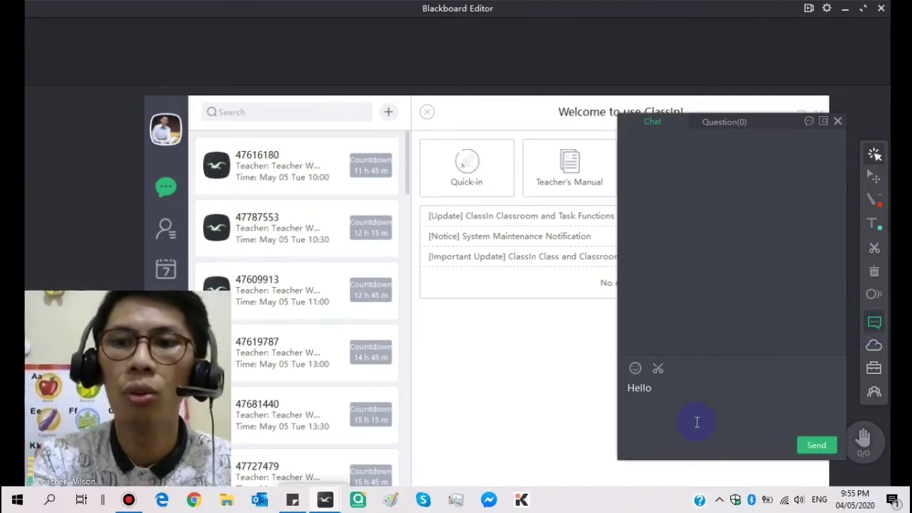
key("Return")
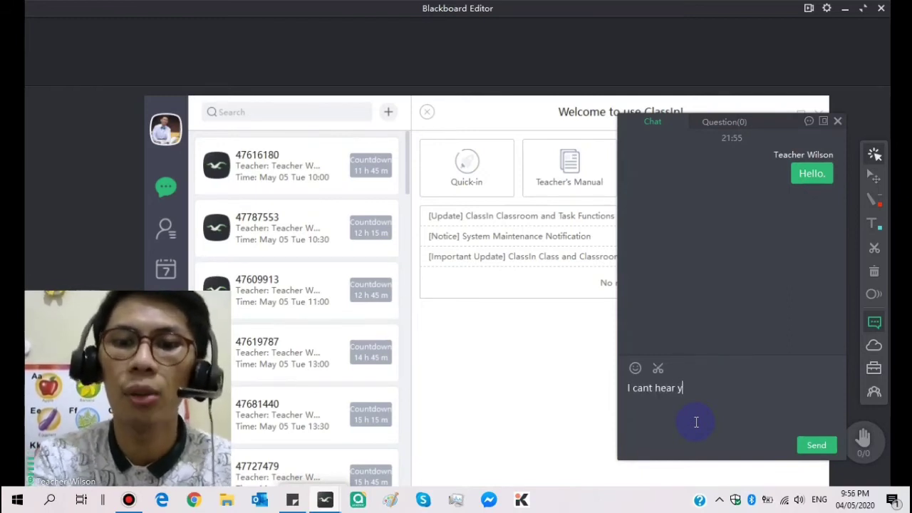
key("Return")
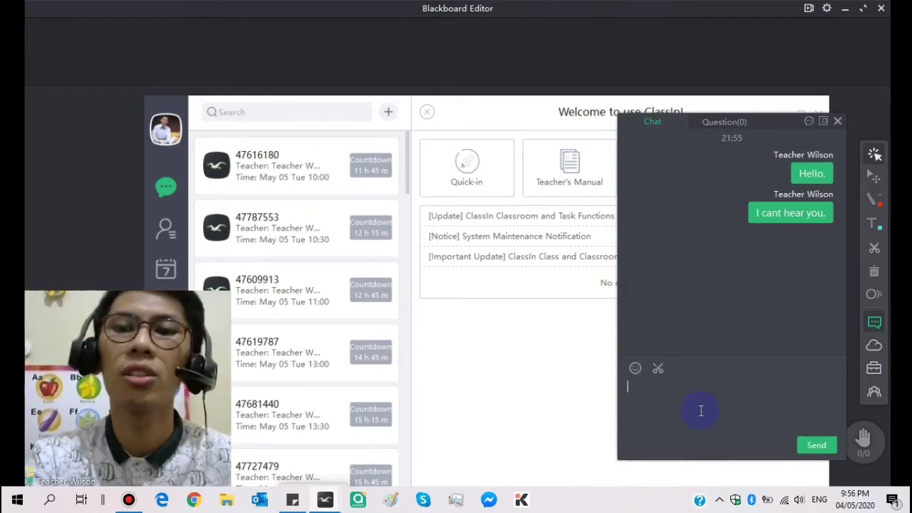
key("ctrl+v")
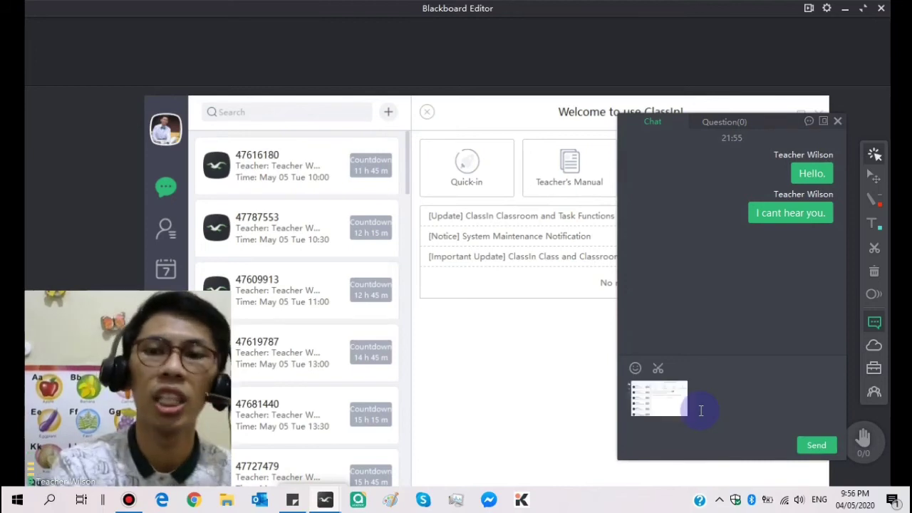
key("Return")
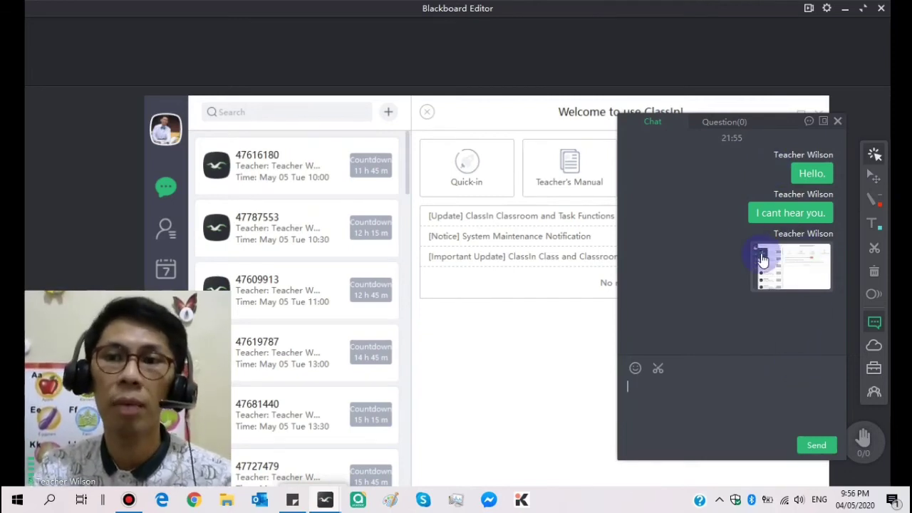
Place the picture from the chat on the board over the existing screenshot, and close the chat
left_click_drag(762, 263, 452, 387)
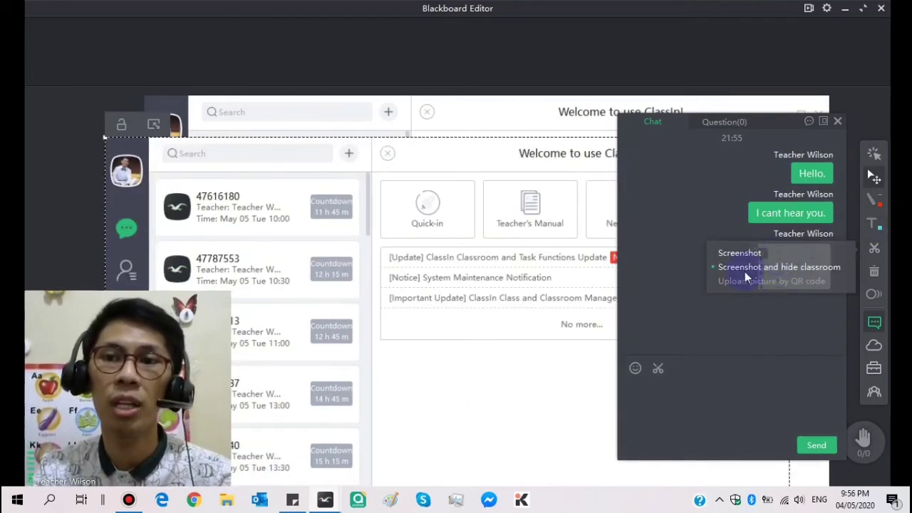
left_click_drag(417, 291, 483, 364)
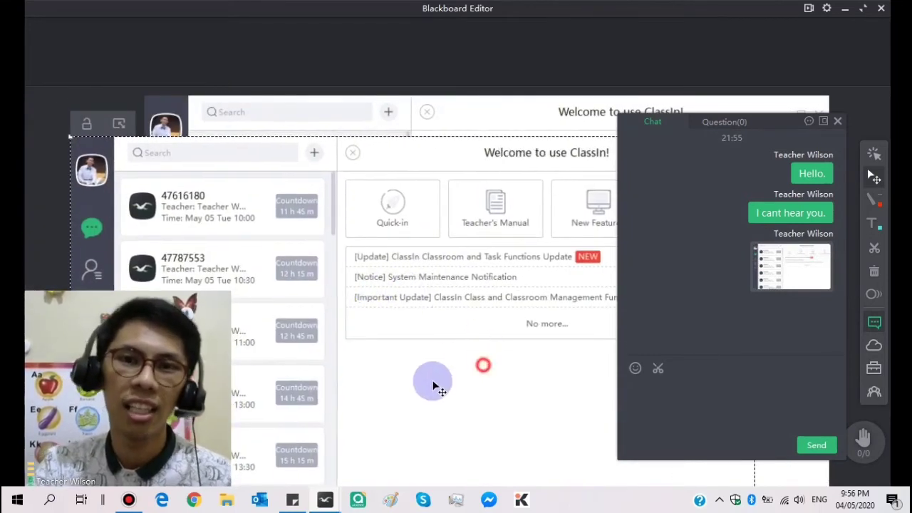
left_click_drag(433, 385, 488, 330)
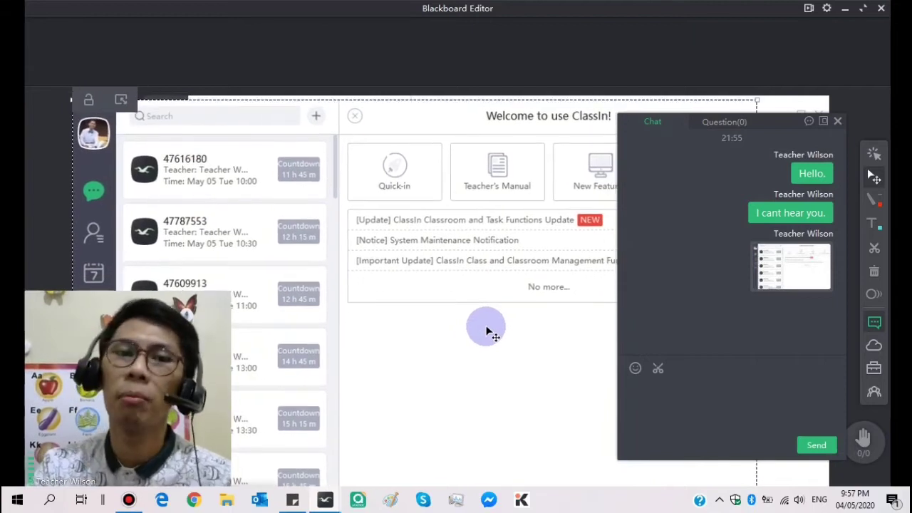
left_click(837, 122)
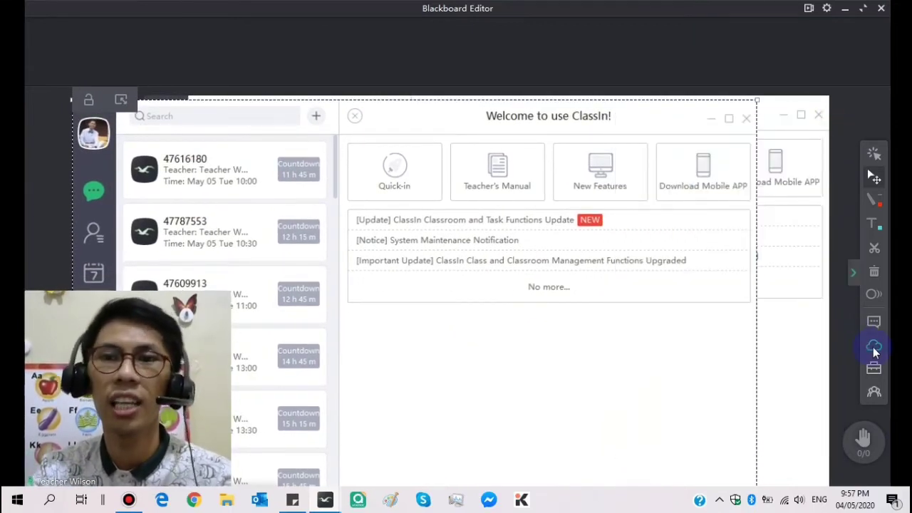
Open the cloud storage, dismiss the system notification, and look through Authorized Resources and the My CloudDisk file list
left_click(874, 348)
left_click(602, 321)
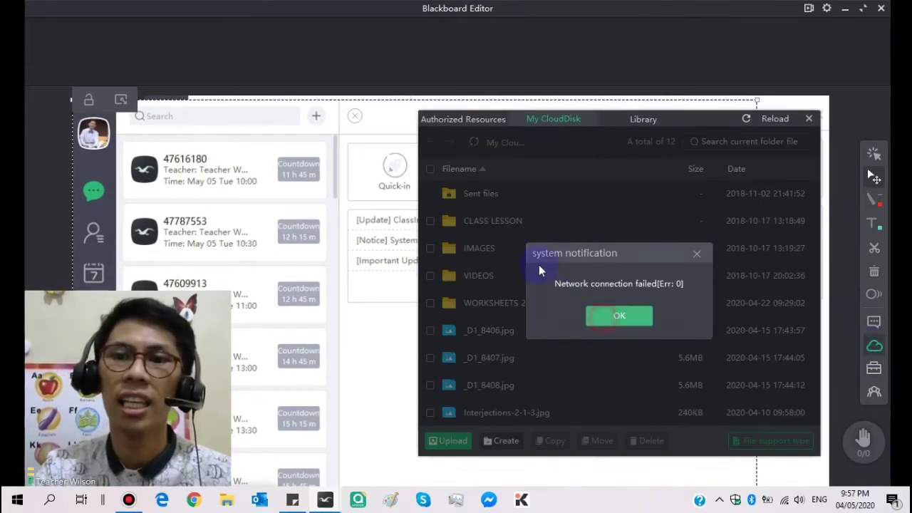
left_click(468, 121)
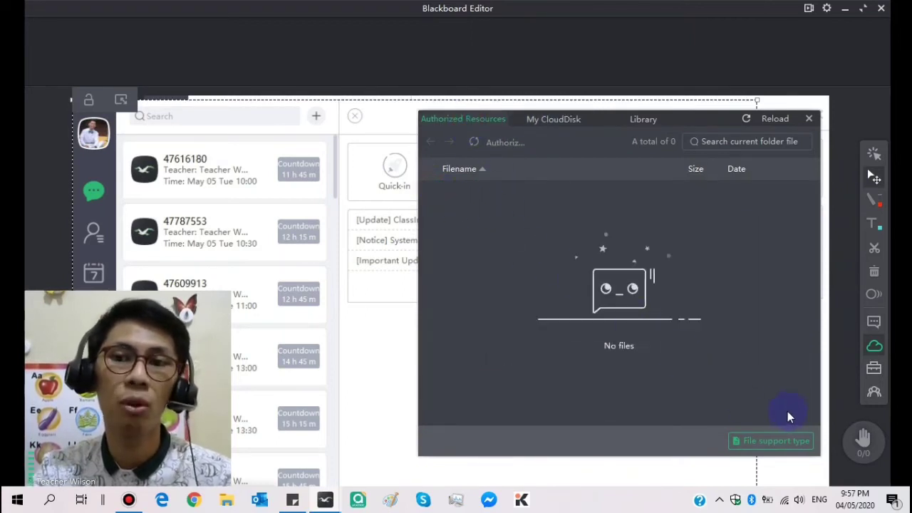
left_click(549, 119)
scroll(544, 255, "down", 3)
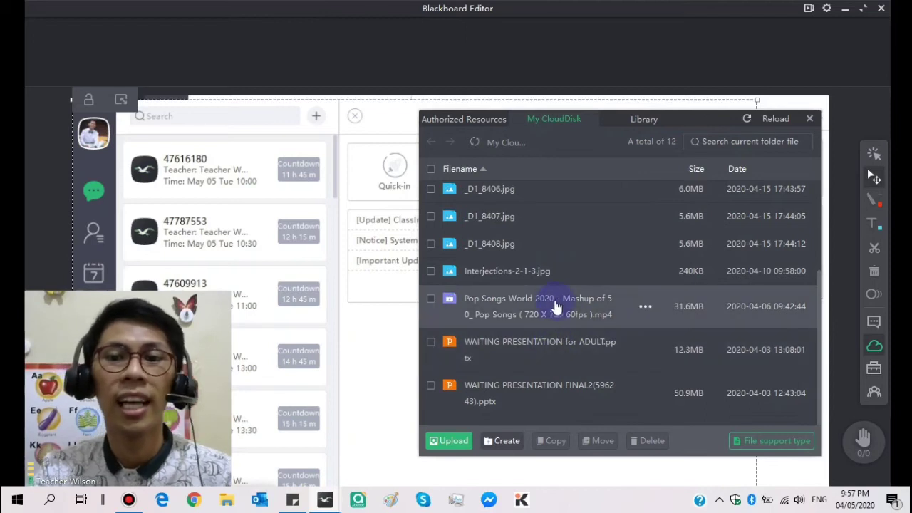
Open WAITING PRESENTATION for ADULT.pptx from My CloudDisk and enlarge its window to fill the board beside the webcam picture
double_click(551, 347)
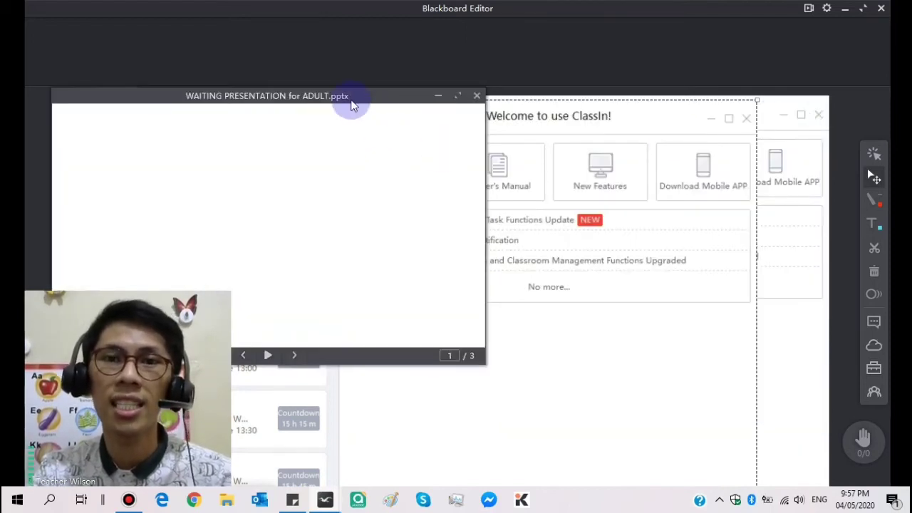
left_click_drag(351, 106, 523, 73)
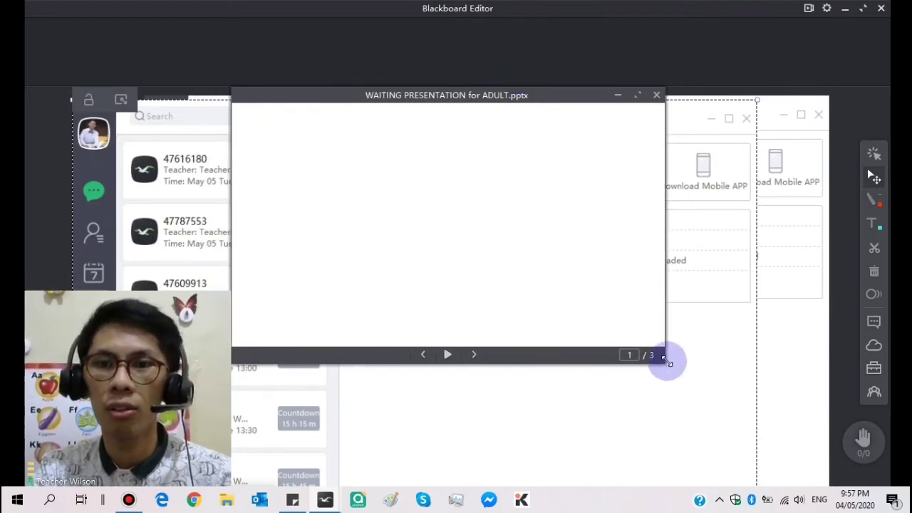
left_click_drag(663, 360, 858, 486)
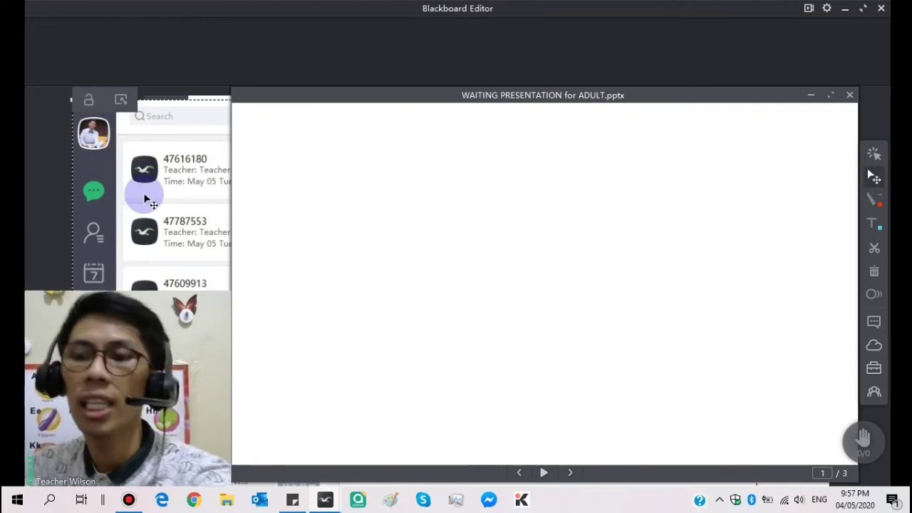
Delete the captured ClassIn window pictures behind the presentation and start playing the presentation
left_click_drag(144, 199, 166, 163)
key("Delete")
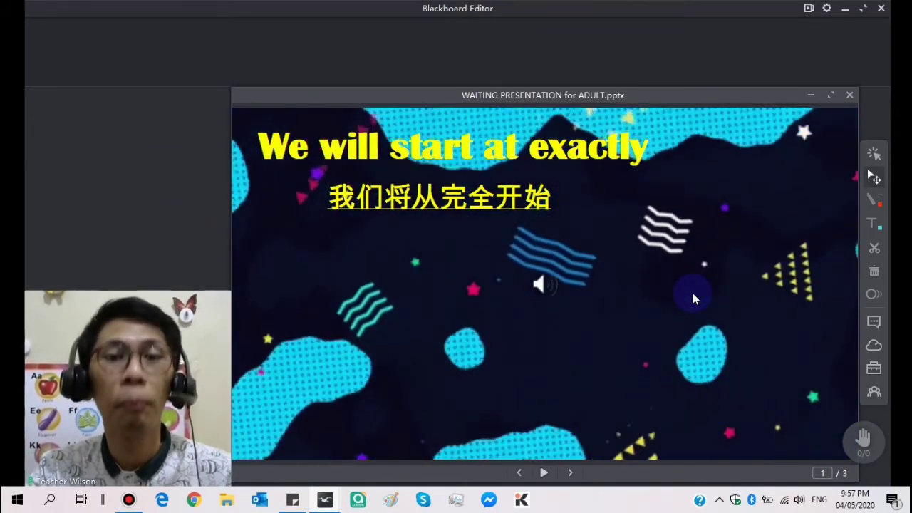
left_click(544, 473)
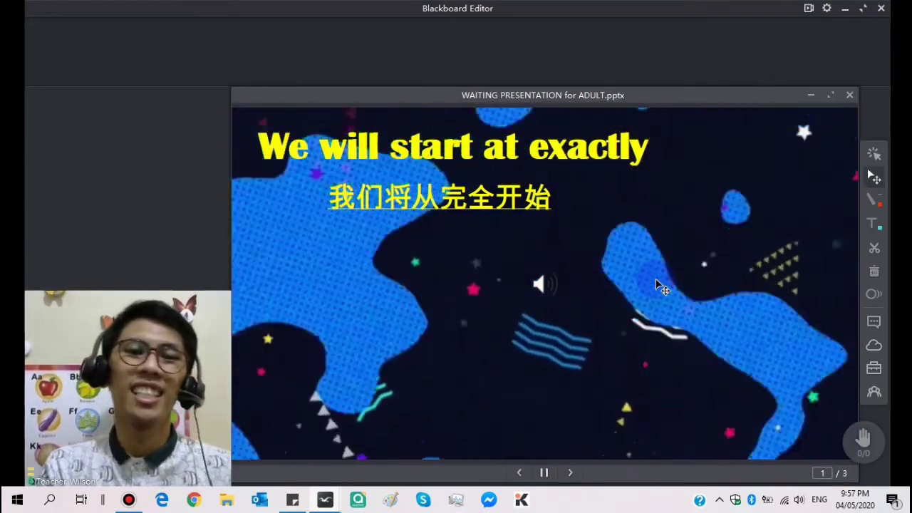
Add a Timer from the toolbox, place it on the slide below the Chinese text and start its 05:00 countdown
left_click(873, 367)
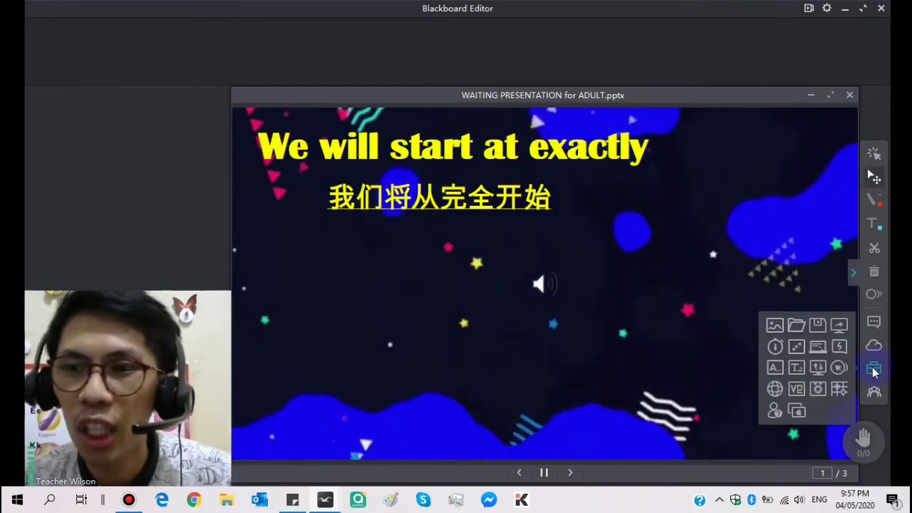
left_click(776, 348)
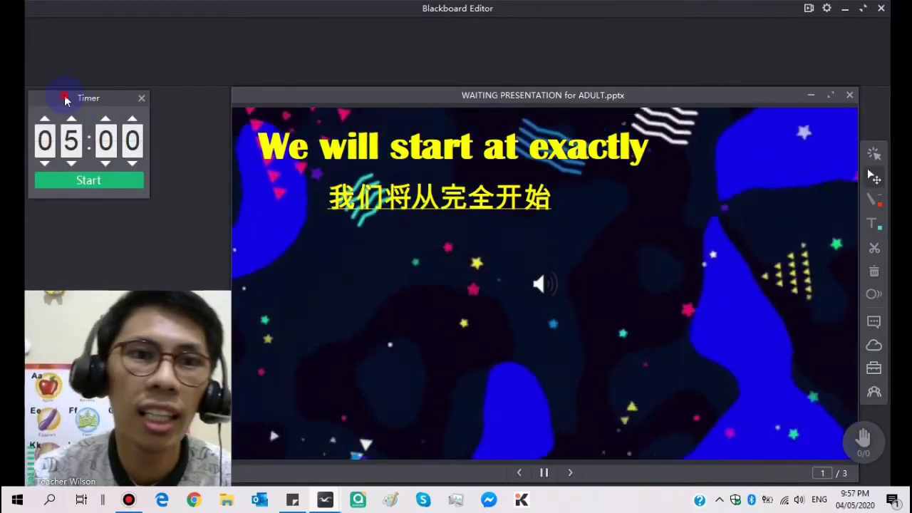
left_click_drag(67, 94, 411, 229)
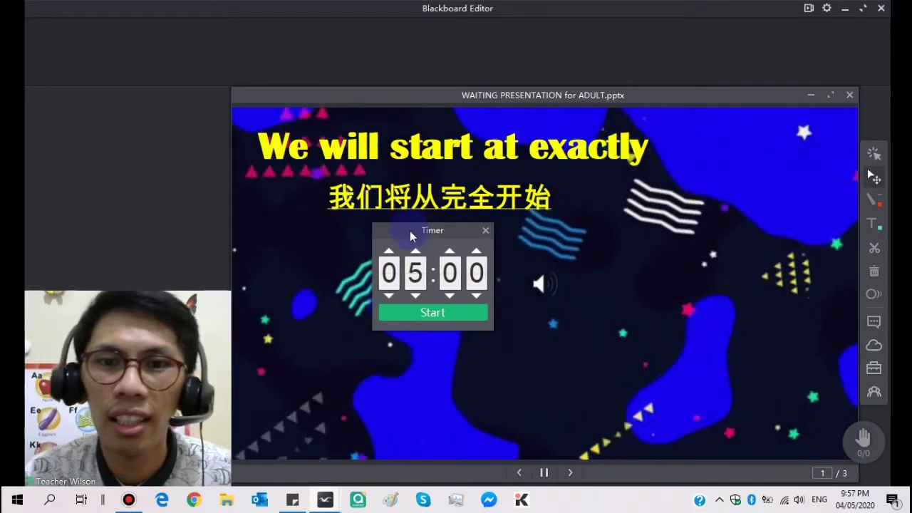
left_click(436, 314)
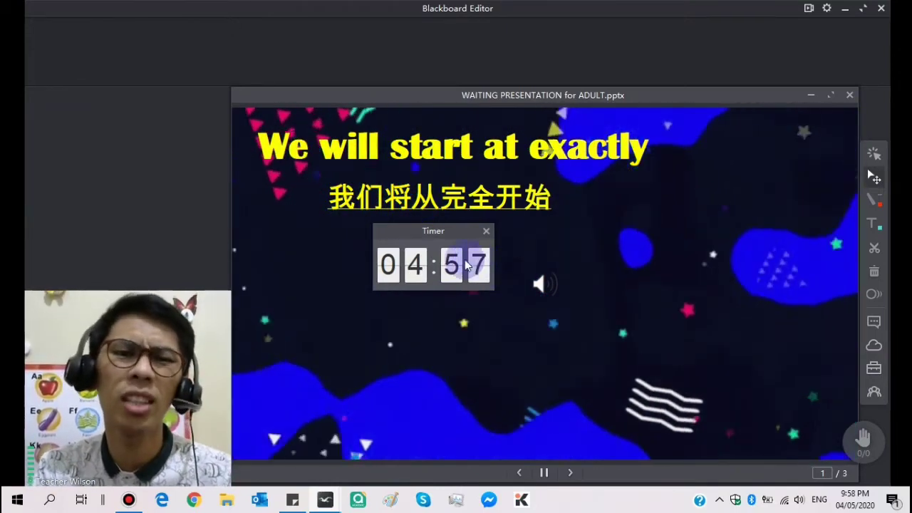
left_click(425, 234)
left_click_drag(424, 242, 428, 246)
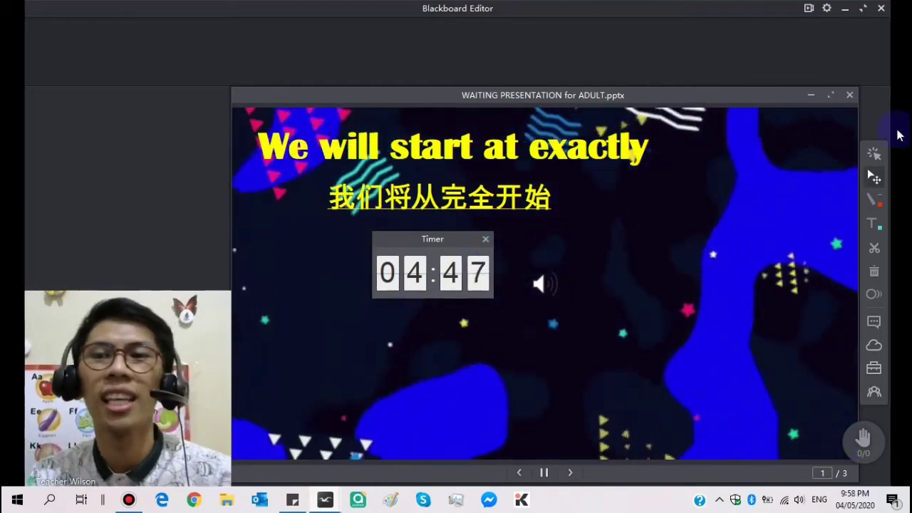
Close the WAITING PRESENTATION for ADULT.pptx window and the Timer to clear the board
left_click(853, 97)
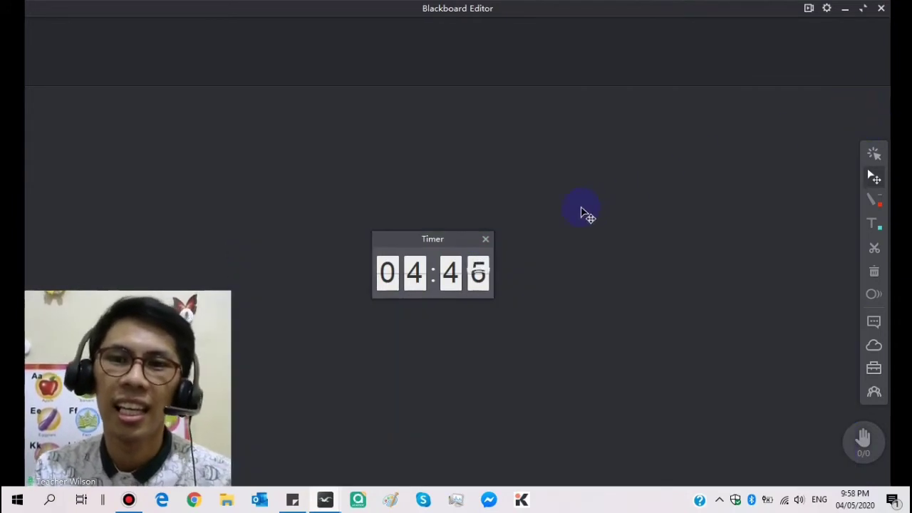
left_click(485, 241)
Look through the My CloudDisk file list and open the Pop Songs World 2020 mp4 video on the board
left_click(874, 347)
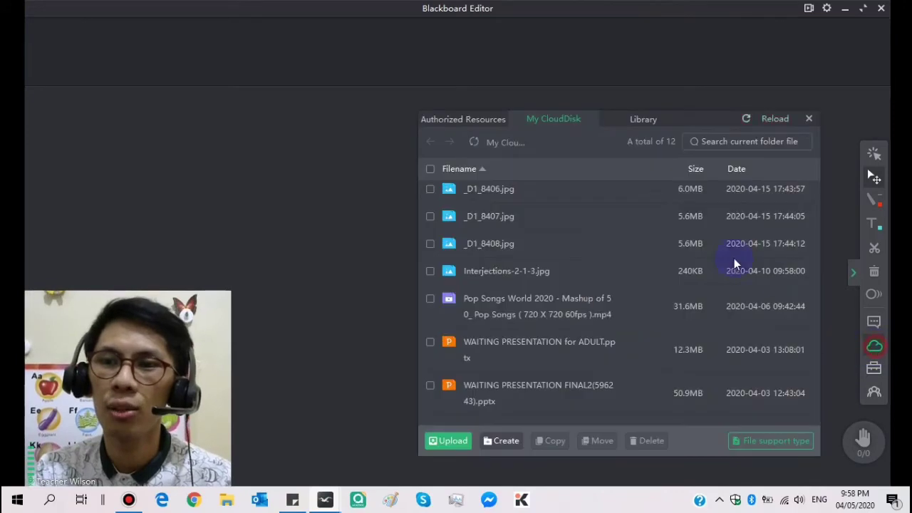
scroll(589, 285, "up", 3)
scroll(584, 310, "down", 1)
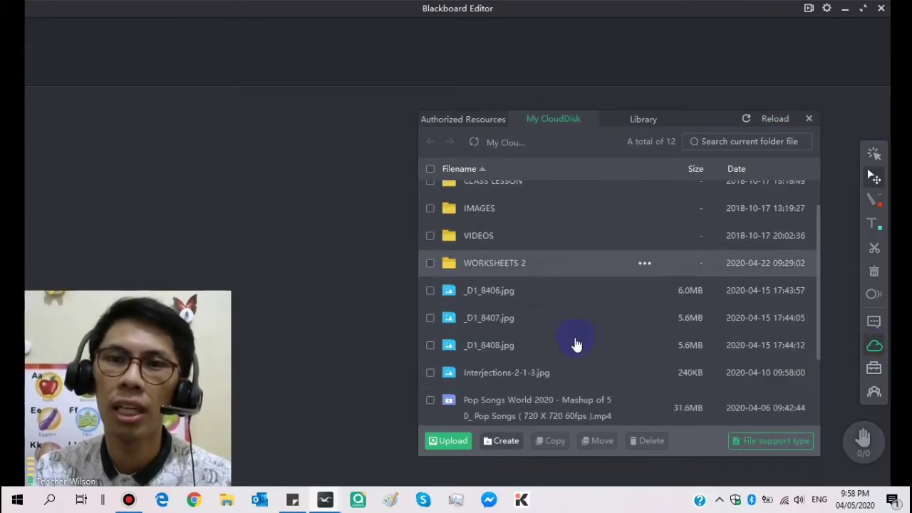
scroll(575, 319, "down", 3)
scroll(575, 320, "up", 3)
scroll(576, 320, "down", 3)
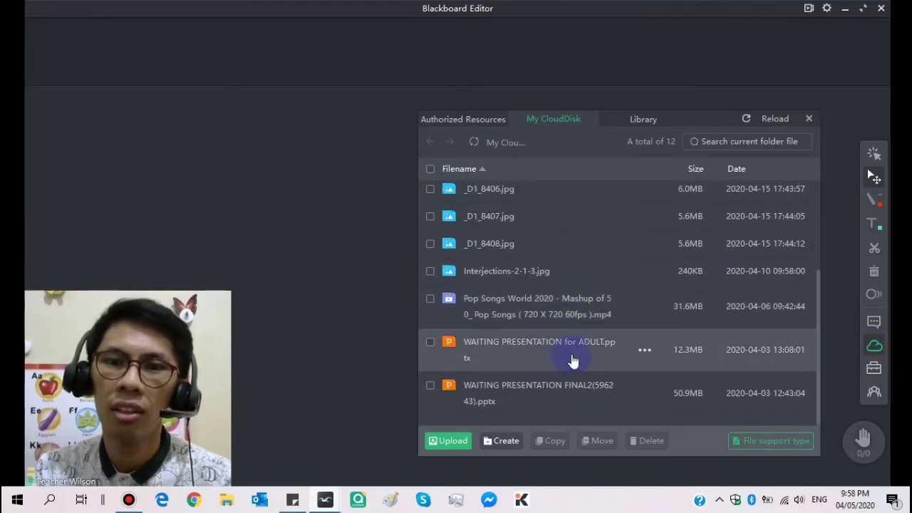
left_click(463, 322)
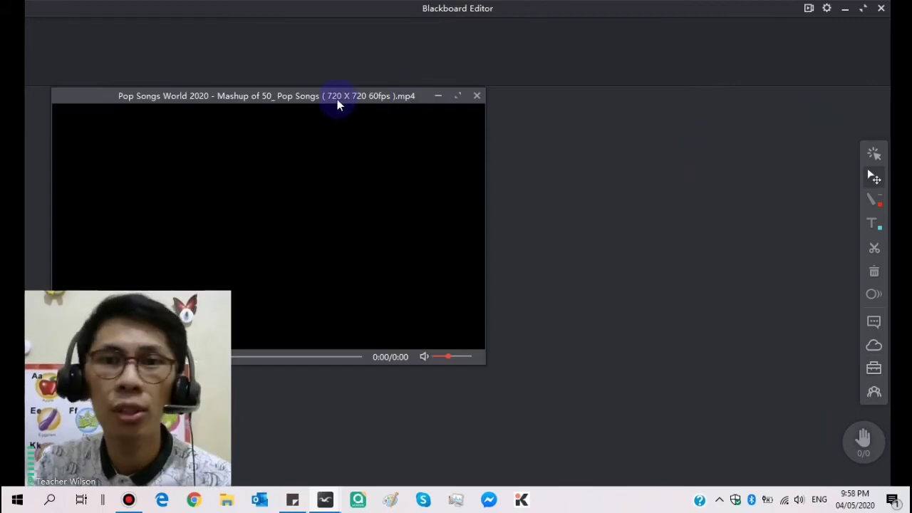
Move the video window clear of the webcam picture, enlarge it to fill the board beside it, and close it
left_click_drag(337, 99, 518, 90)
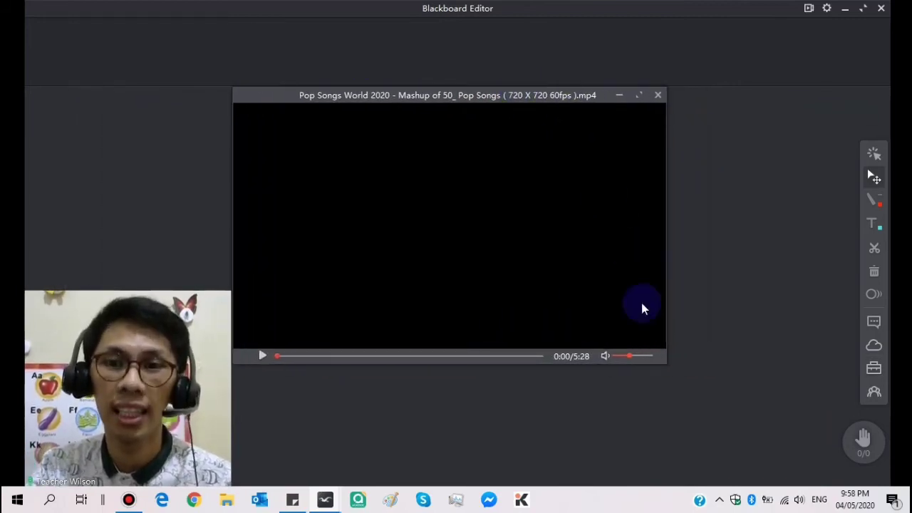
left_click_drag(664, 360, 862, 492)
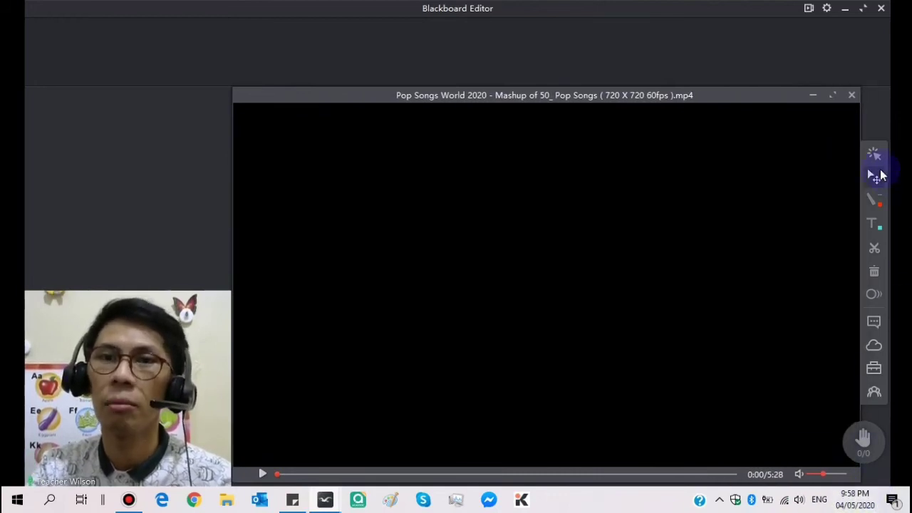
left_click(851, 96)
Open 数独.eda from the Library's 03 Other extension tools in the classroom folder, Sudoku subfolder
left_click(872, 367)
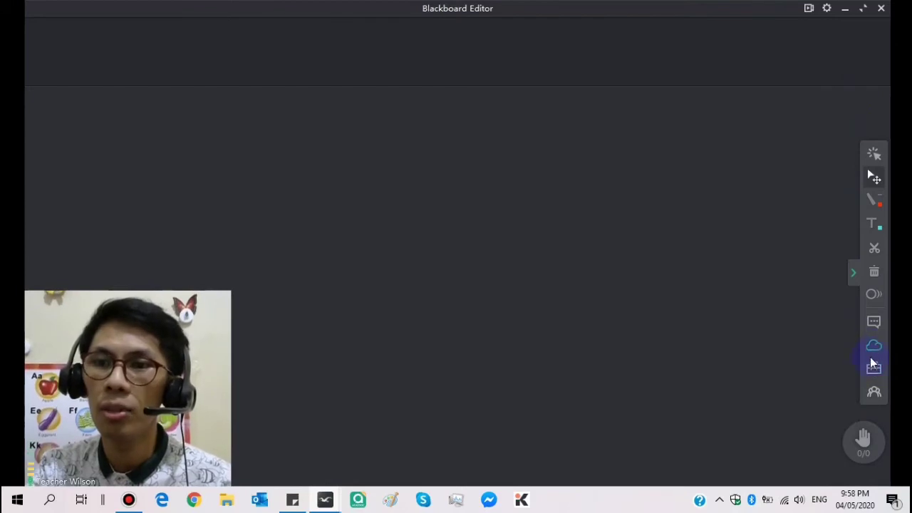
left_click(873, 346)
left_click(644, 119)
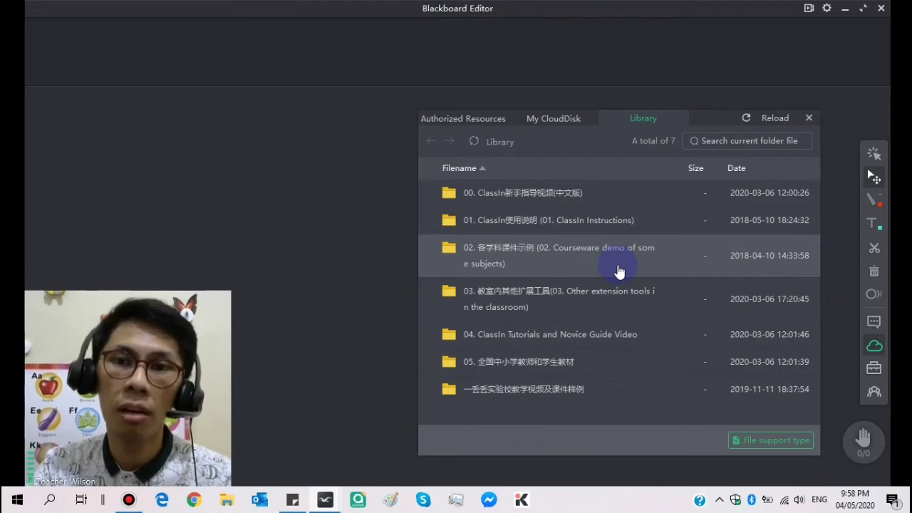
double_click(622, 311)
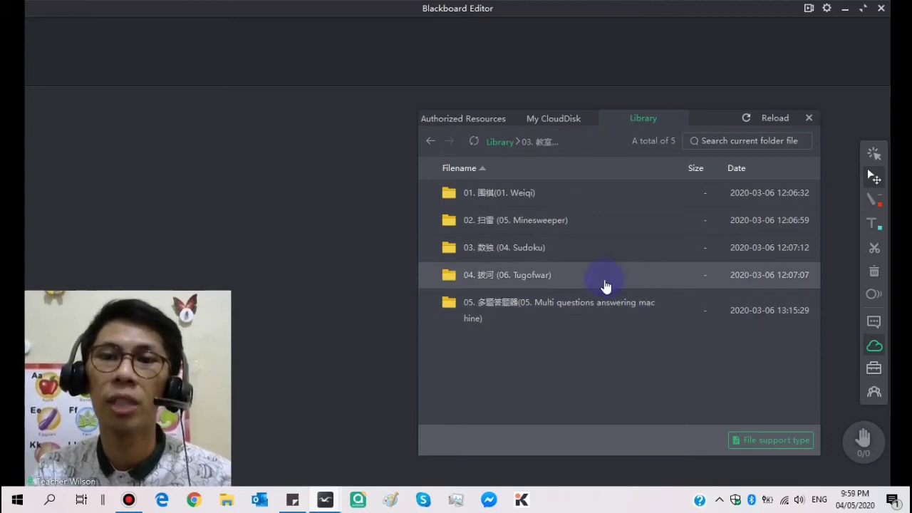
double_click(599, 255)
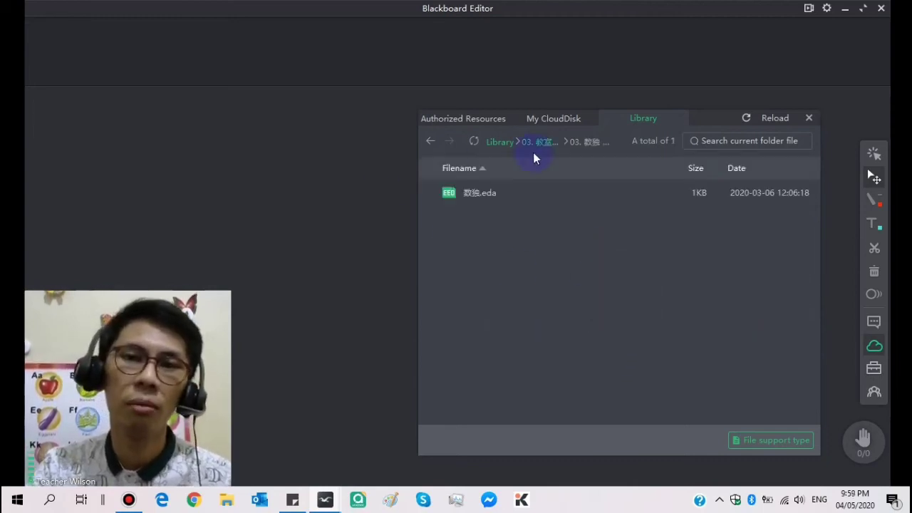
double_click(529, 195)
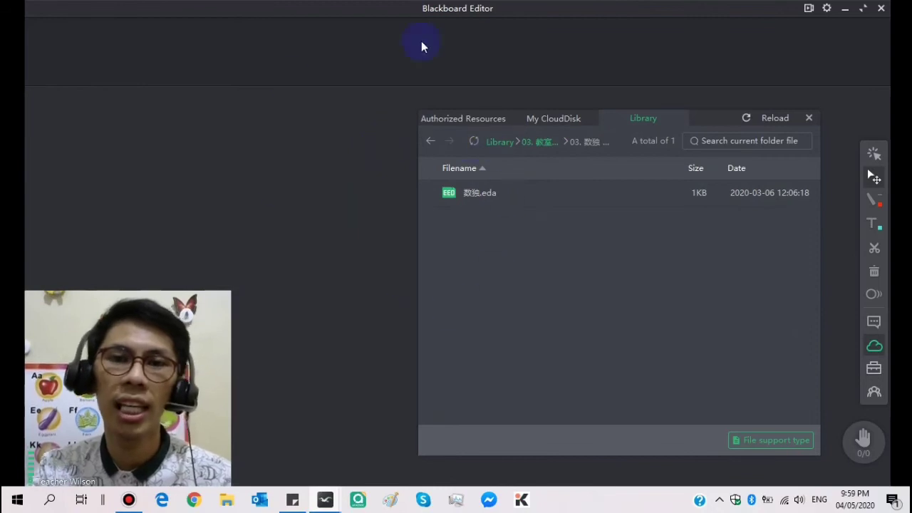
double_click(599, 201)
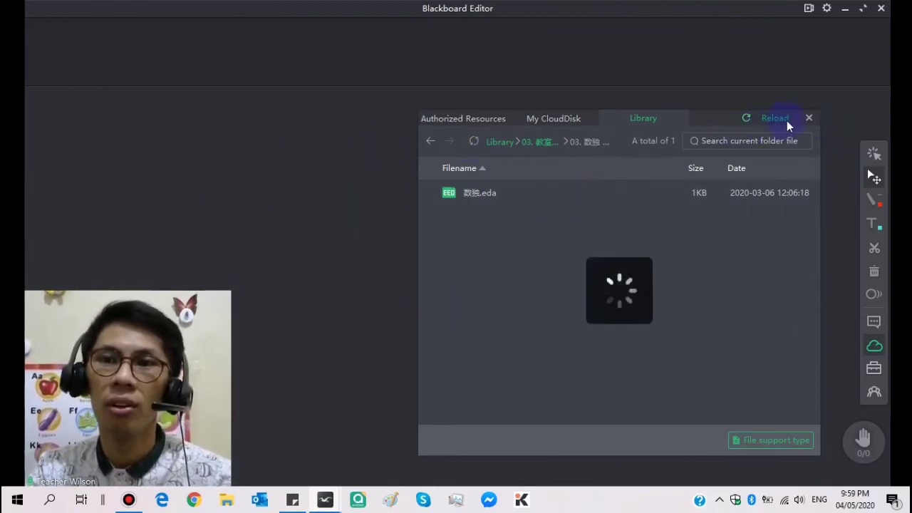
Close the cloud storage window, then move the Sudoku window beside the webcam picture and enlarge it
left_click(809, 118)
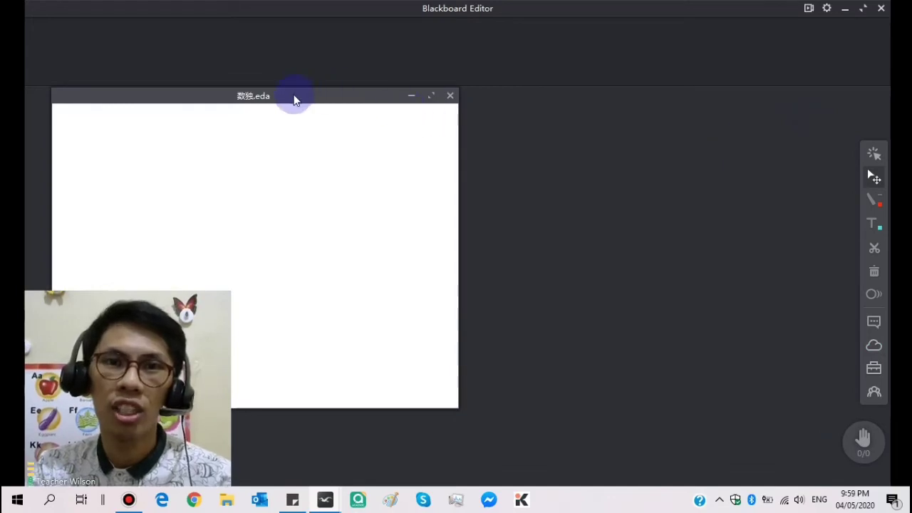
left_click_drag(294, 96, 502, 81)
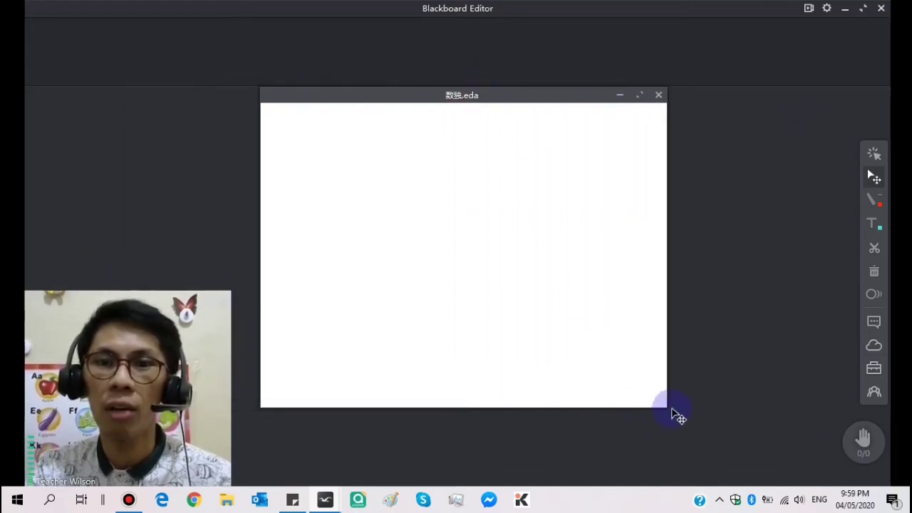
left_click_drag(667, 407, 828, 492)
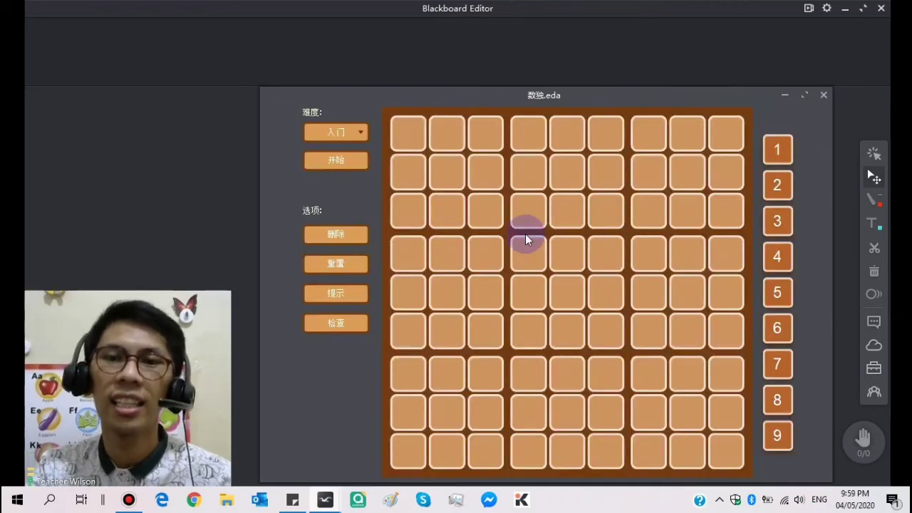
Enter 2 in row 2, column 3 and 1 in row 4, column 5 of the Sudoku grid, then close the game
left_click(497, 179)
left_click(778, 185)
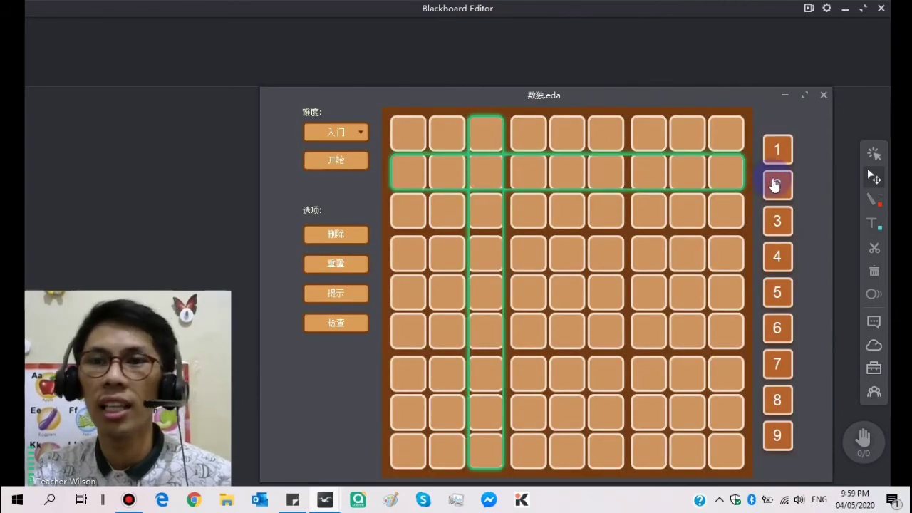
left_click(568, 264)
left_click(778, 148)
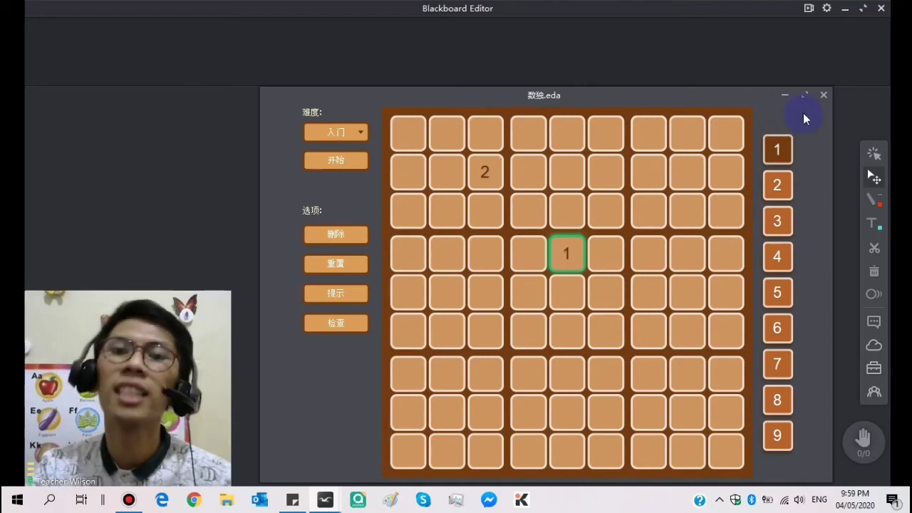
left_click(823, 96)
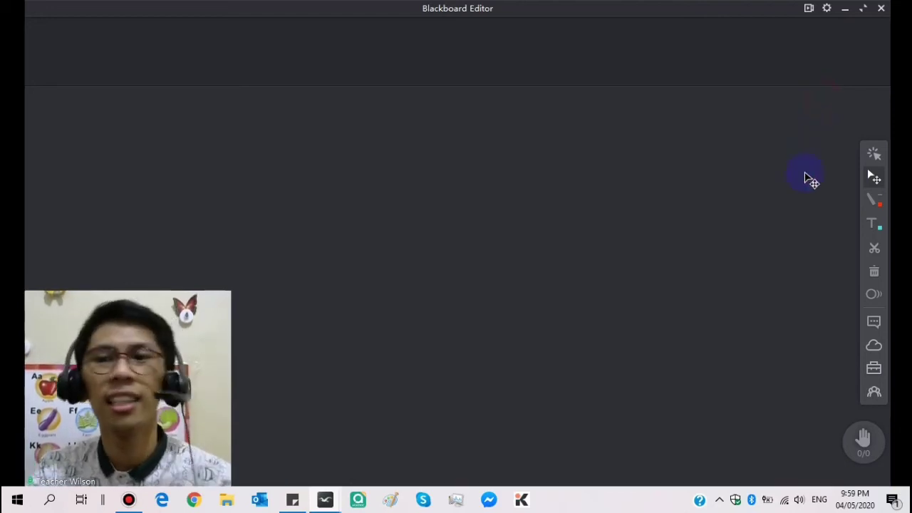
Reopen the cloud storage, view and reload Authorized Resources, and close the cloud storage window
left_click(874, 347)
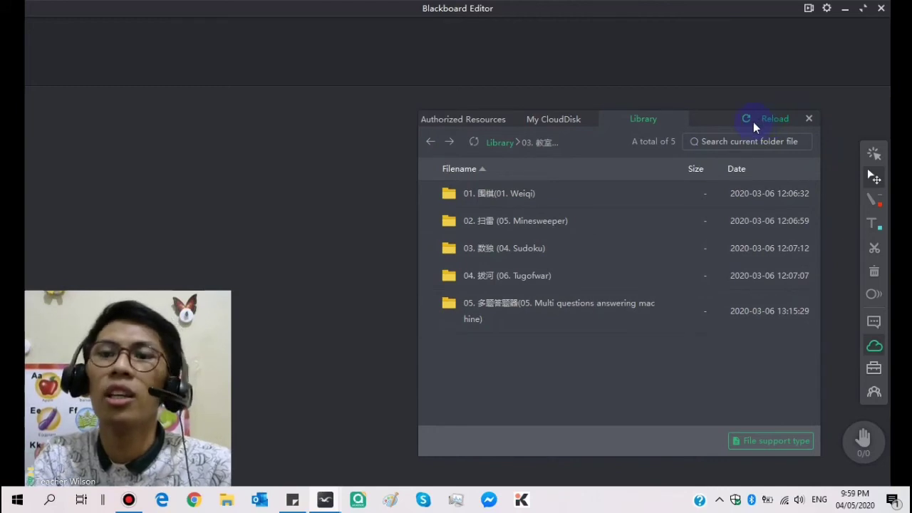
left_click(476, 121)
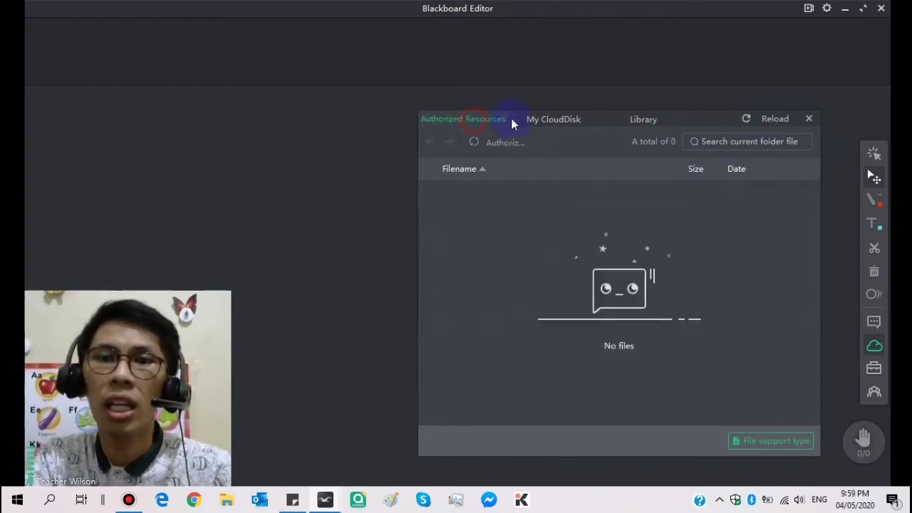
left_click(775, 121)
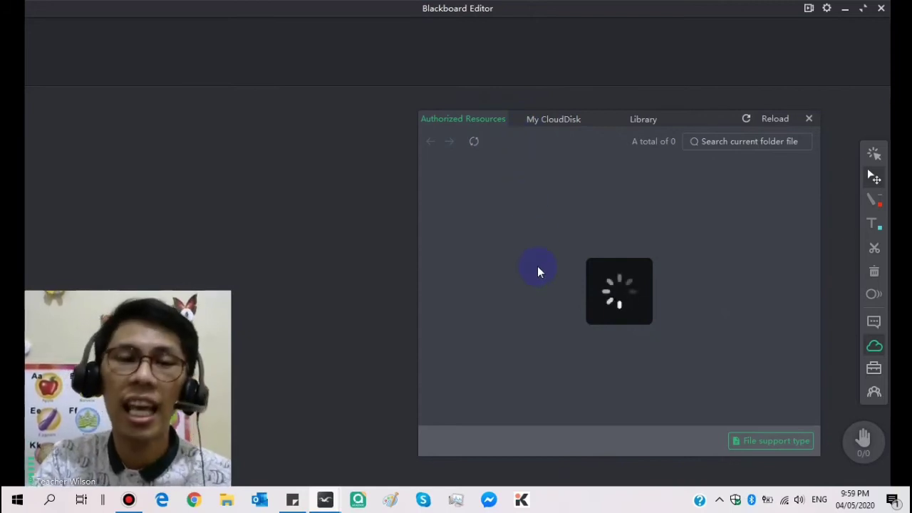
left_click(809, 118)
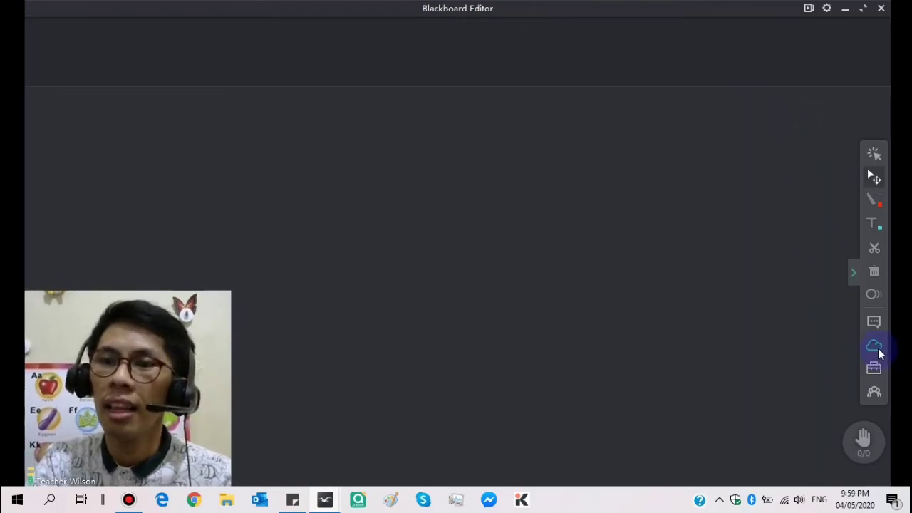
Show the toolbox's image file chooser, move it to the middle of the board, and close it without choosing a file
mouse_move(875, 367)
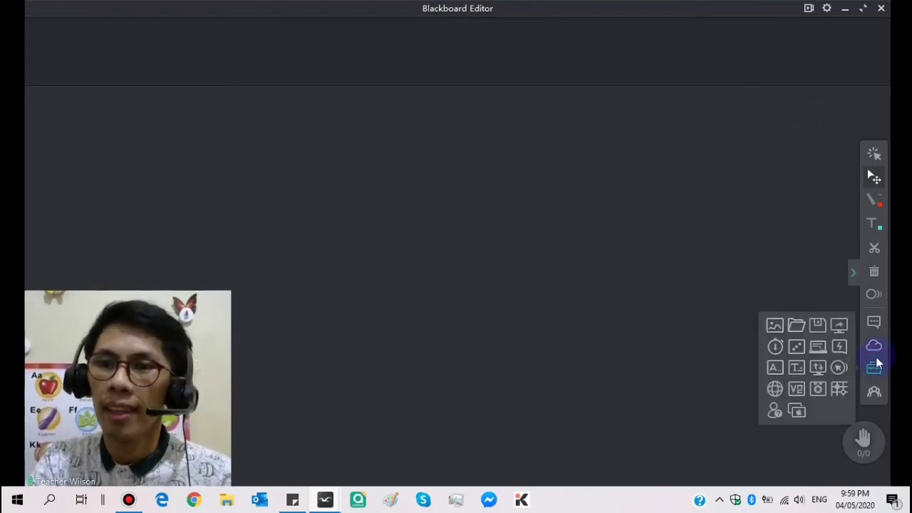
left_click(781, 332)
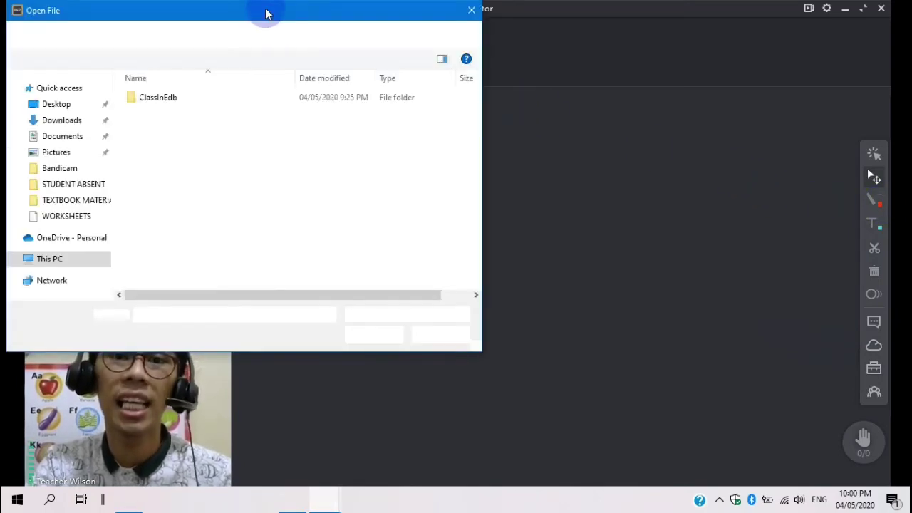
left_click_drag(266, 13, 520, 82)
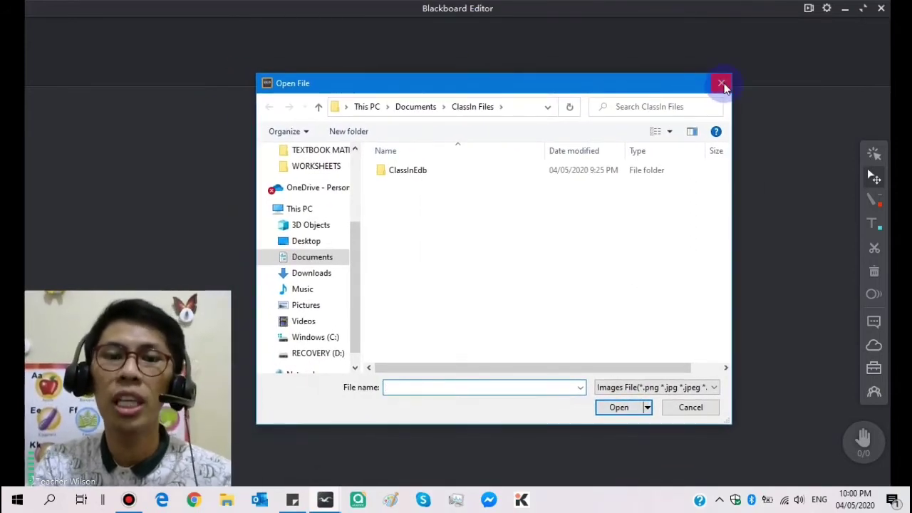
left_click(722, 84)
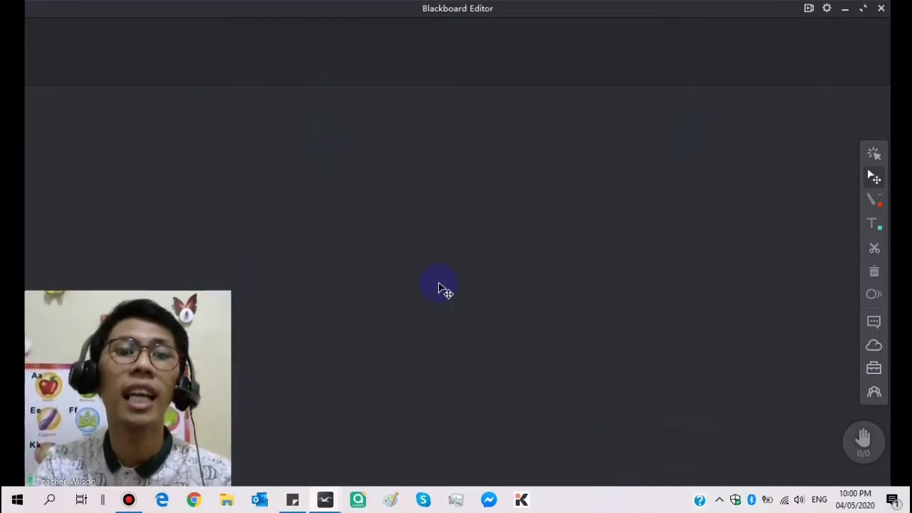
Show the toolbox's chooser for opening EDB files and close it without choosing a file
left_click(874, 368)
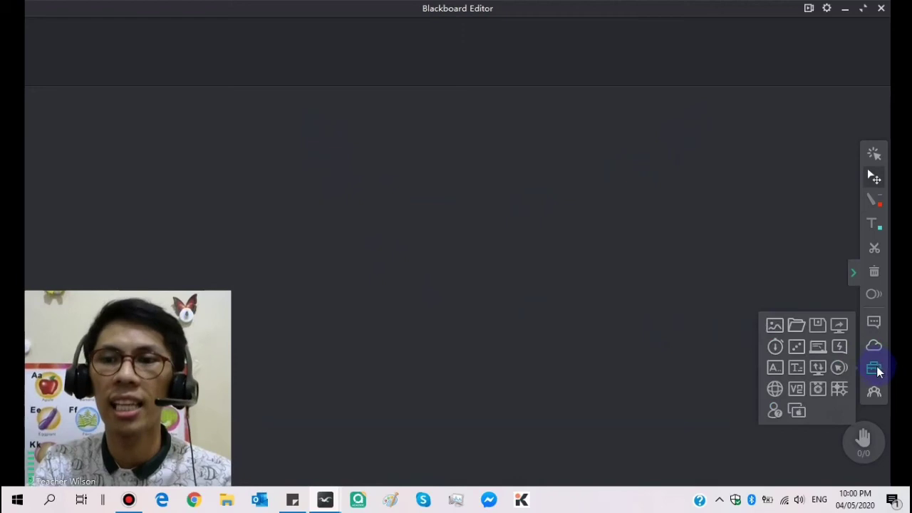
left_click(797, 329)
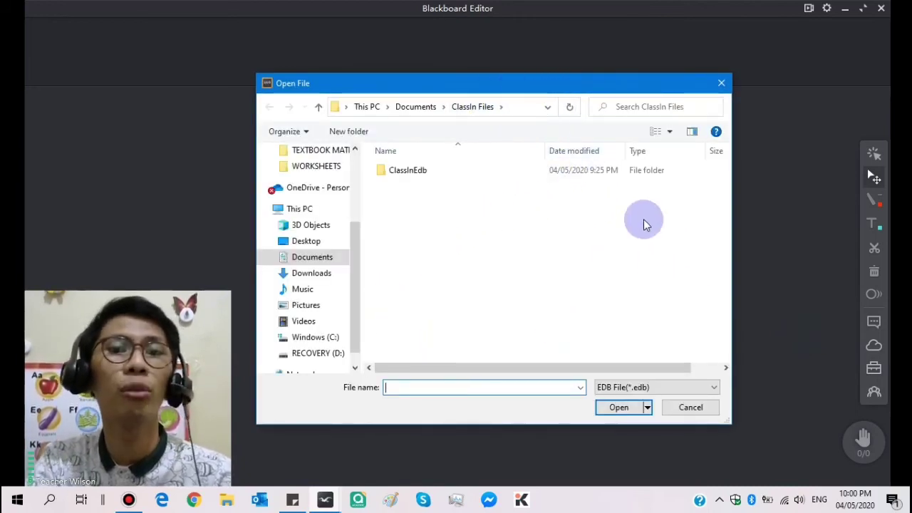
left_click(720, 84)
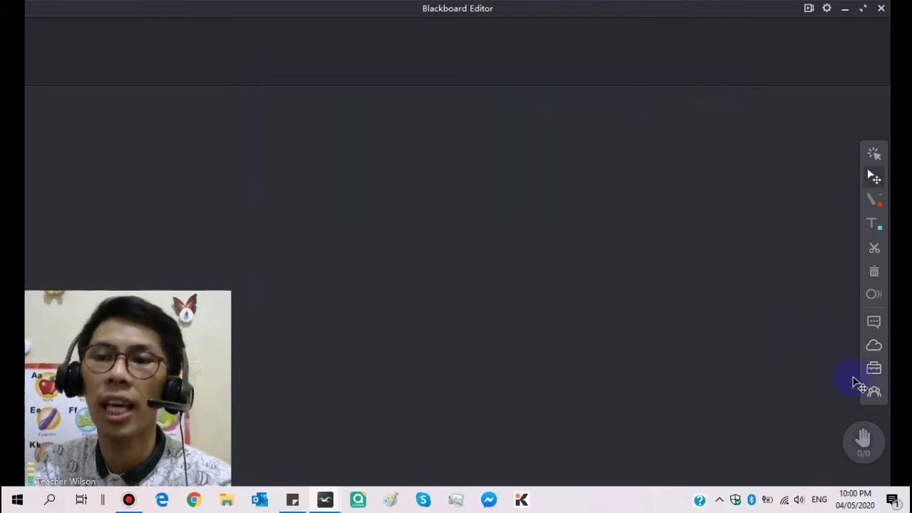
Try to save the empty blackboard from the toolbox and dismiss the notice
left_click(874, 366)
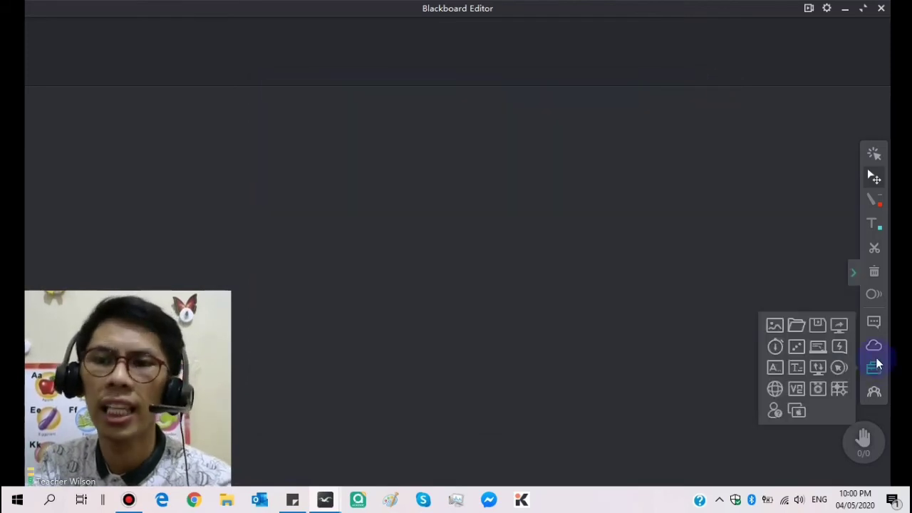
left_click(819, 326)
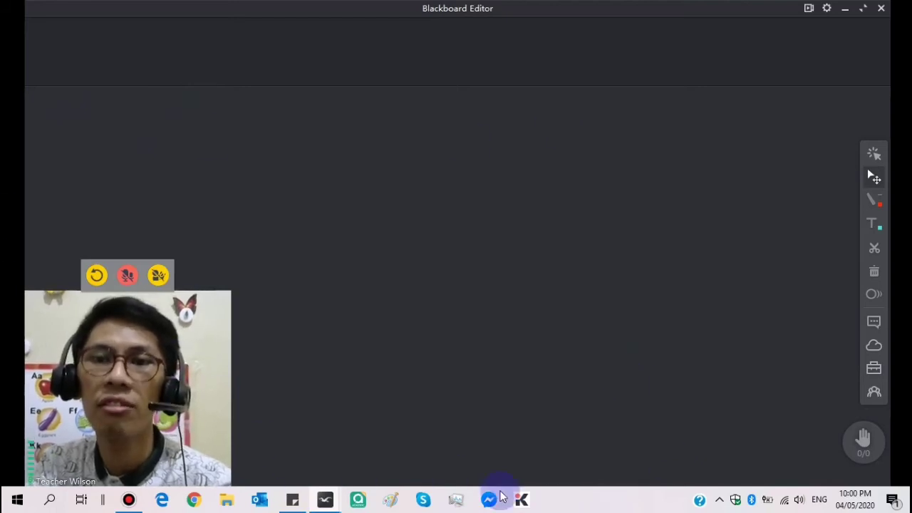
left_click(874, 368)
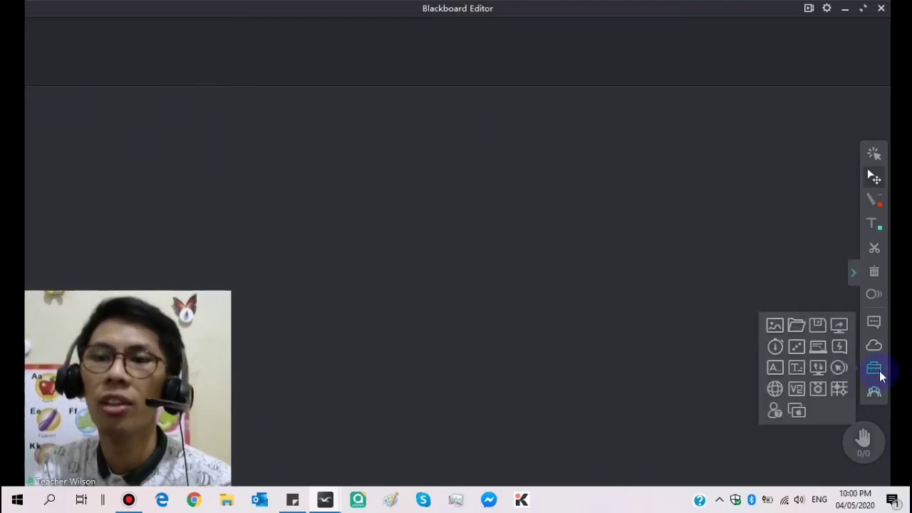
left_click(817, 326)
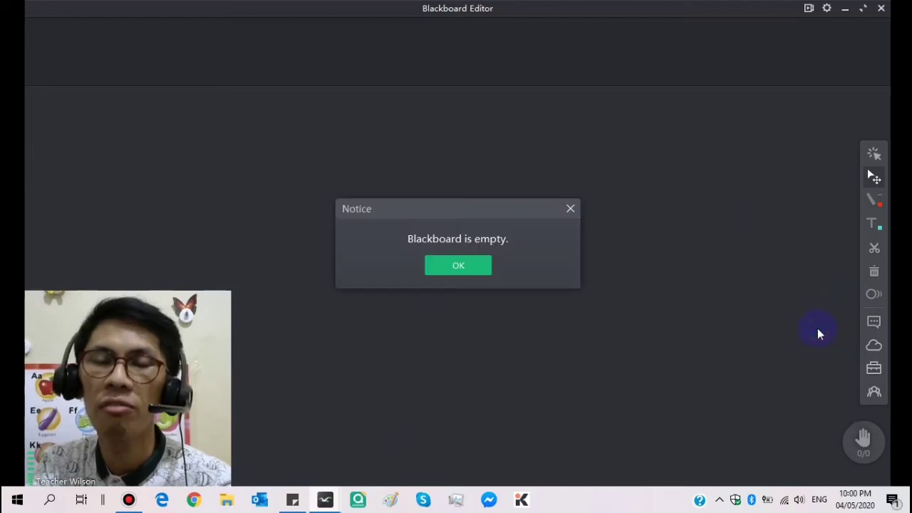
left_click(460, 268)
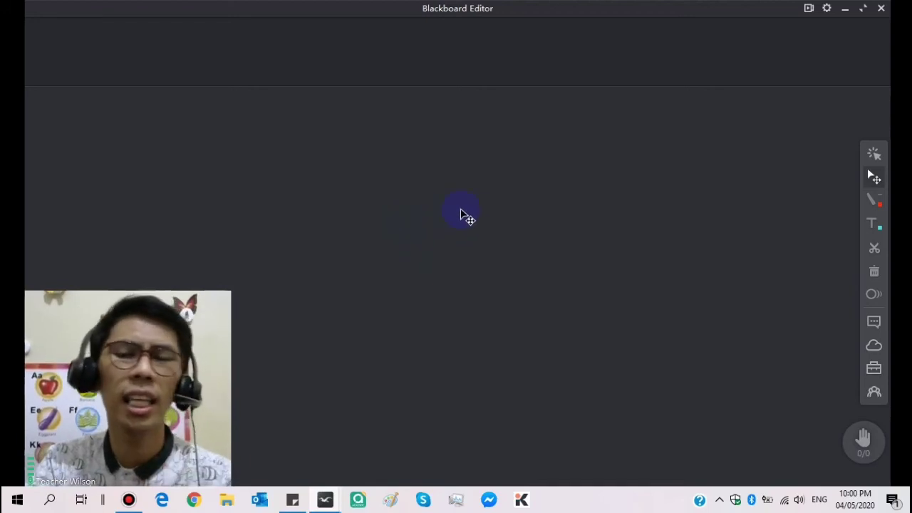
Show the toolbox's screen sharing preparation window and close it without sharing the screen
left_click(874, 369)
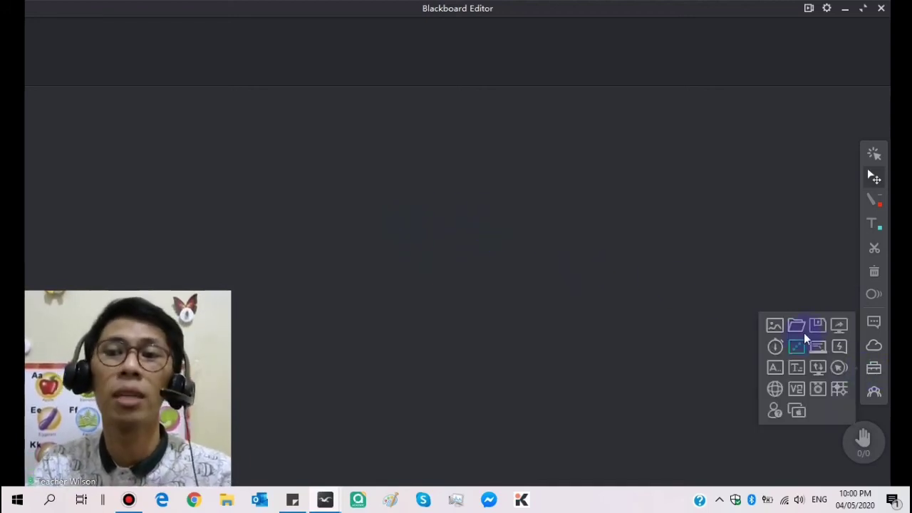
left_click(842, 325)
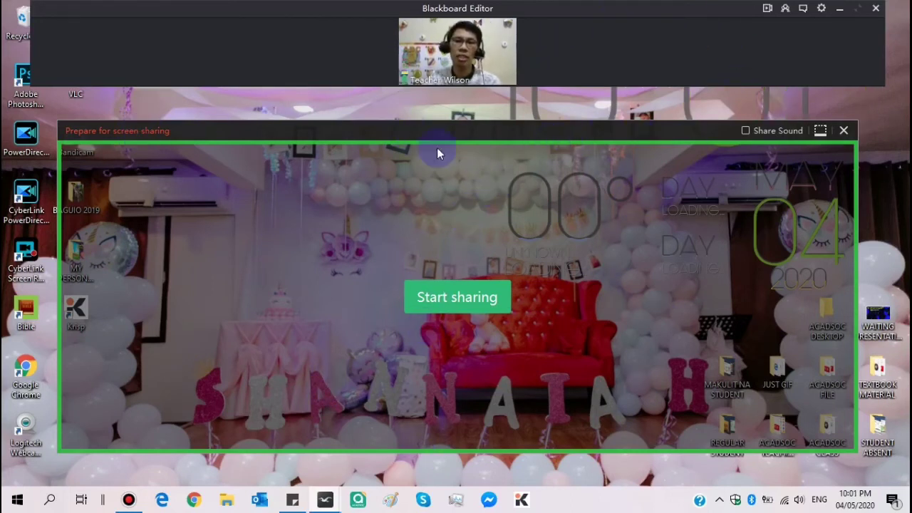
left_click(467, 301)
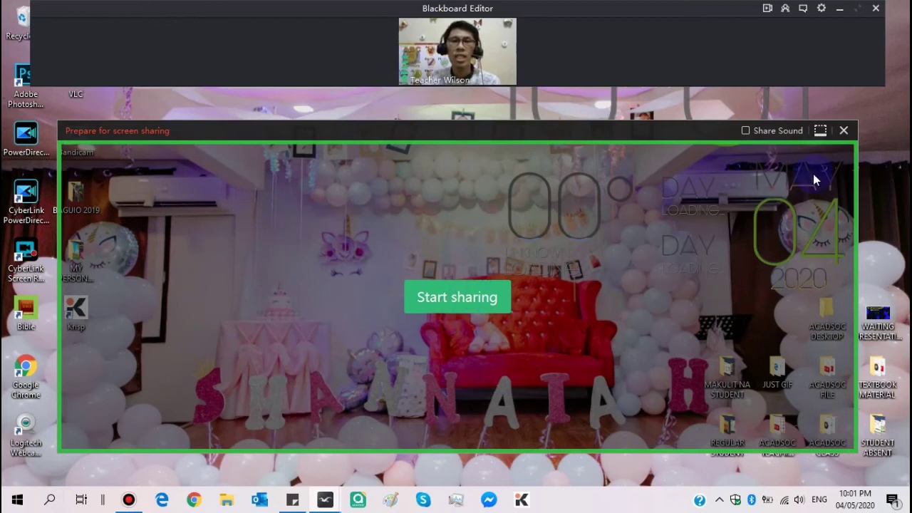
left_click(845, 132)
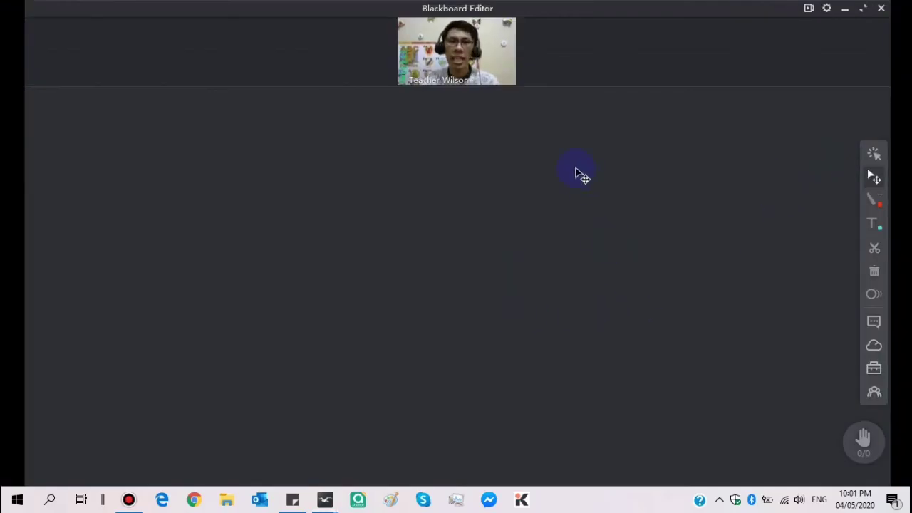
mouse_move(470, 53)
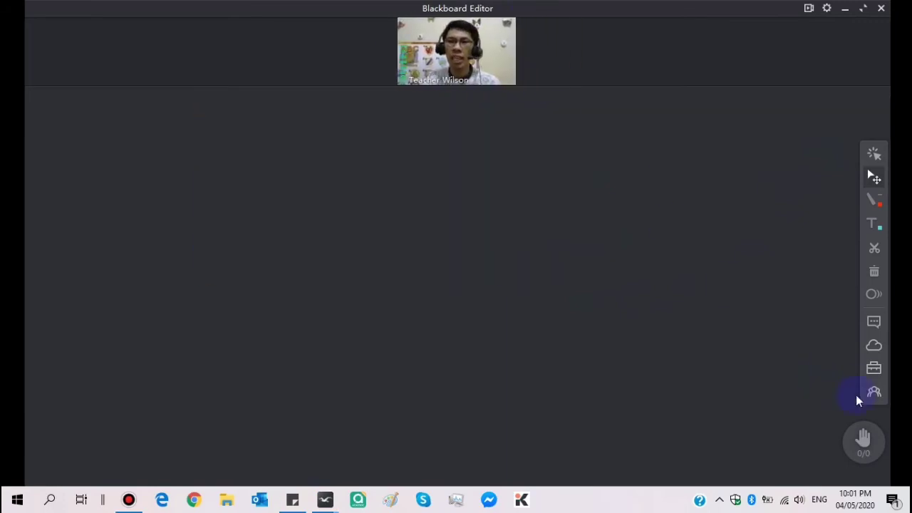
Add a timer from the toolbox, start a 1-minute countdown, and place it in the board's upper-left area
left_click(874, 370)
left_click(775, 348)
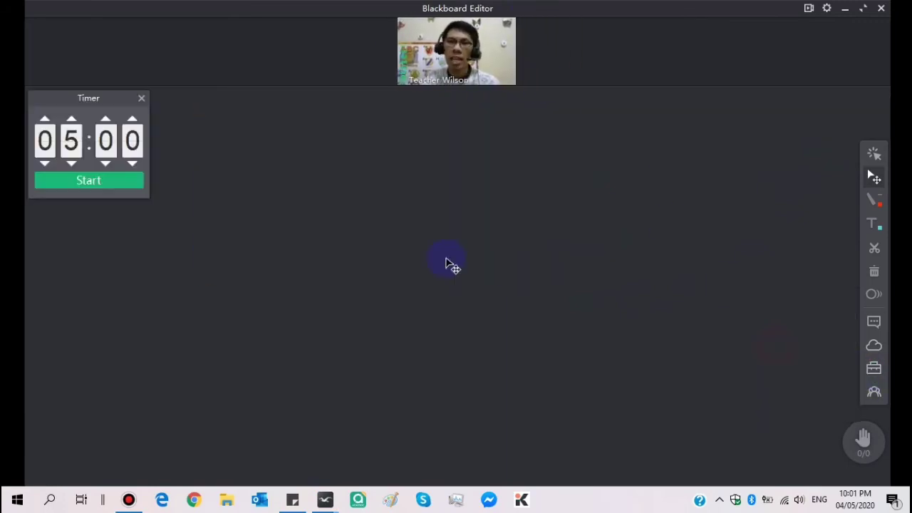
mouse_move(92, 96)
left_mouse_down()
mouse_move(118, 104)
mouse_move(89, 92)
left_mouse_up()
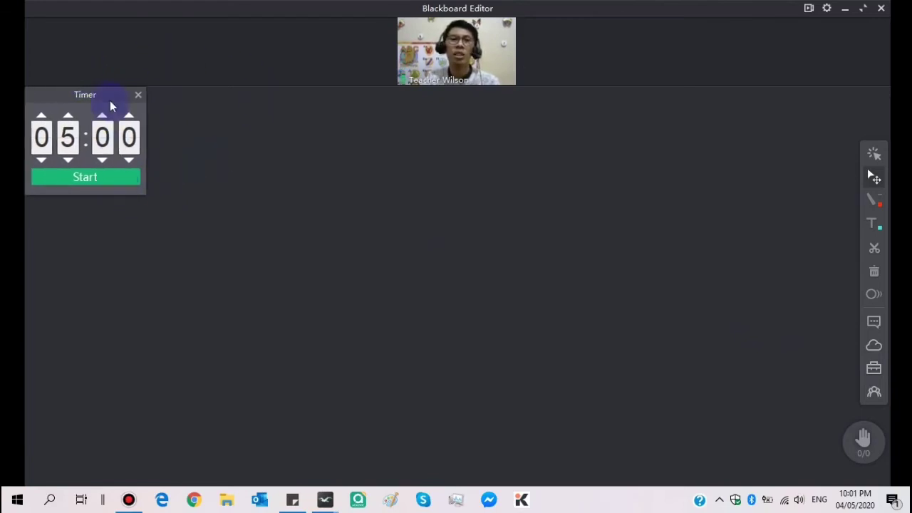
left_click(68, 160)
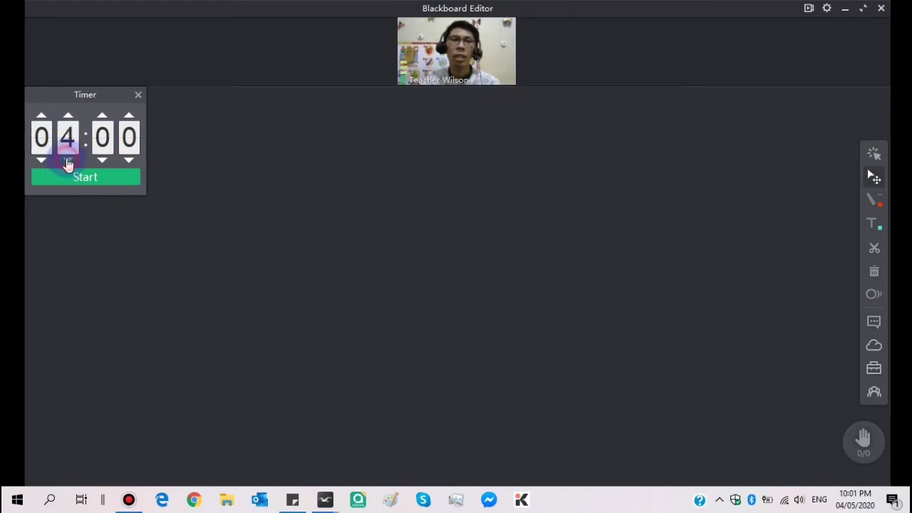
left_click(68, 160)
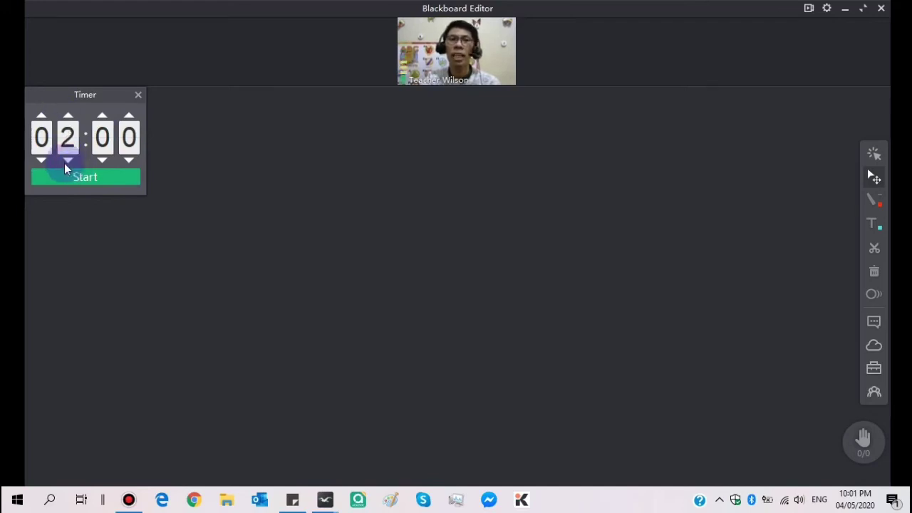
left_click(68, 160)
left_click(85, 177)
left_click_drag(107, 98, 156, 146)
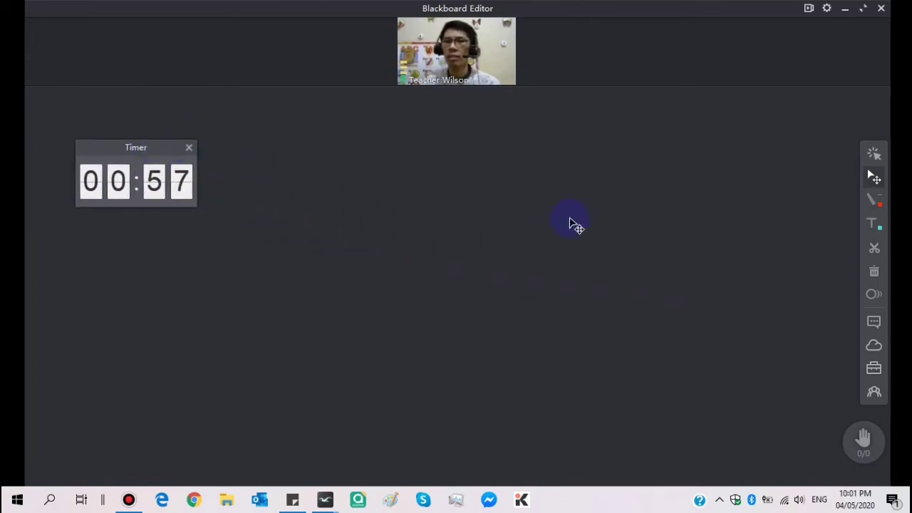
Add the dice from the toolbox, roll it twice, and place it below the timer
left_click(874, 367)
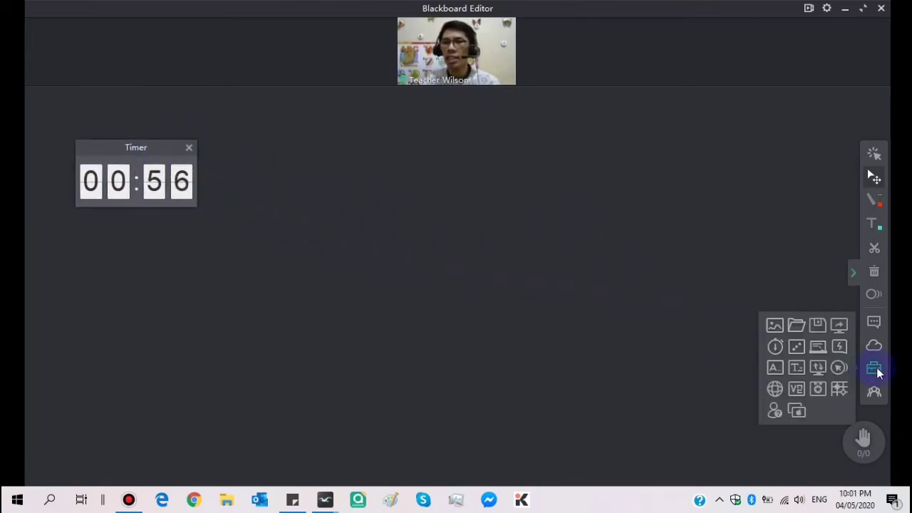
left_click(796, 347)
left_click_drag(452, 219, 648, 168)
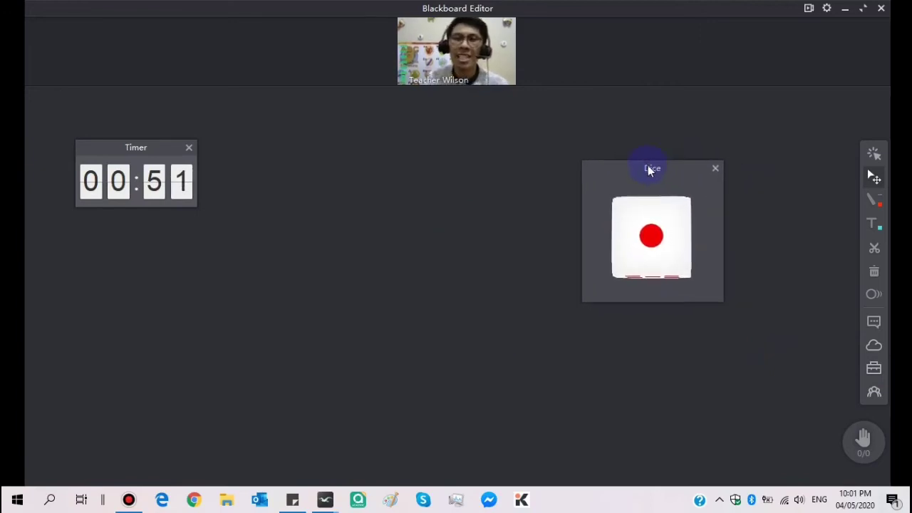
left_click(655, 248)
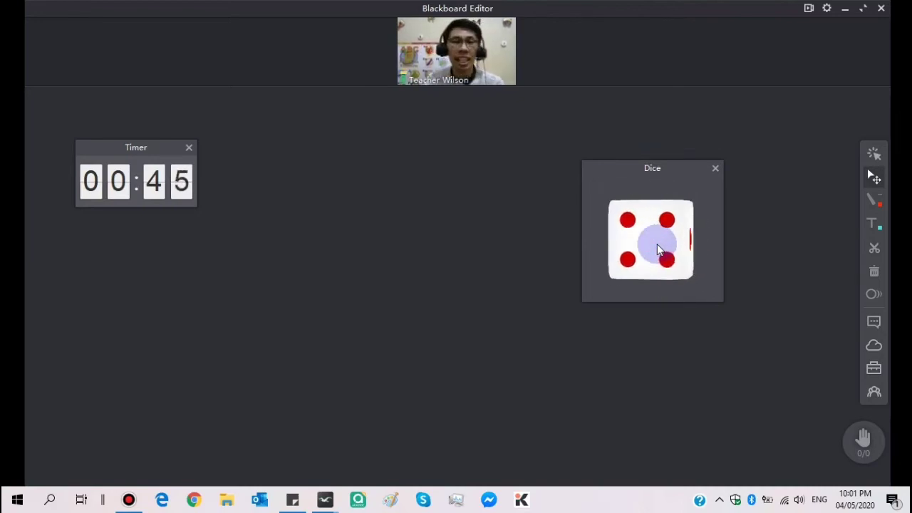
left_click(658, 247)
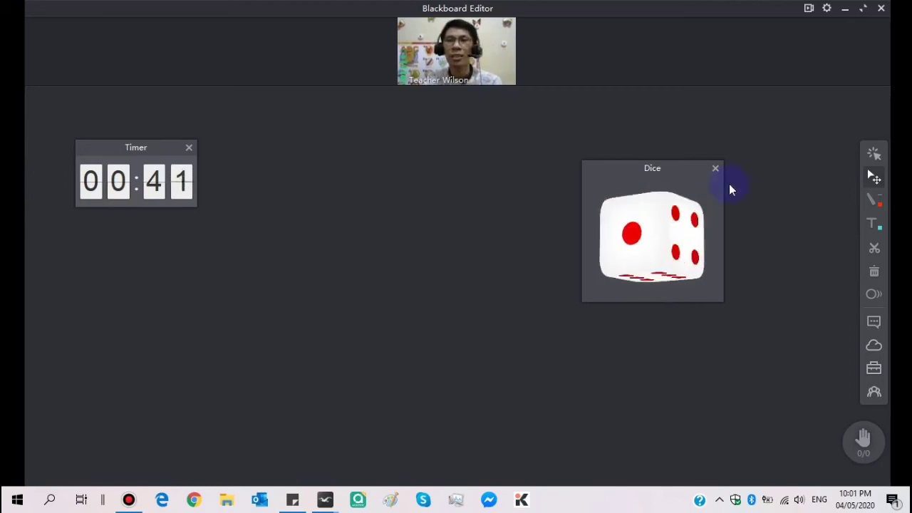
left_click_drag(648, 169, 105, 319)
left_click(864, 369)
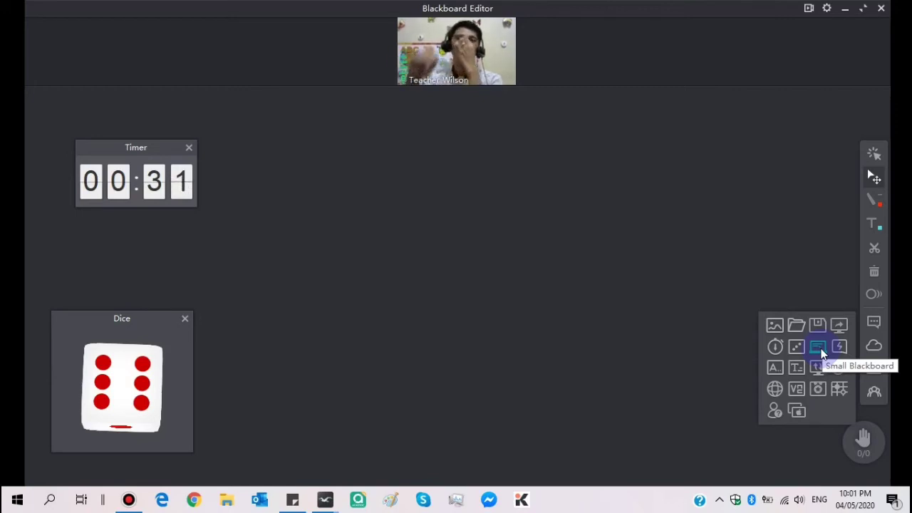
left_click(821, 349)
left_click_drag(617, 124, 618, 507)
Open a small blackboard from the toolbox using the Drawing Board type
left_click(873, 368)
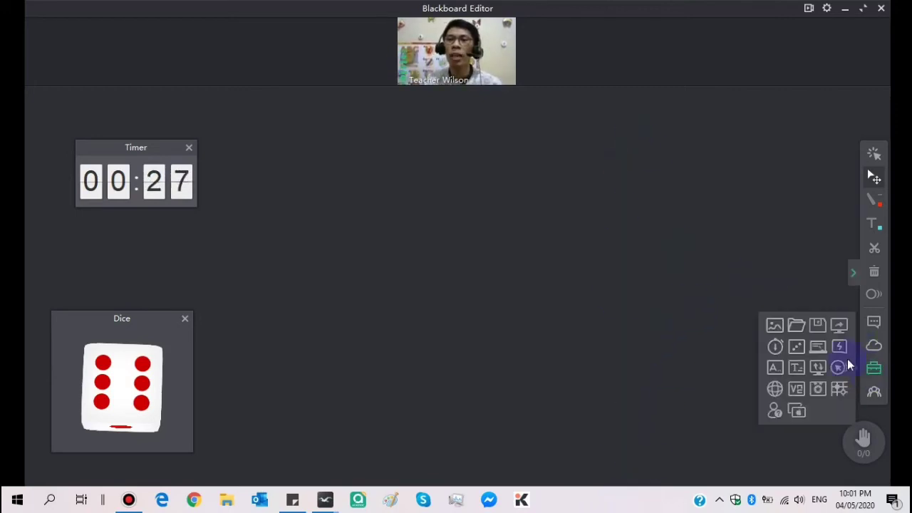
left_click(874, 368)
left_click(873, 368)
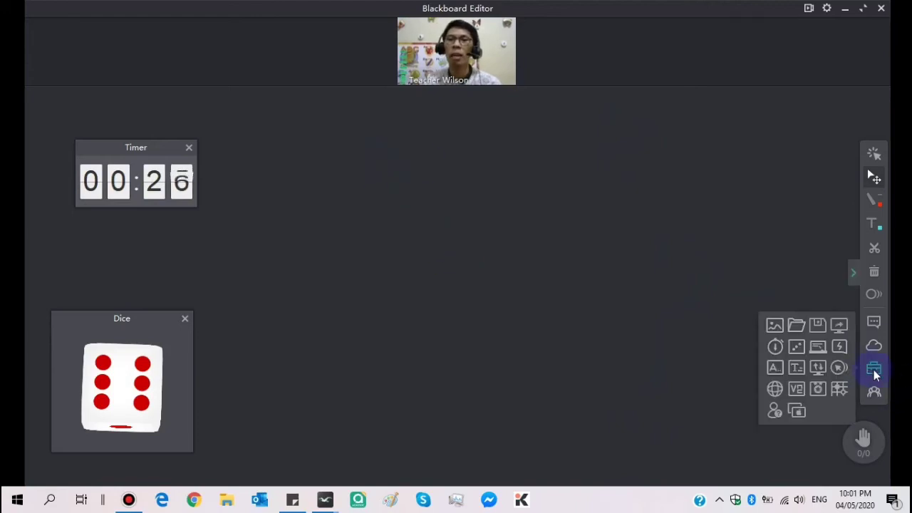
left_click(822, 352)
left_click(456, 110)
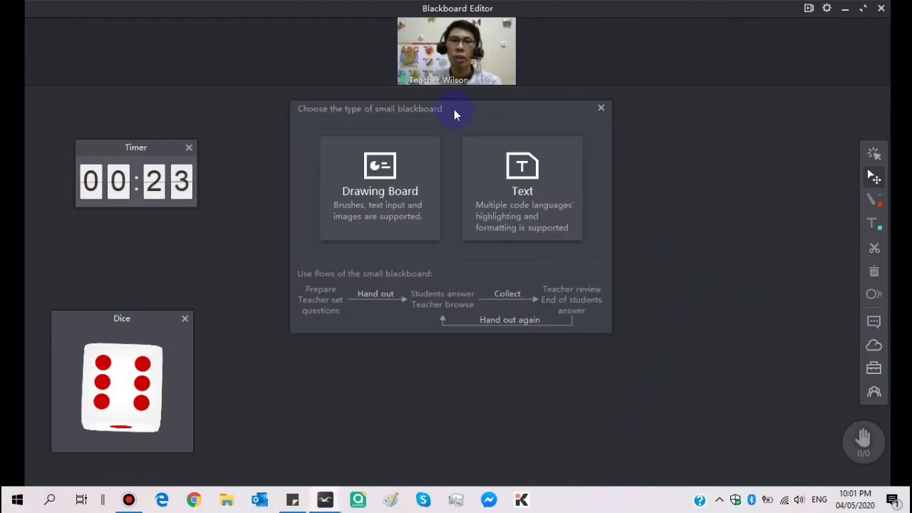
left_click(389, 238)
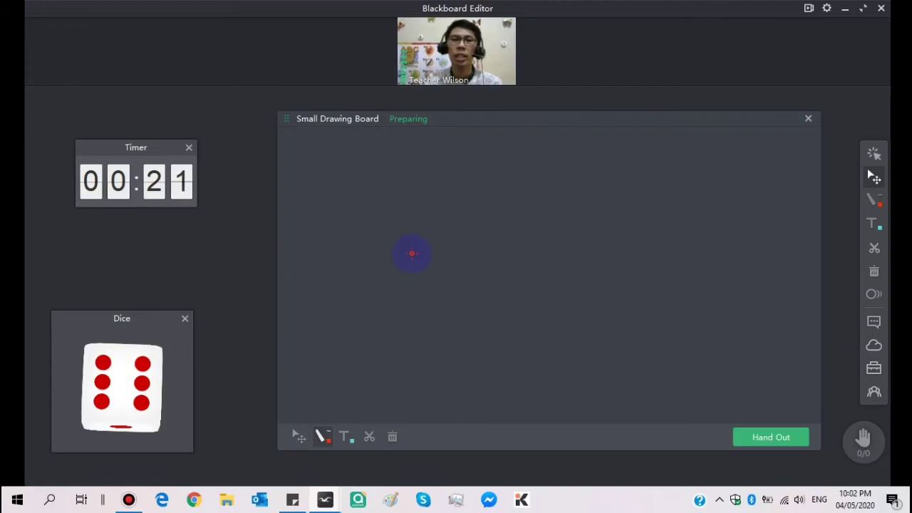
Scribble large red freehand strokes across the small drawing board and hand it out
mouse_move(460, 160)
left_mouse_down()
mouse_move(428, 269)
mouse_move(594, 292)
mouse_move(726, 428)
mouse_move(491, 213)
left_mouse_up()
left_click_drag(572, 198, 597, 168)
left_click(766, 439)
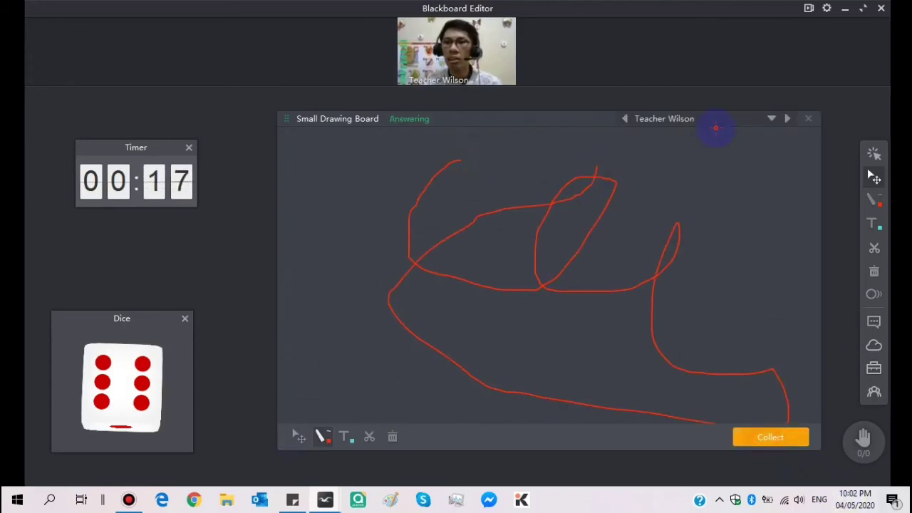
Show the drawing board's participant list, close it, and add more red freehand strokes
left_click(697, 121)
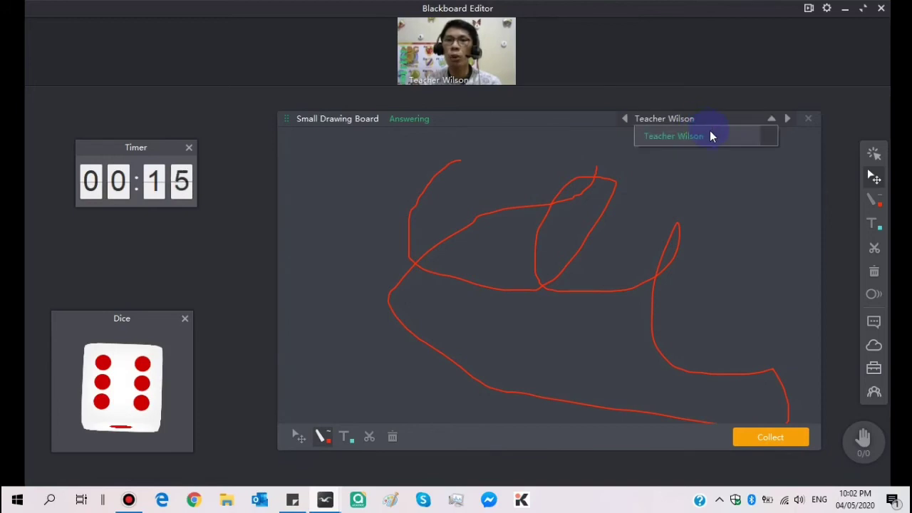
left_click(745, 169)
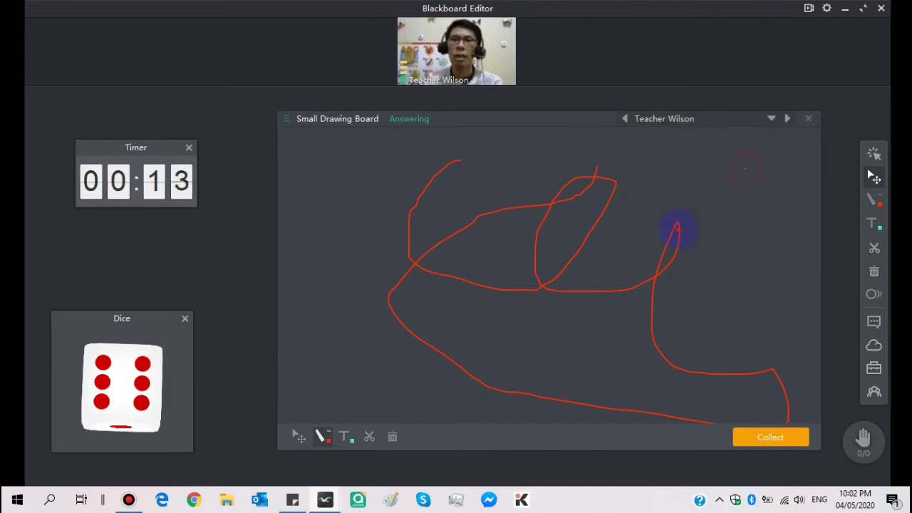
left_click_drag(654, 174, 550, 272)
left_click_drag(414, 303, 450, 299)
Add the text "Classin" in the empty area below the drawing on the small drawing board
scroll(370, 300, "down", 3)
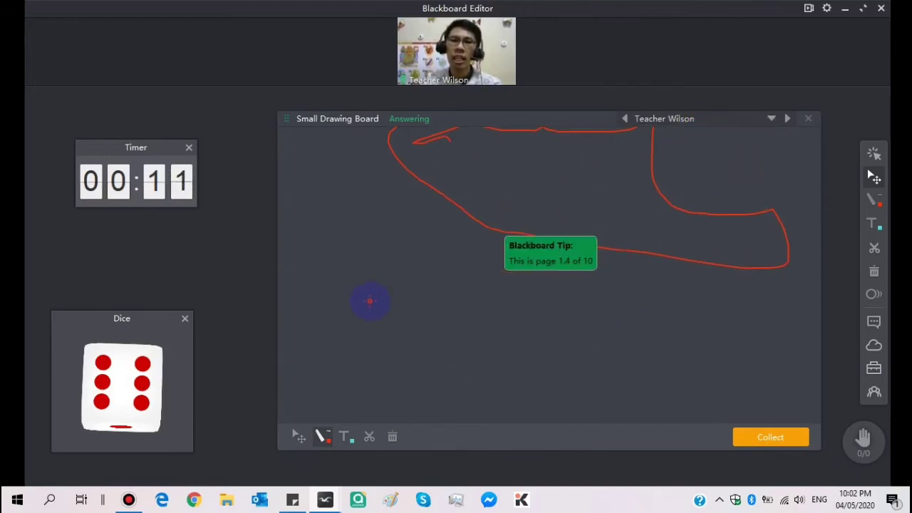
left_click(349, 429)
left_click(376, 310)
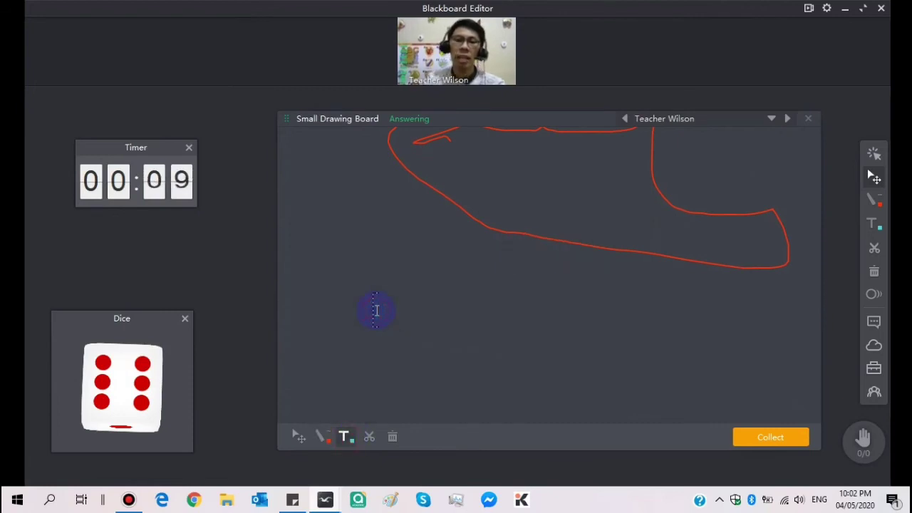
type("Classin")
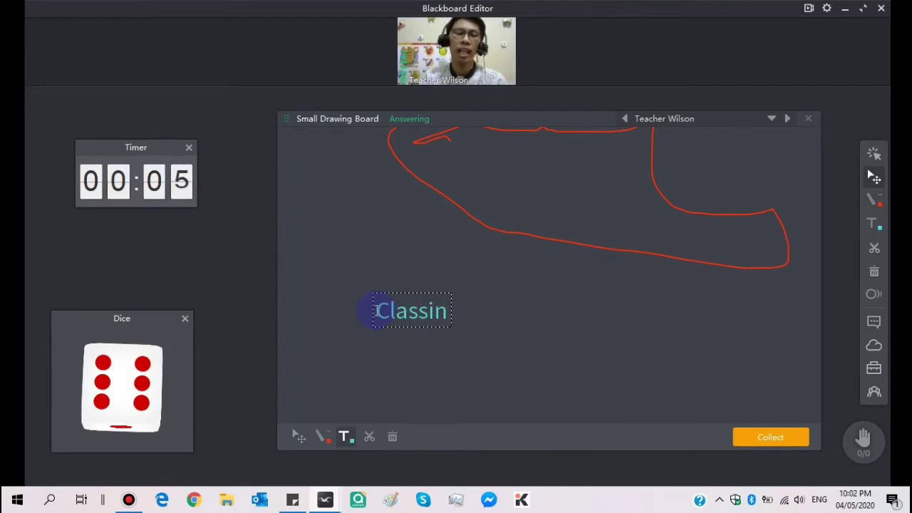
left_click(684, 226)
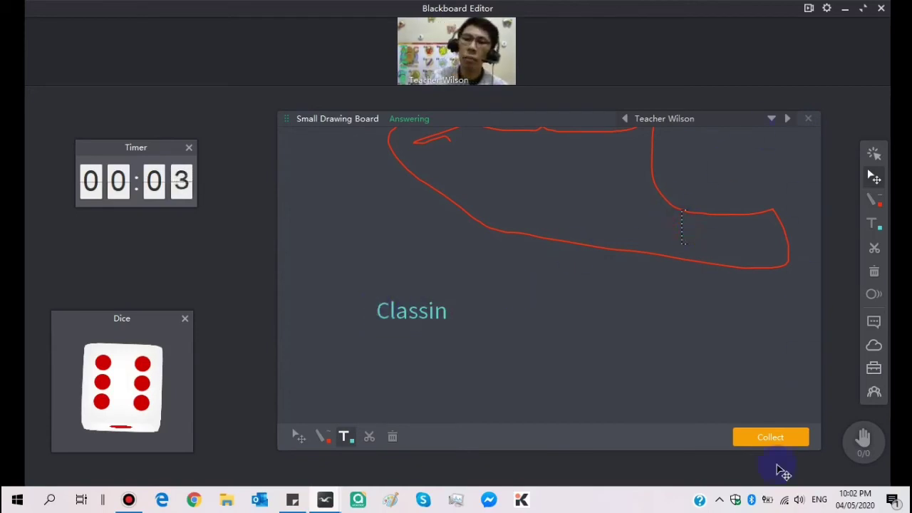
Collect the small drawing board and close it, confirming the closure
left_click(776, 442)
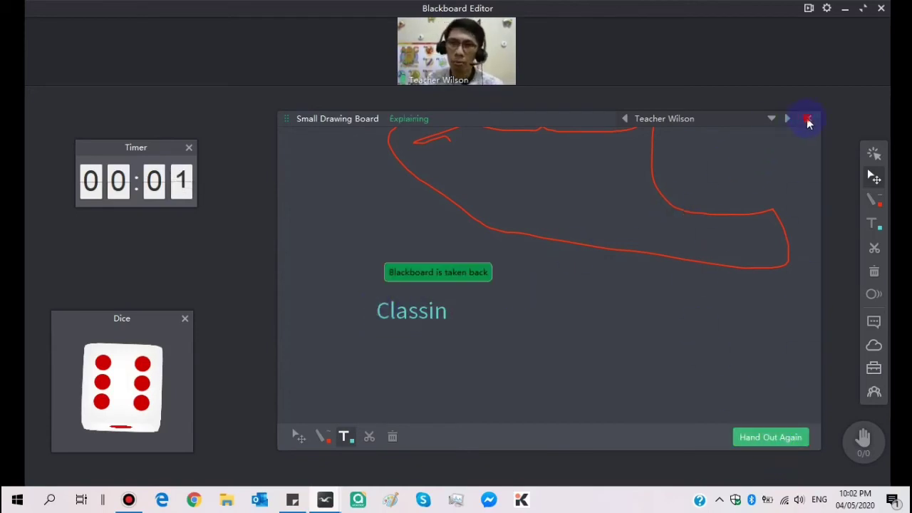
left_click(808, 121)
left_click(507, 266)
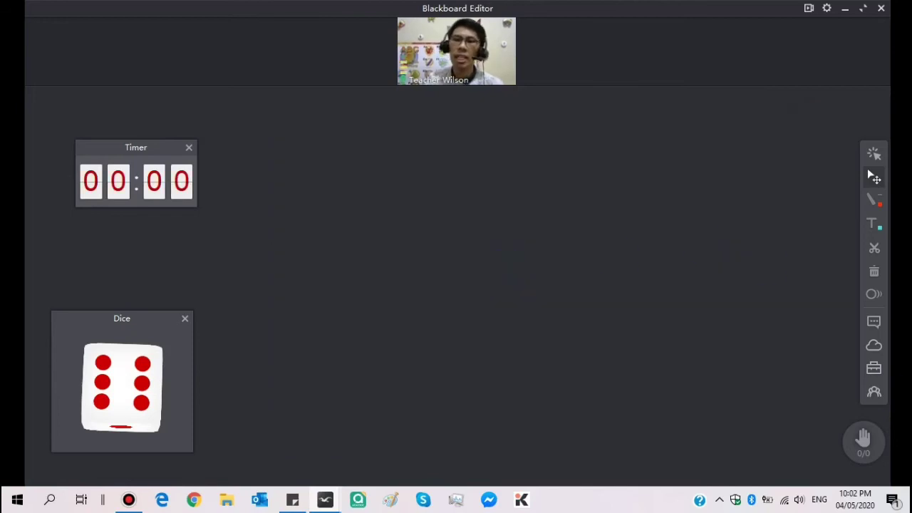
Close the finished timer and open a small blackboard of the Text type
left_click(188, 148)
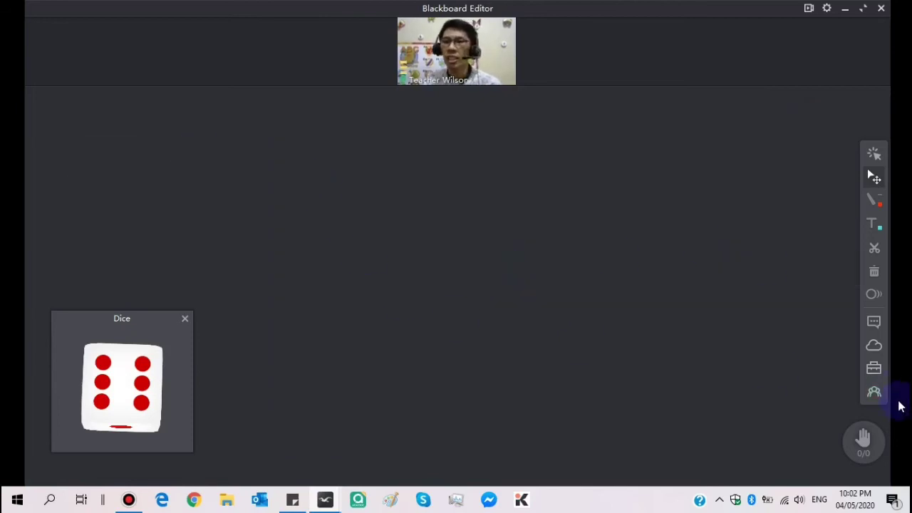
left_click(874, 367)
left_click(824, 348)
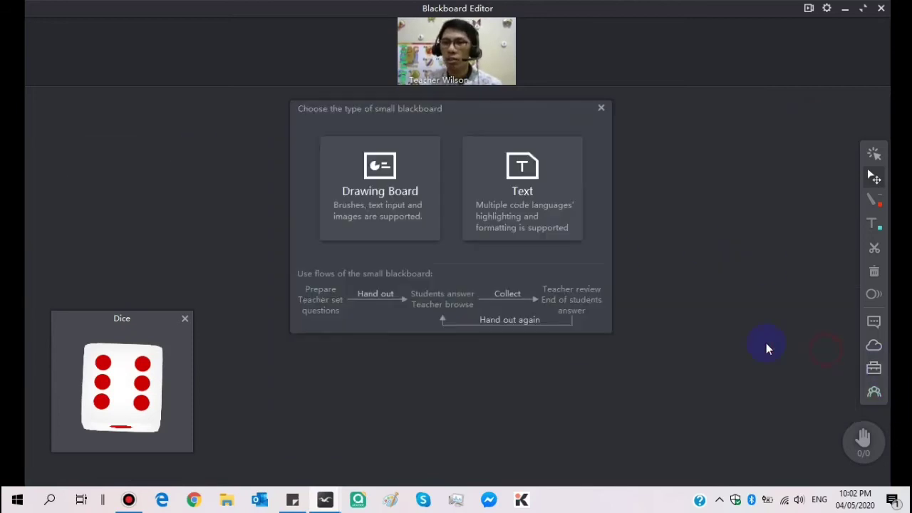
left_click(502, 187)
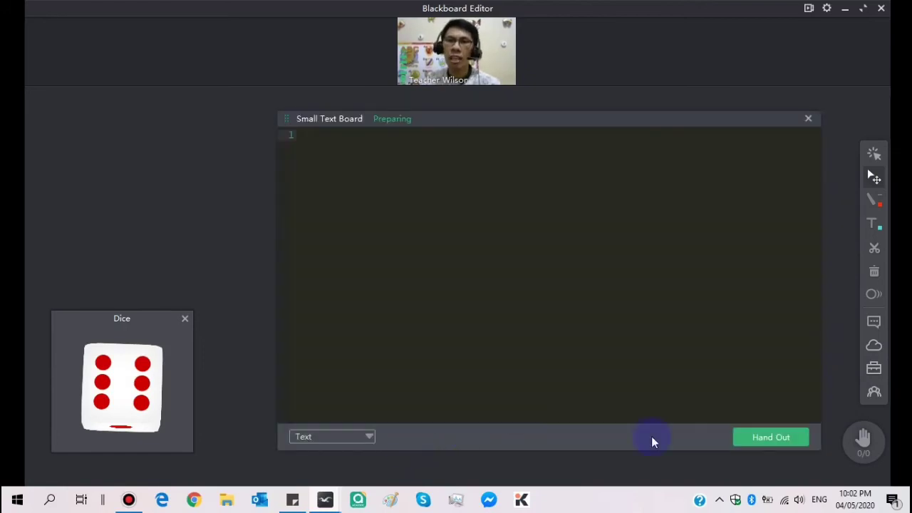
Hand out the small text board, write a four-line self-introduction on it, and show its participant list
left_click(762, 437)
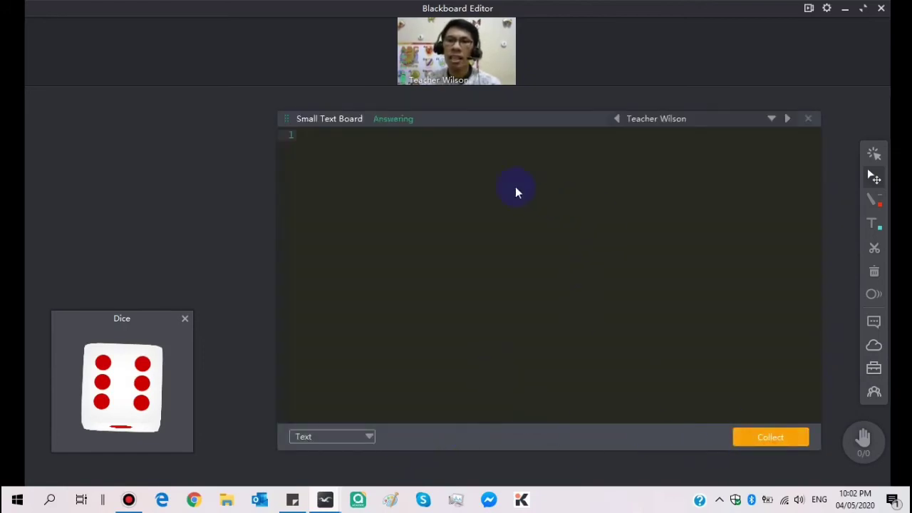
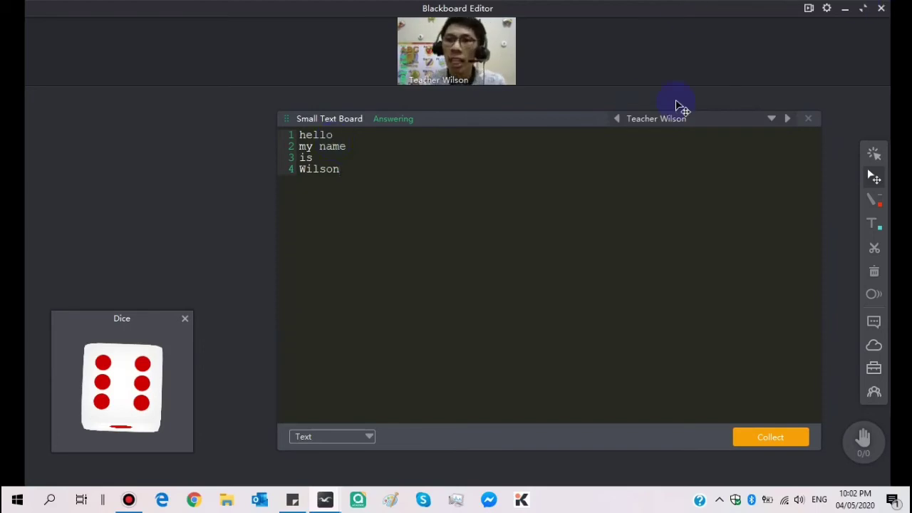
left_click(679, 118)
left_click(688, 157)
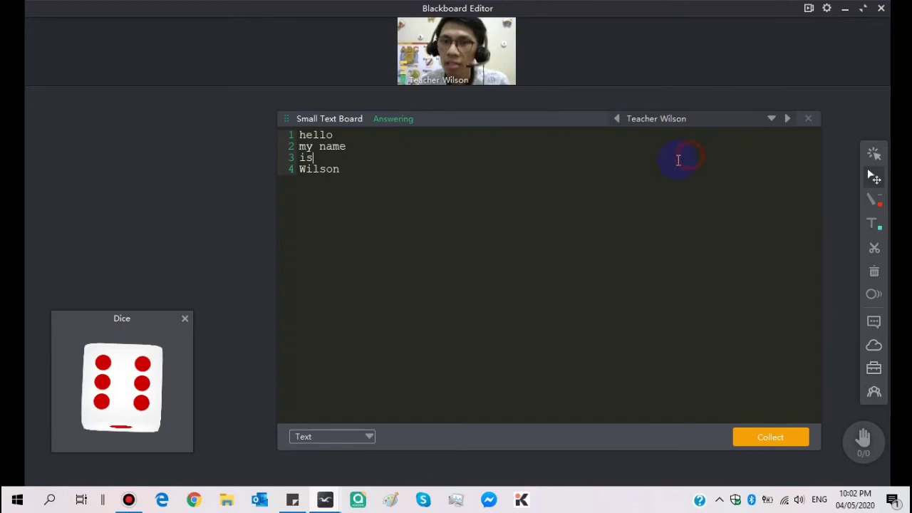
left_click(683, 118)
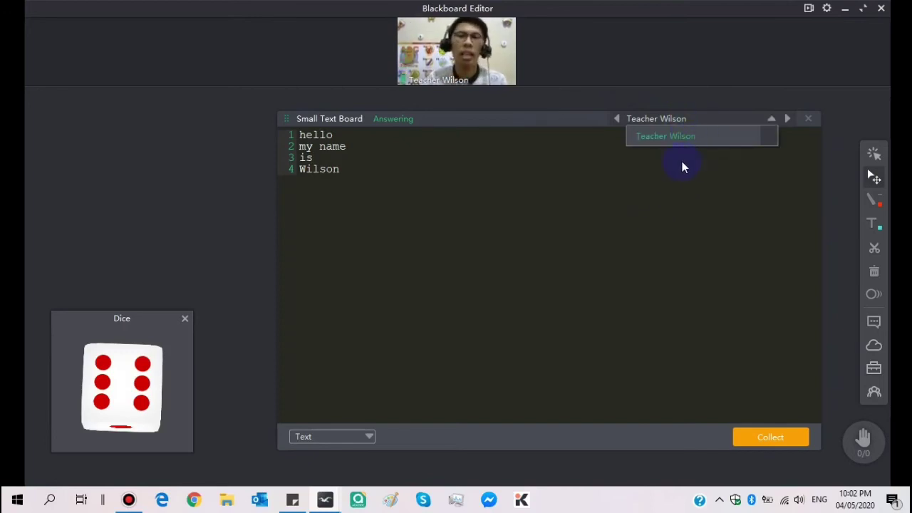
Erase everything below "hello" on the small text board and write "elephant" on the second line
left_click(469, 189)
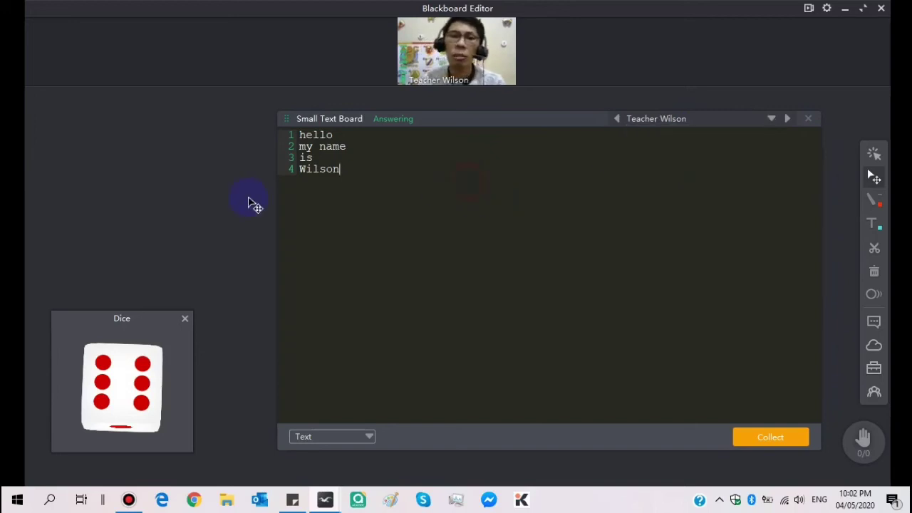
key("BackSpace")
key("BackSpace")
key("BackSpace")
key("BackSpace")
key("BackSpace")
key("BackSpace")
key("BackSpace")
key("BackSpace")
key("BackSpace")
key("BackSpace")
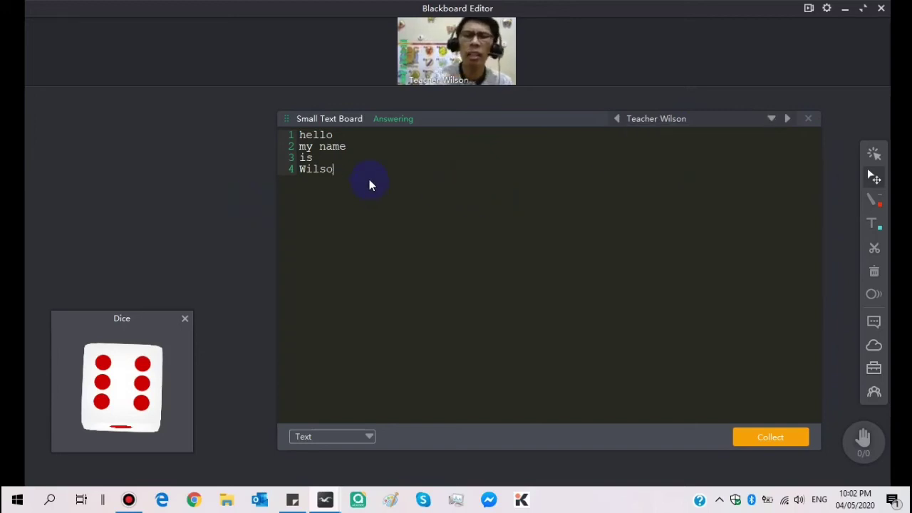
key("BackSpace")
key("BackSpace")
key("BackSpace")
key("BackSpace")
key("BackSpace")
key("BackSpace")
key("BackSpace")
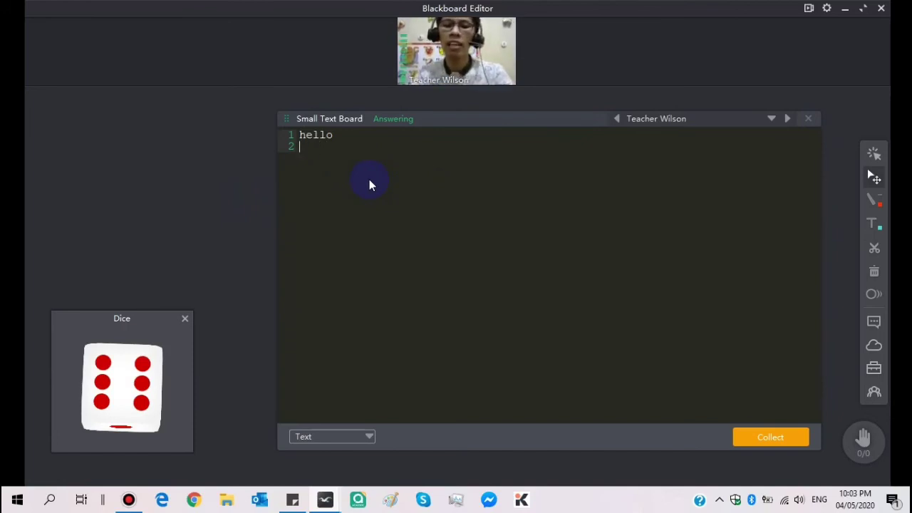
type("elp")
type("ephant")
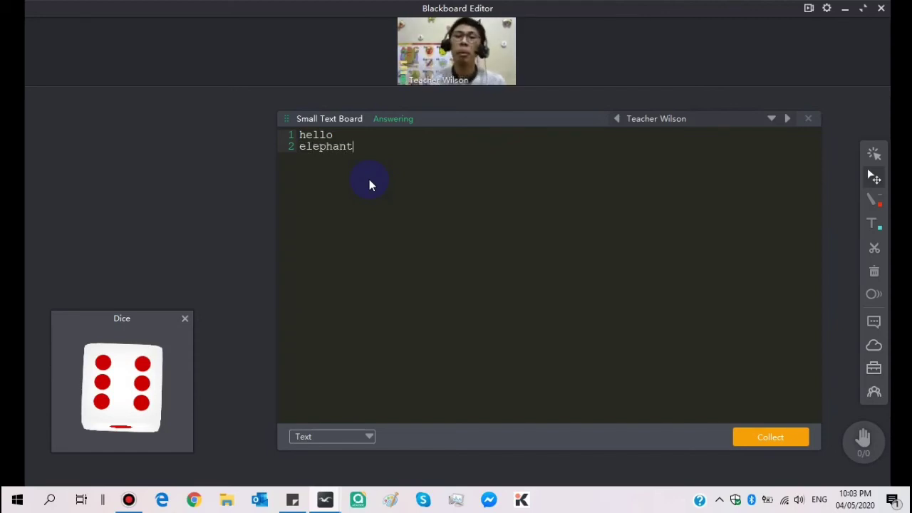
Collect the small text board and close it, confirming the closure
left_click(784, 442)
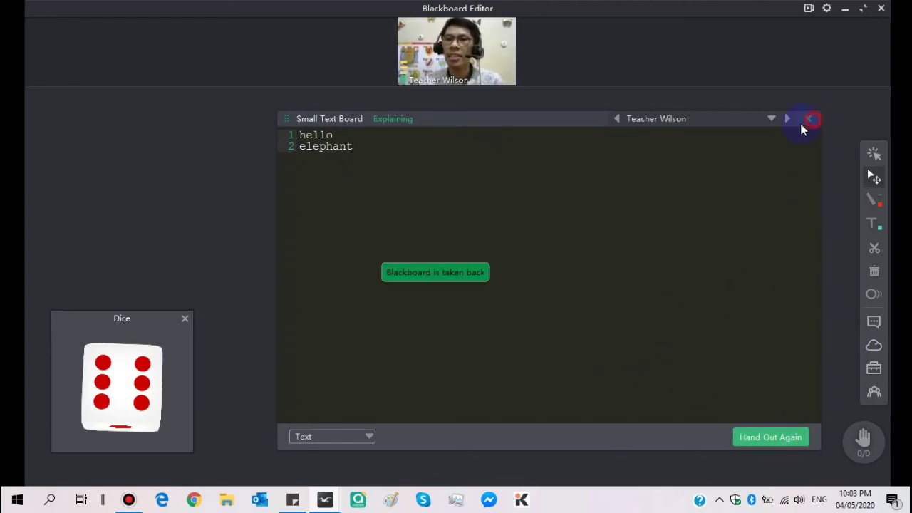
left_click(808, 119)
left_click(513, 266)
Open the quick-answer responder, start an answering round, and move its widget around the blackboard
left_click(873, 368)
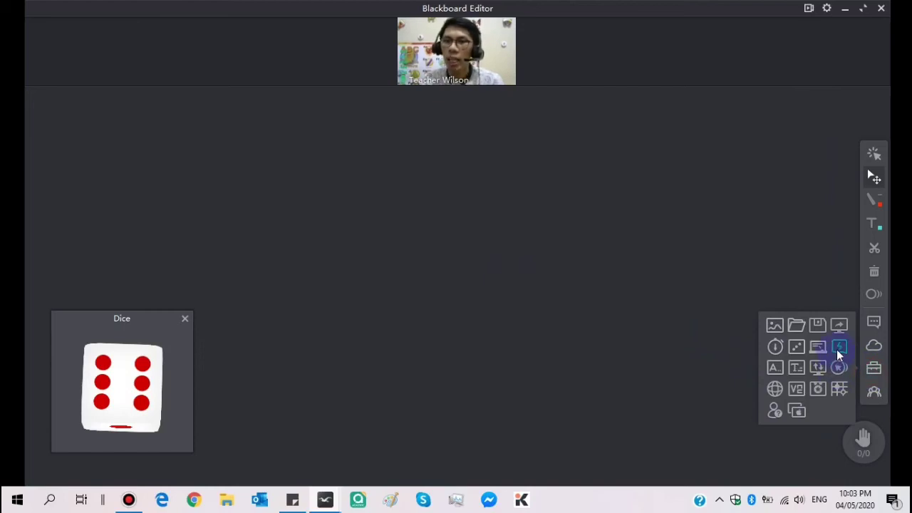
left_click(842, 355)
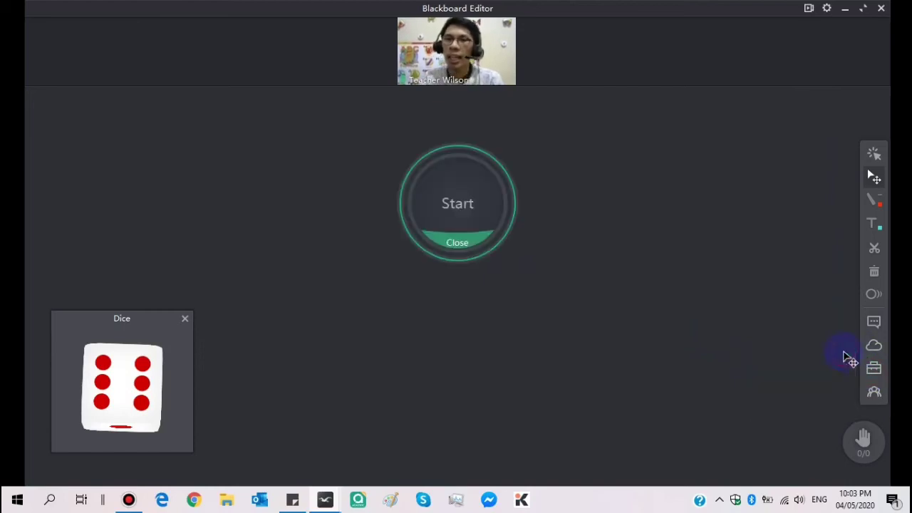
left_click(455, 214)
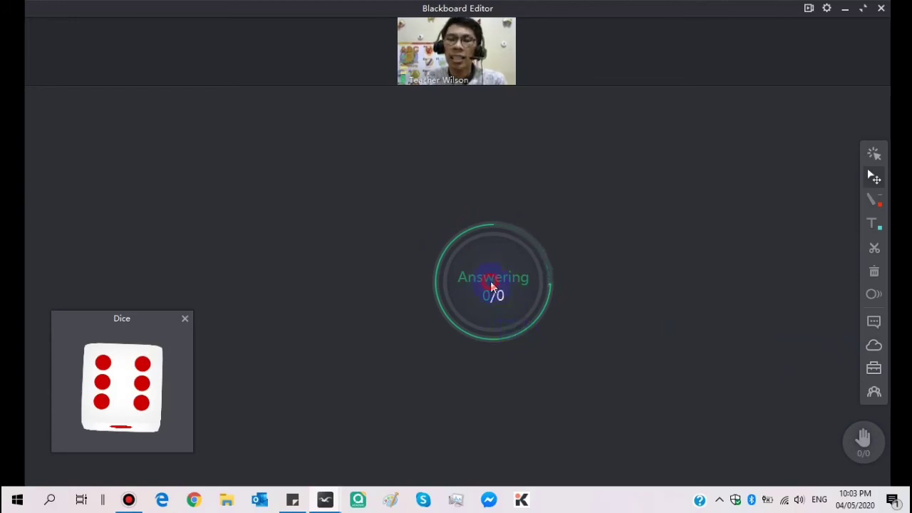
left_click_drag(511, 315, 495, 248)
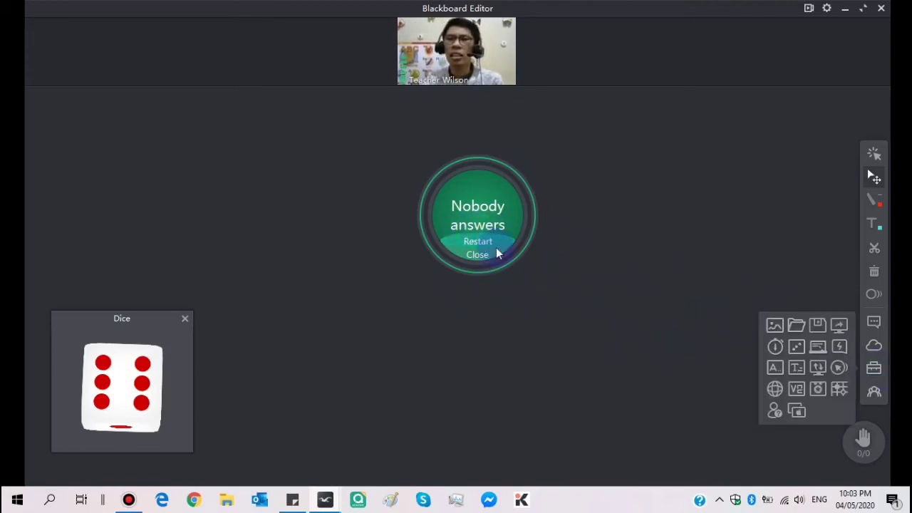
Move the responder lower on the blackboard, close it, and close the dice window as well
left_click_drag(491, 228, 480, 378)
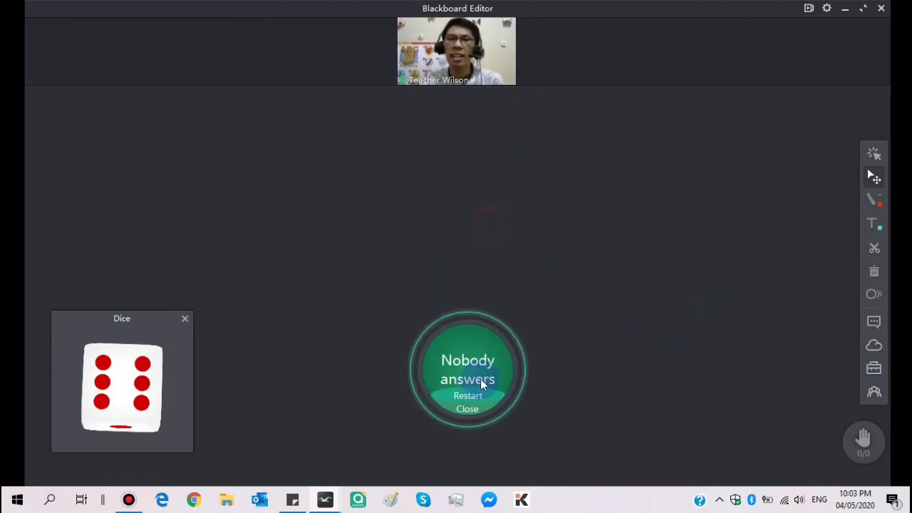
left_click(460, 411)
left_click(122, 388)
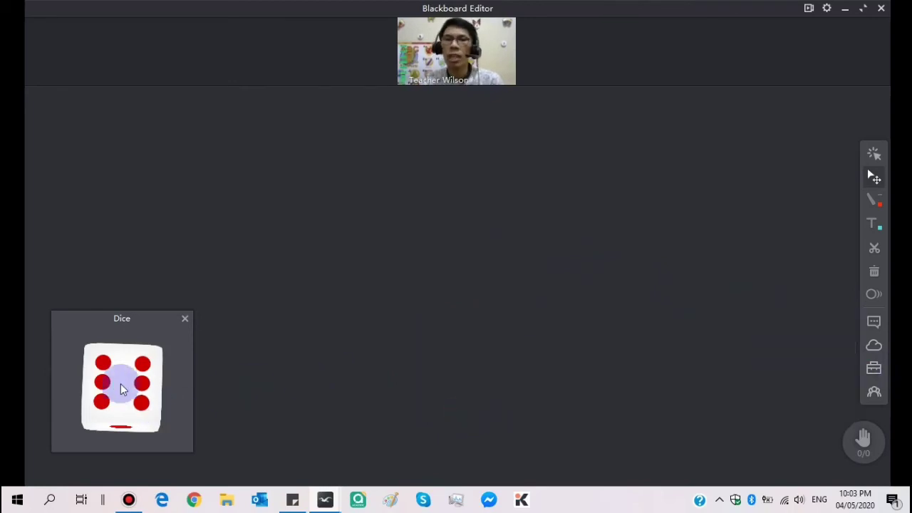
left_click(182, 322)
Open the answer Selector, move it slightly lower, and mark A as the correct answer
left_click(874, 368)
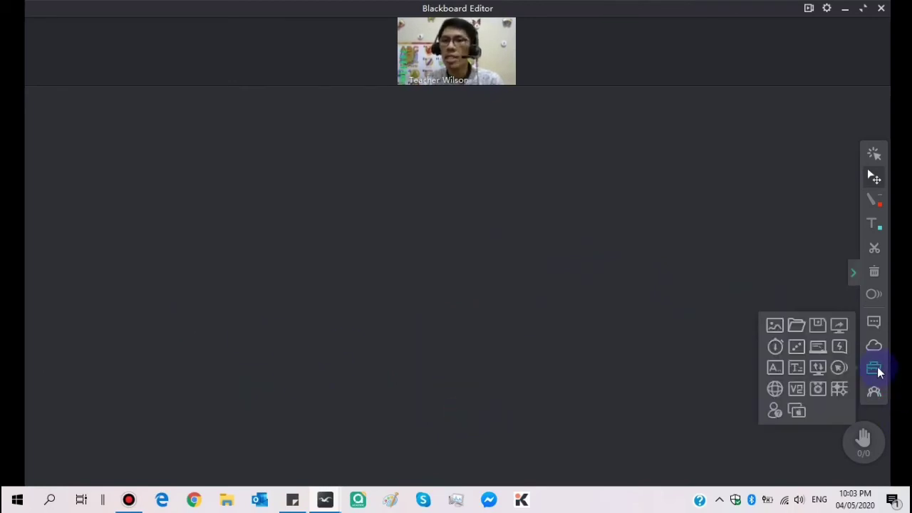
left_click(774, 369)
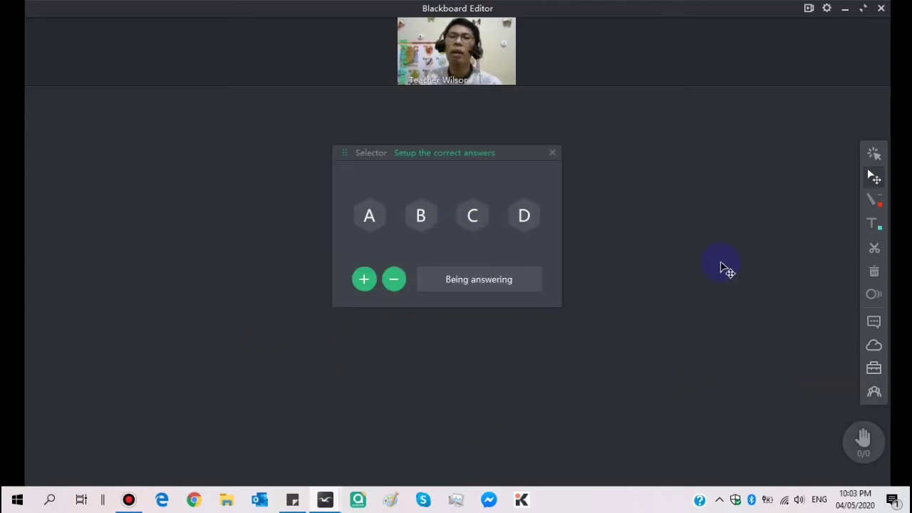
left_click_drag(468, 152, 474, 188)
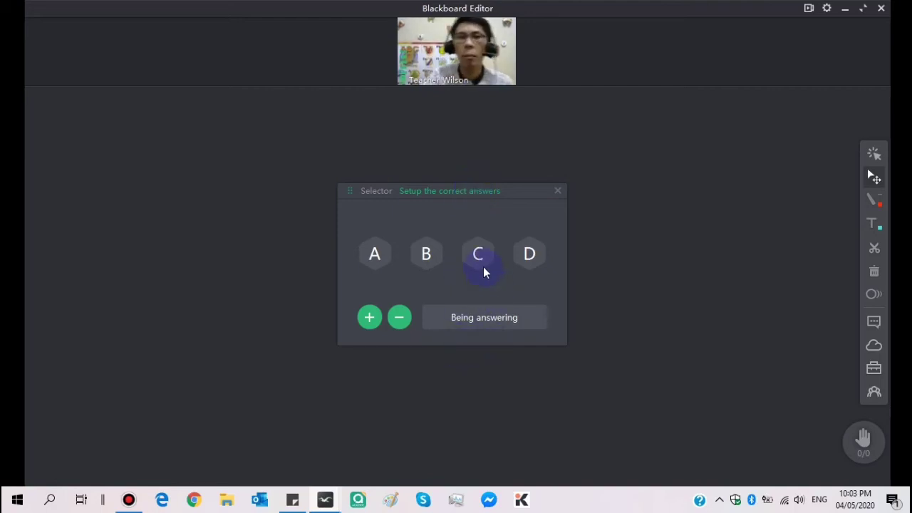
left_click(373, 258)
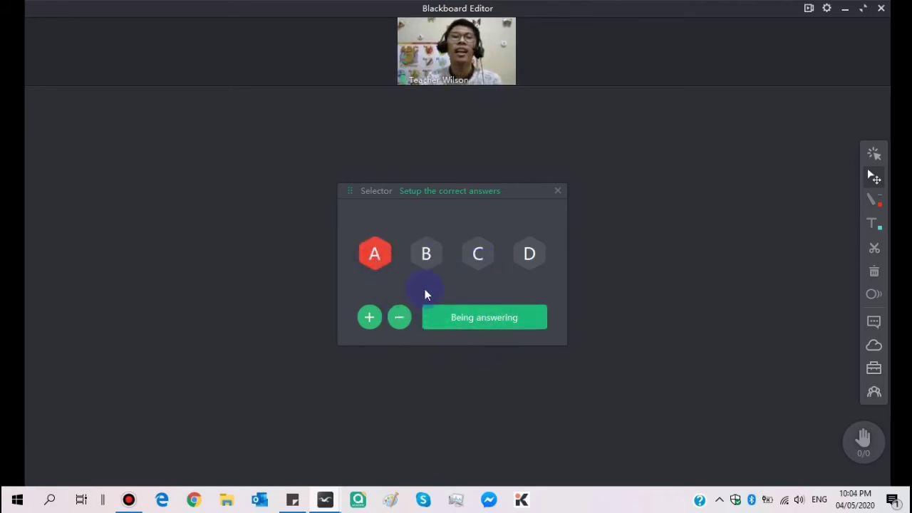
left_click(368, 250)
left_click(369, 248)
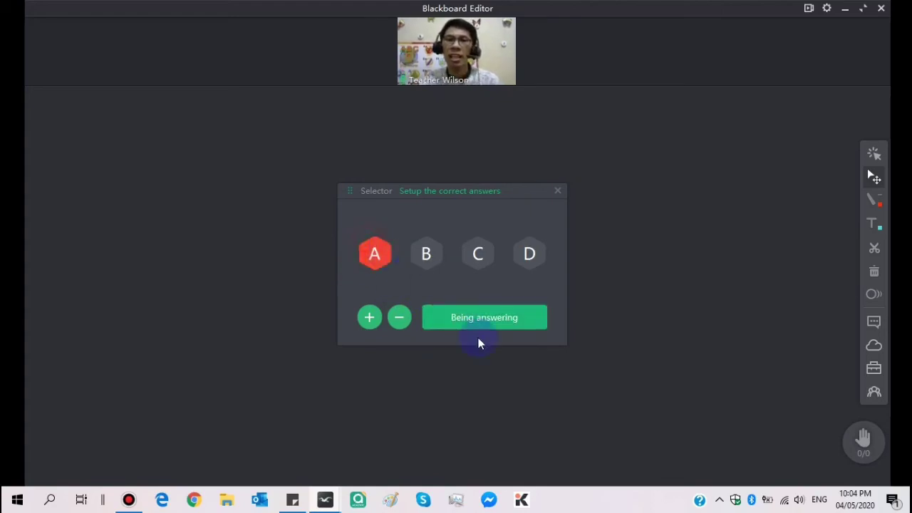
Run the Selector's answering round with its statistics moved fully into view, end the round, and close the Selector
left_click(490, 332)
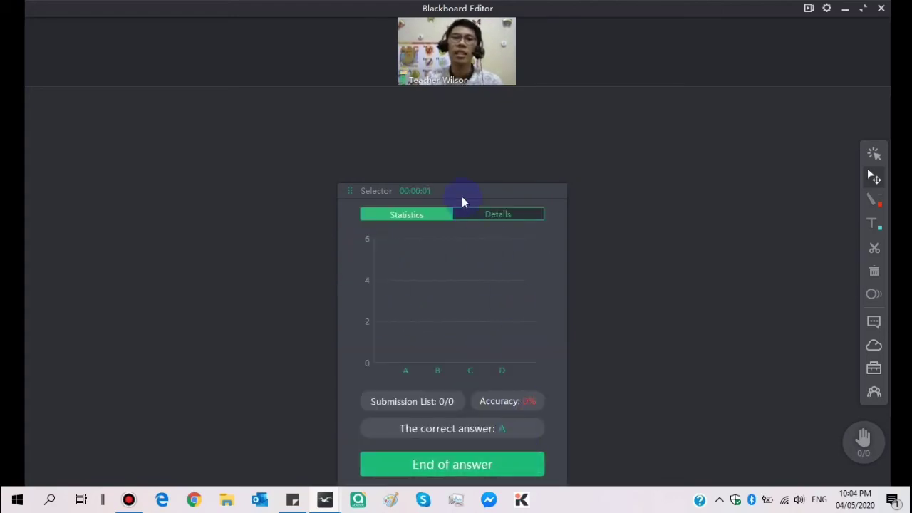
left_click_drag(464, 191, 481, 106)
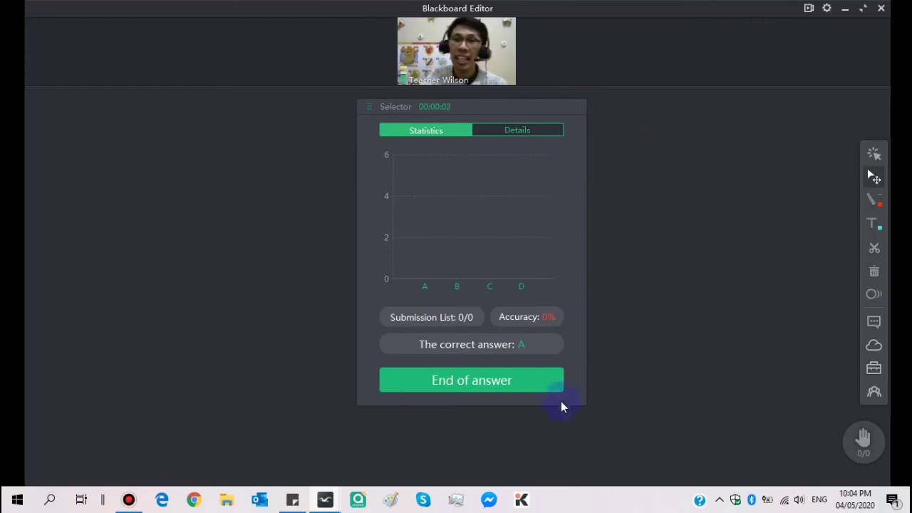
left_click(521, 386)
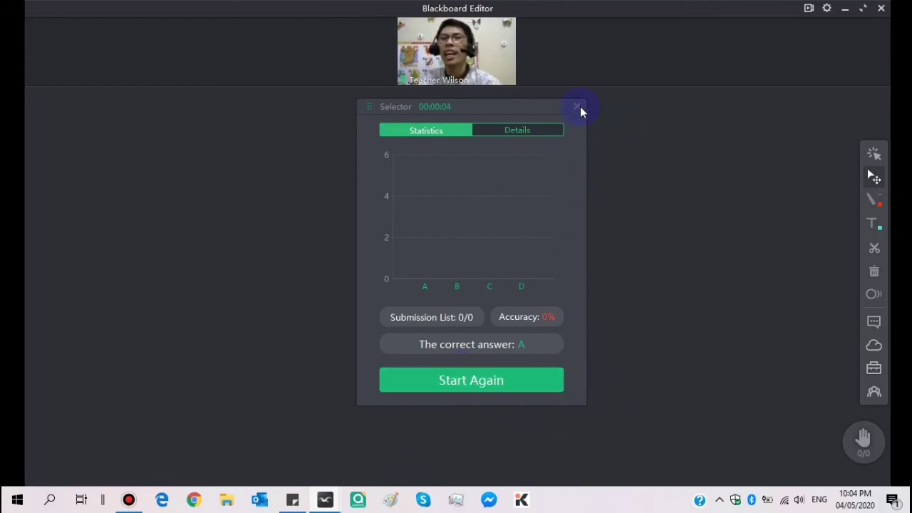
left_click(580, 107)
Open a new text collaboration document and move its window toward the middle of the blackboard
left_click(873, 366)
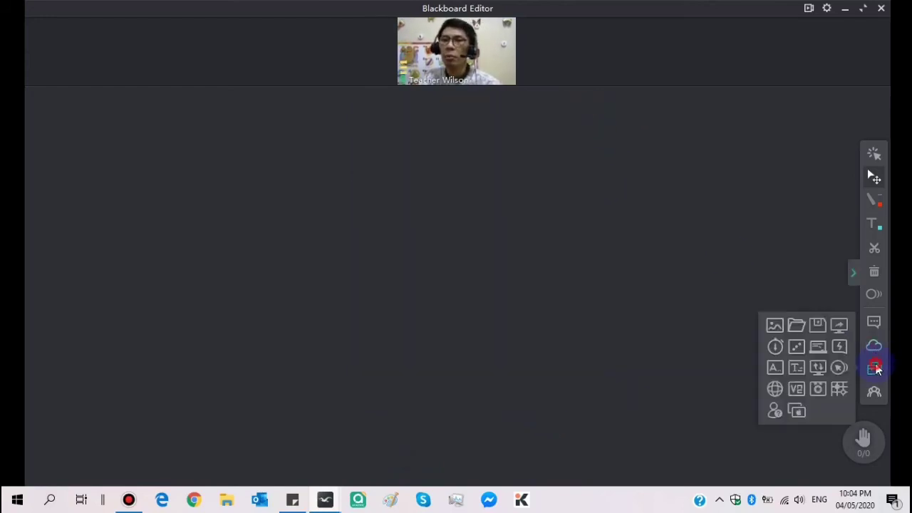
left_click(796, 369)
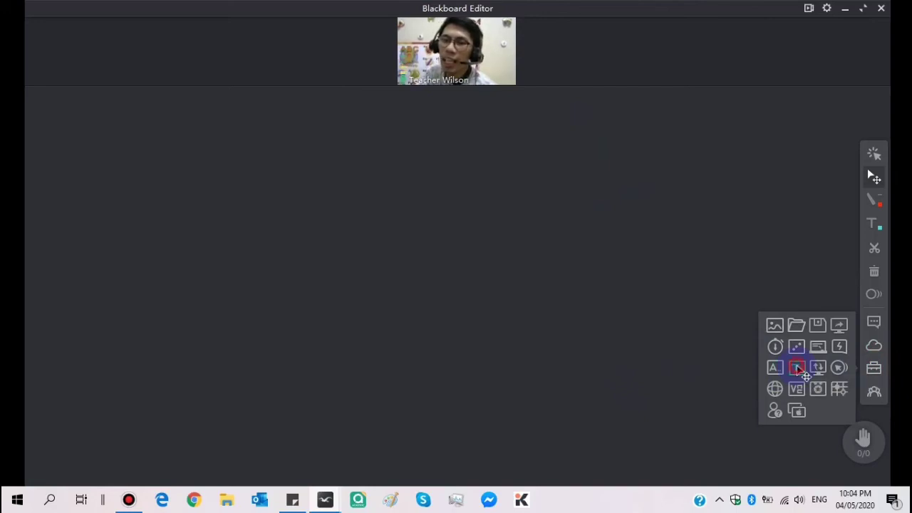
left_click_drag(320, 95, 397, 161)
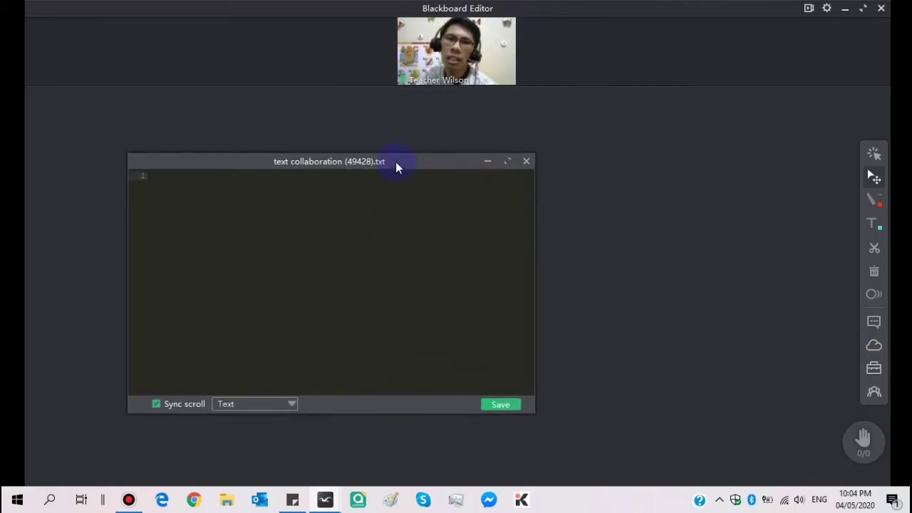
Fill the text collaboration document with five lines of random letters and clear all of the text
left_click(318, 177)
type("vgbagjla")
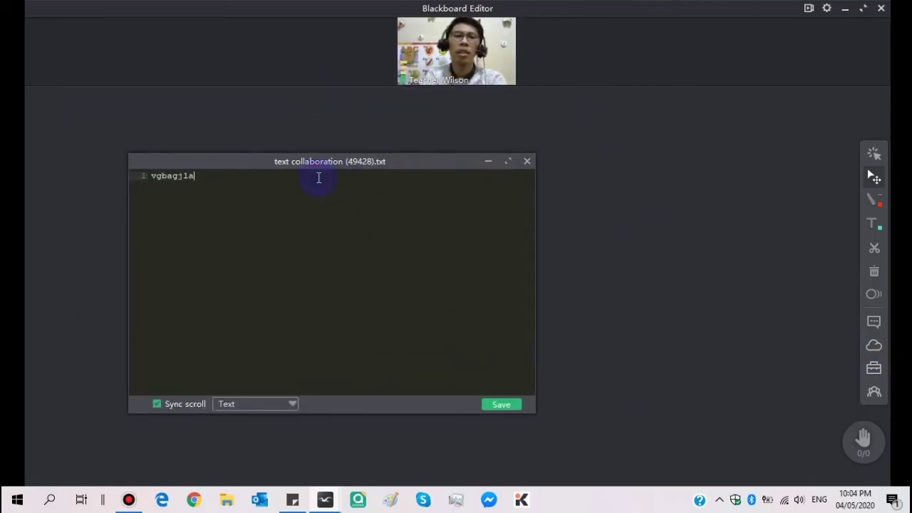
key("Return")
type("fbalejfbgar;g")
key("Return")
type("gkjbae;gkmag")
key("Return")
type("agljab;gka")
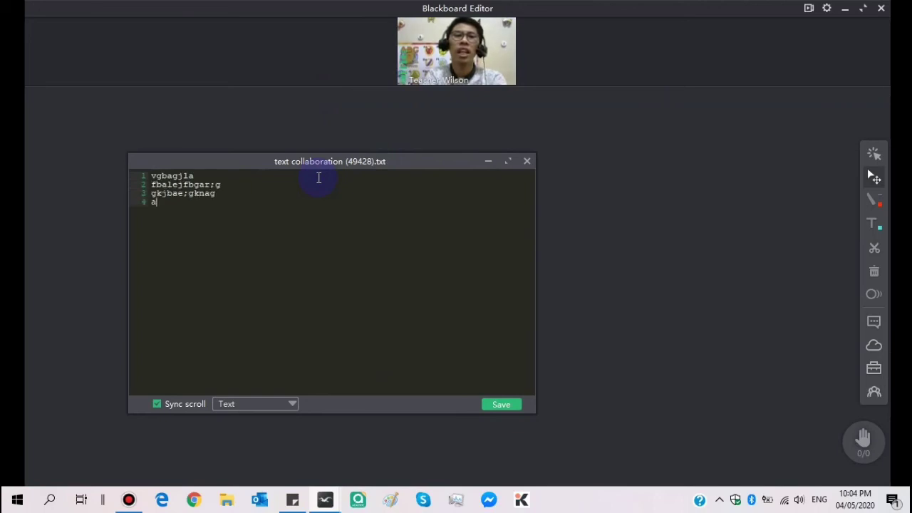
key("Return")
type("gajlgb;ak")
key("Return")
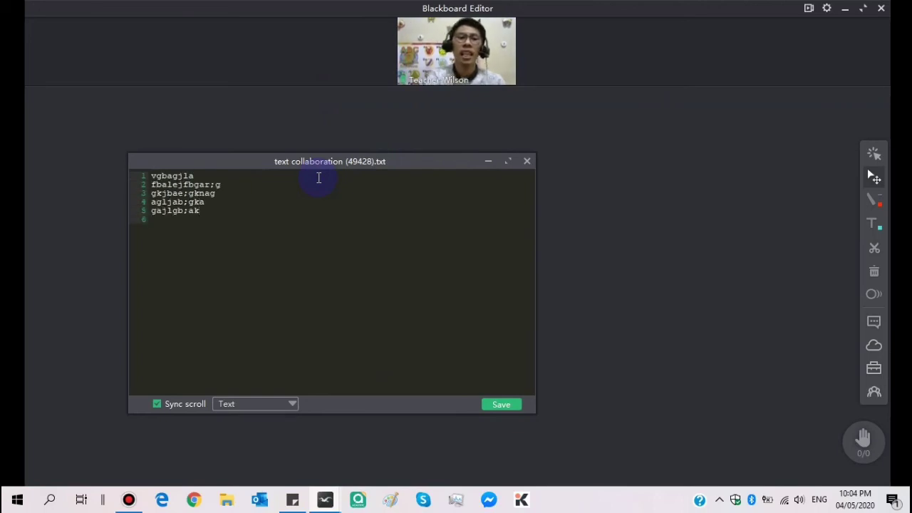
key("ctrl+a")
key("BackSpace")
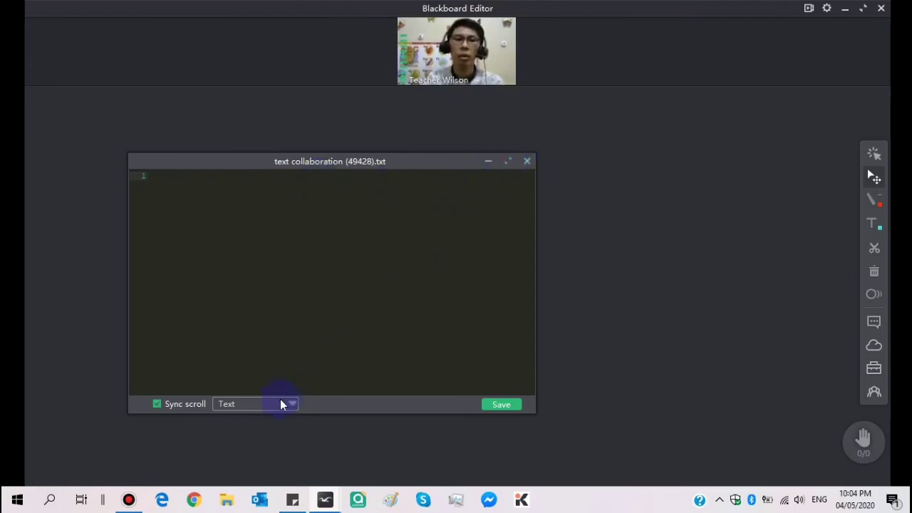
View the text collaboration document's language options, keep Text, and close the document
left_click(256, 407)
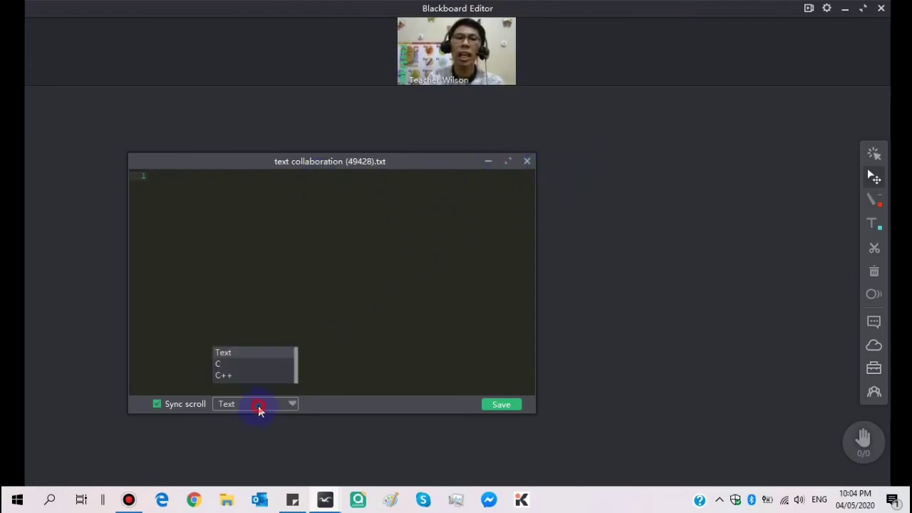
left_click(400, 296)
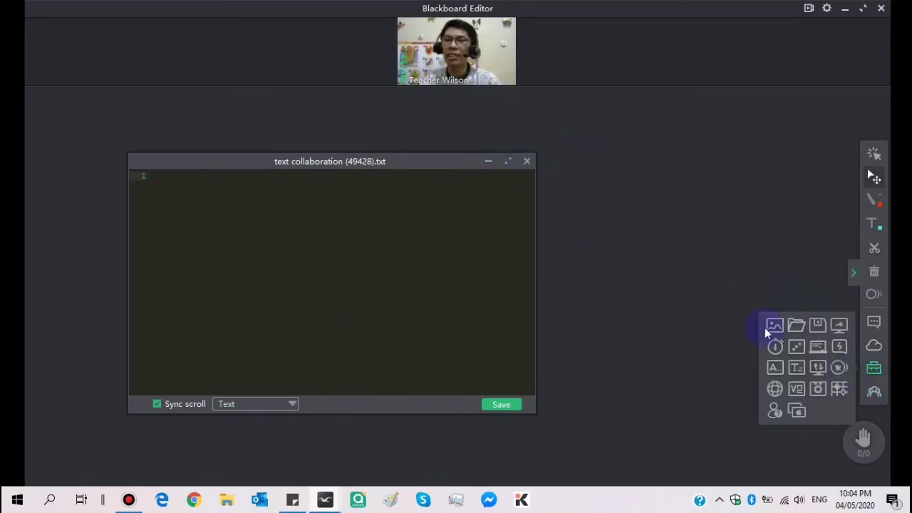
left_click(526, 163)
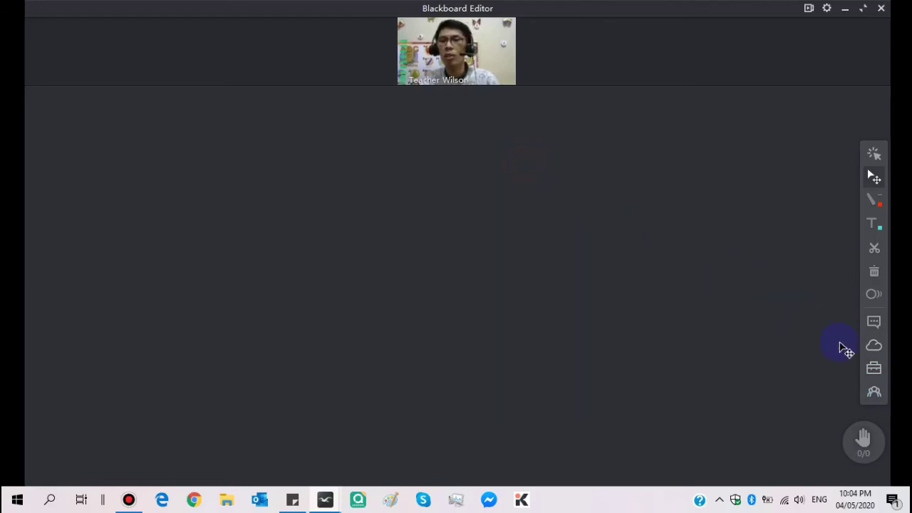
mouse_move(874, 368)
left_click(836, 352)
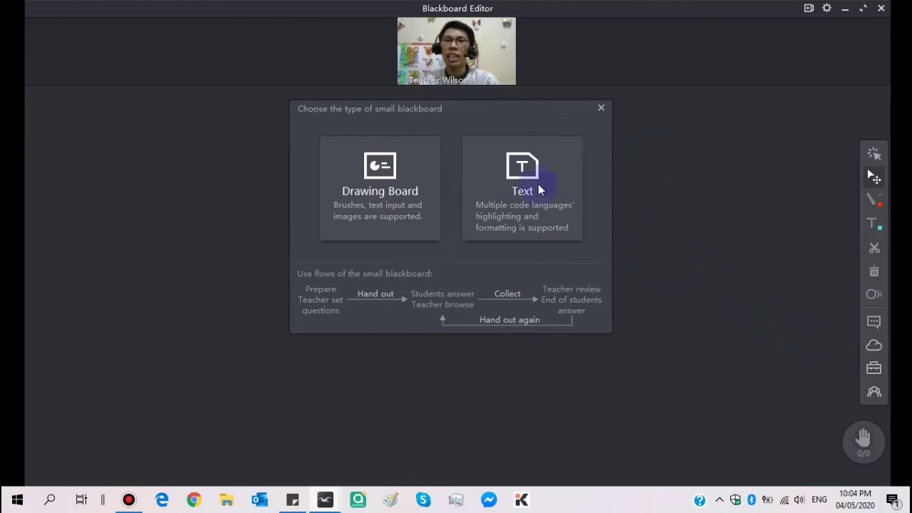
left_click(601, 109)
View the Teacher and All students options for multi-directional screen sharing, shift the dialog slightly, and close it
mouse_move(873, 368)
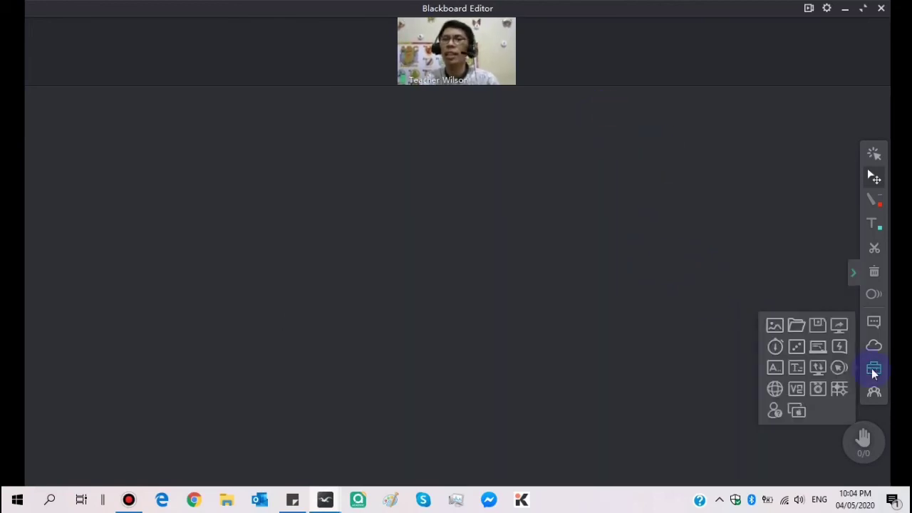
left_click(817, 368)
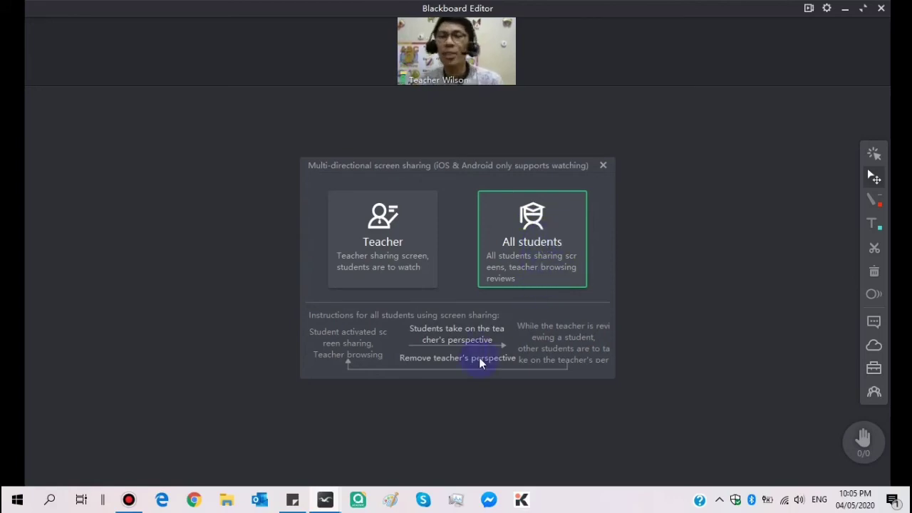
left_click(602, 166)
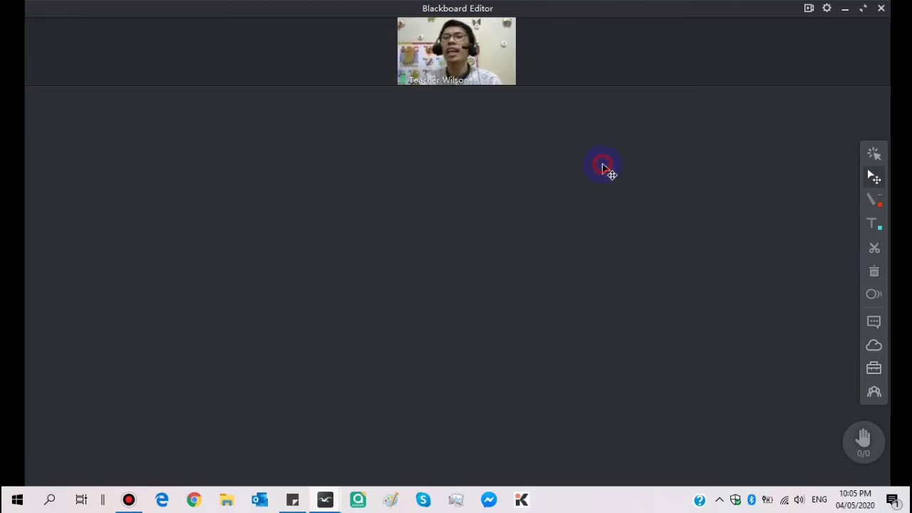
left_click(874, 367)
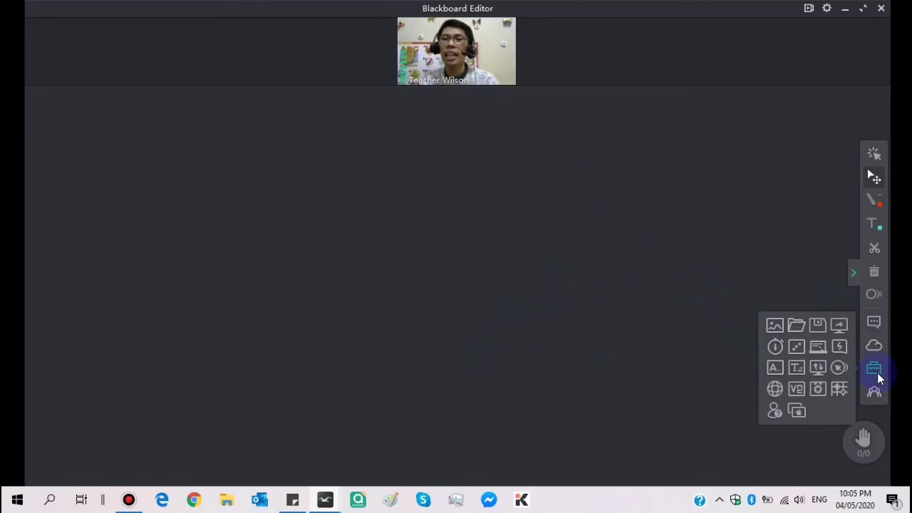
left_click(815, 368)
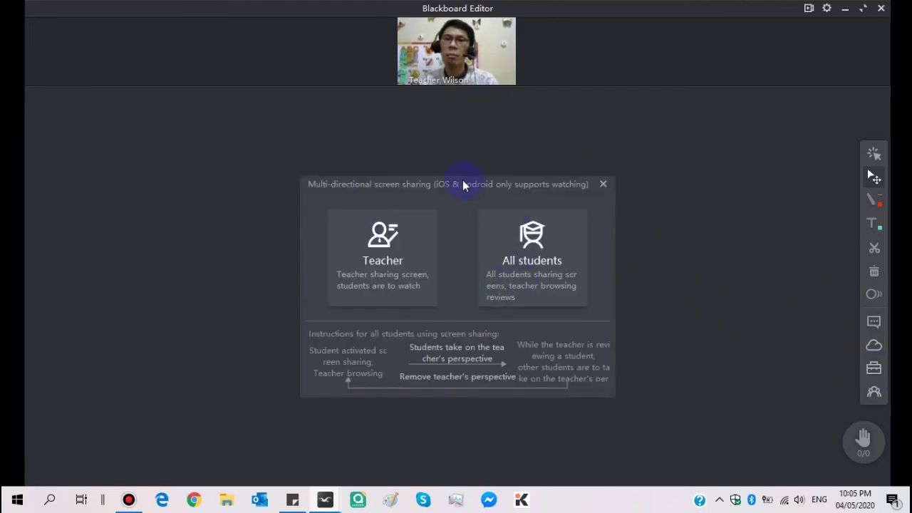
left_click_drag(462, 182, 480, 170)
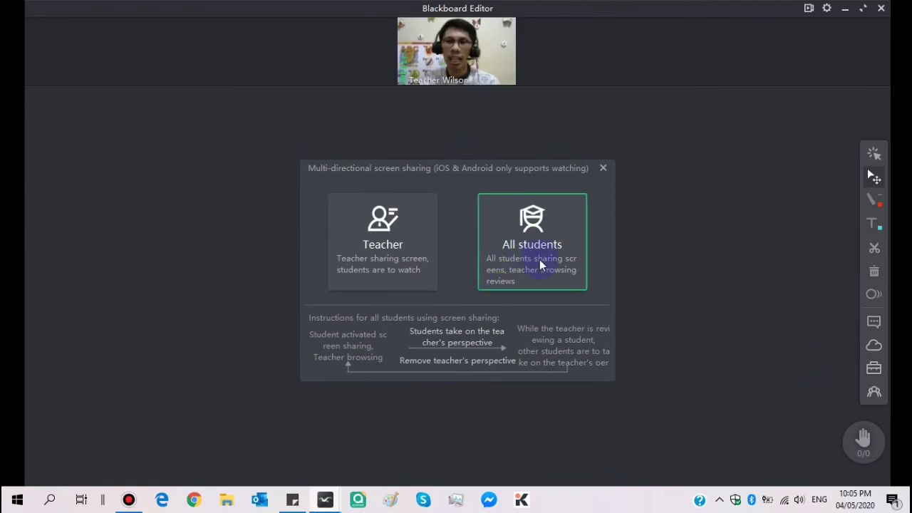
left_click(602, 169)
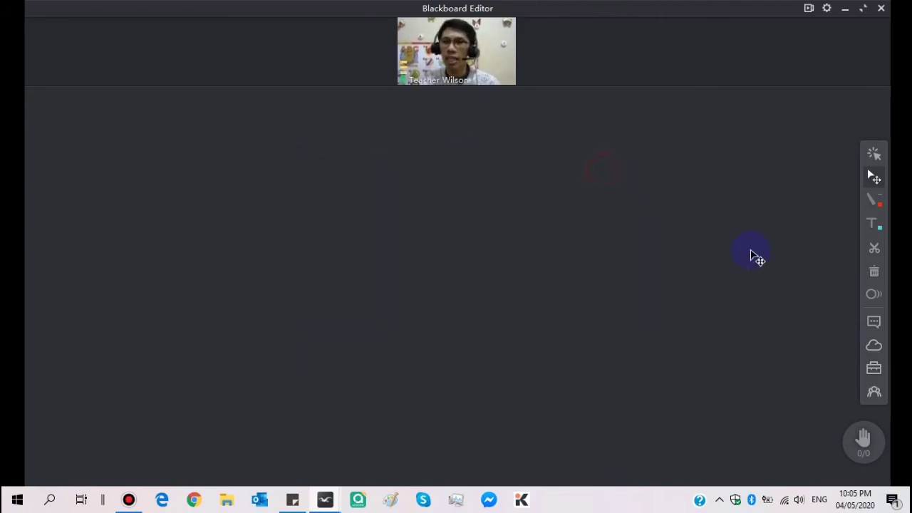
Turn on the Marker and move its red dot around the upper part of the blackboard
left_click(870, 376)
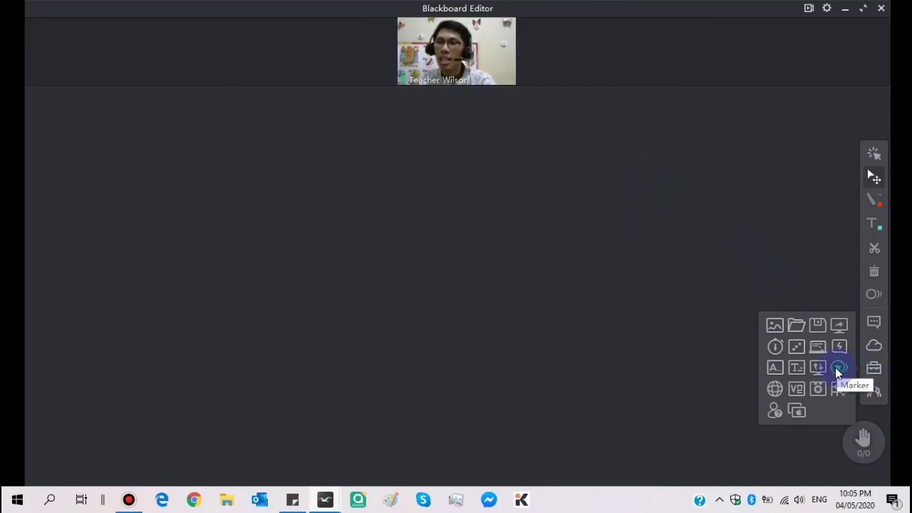
left_click(838, 372)
mouse_move(425, 272)
left_mouse_down()
mouse_move(470, 348)
mouse_move(488, 359)
left_mouse_up()
left_click_drag(458, 286, 604, 255)
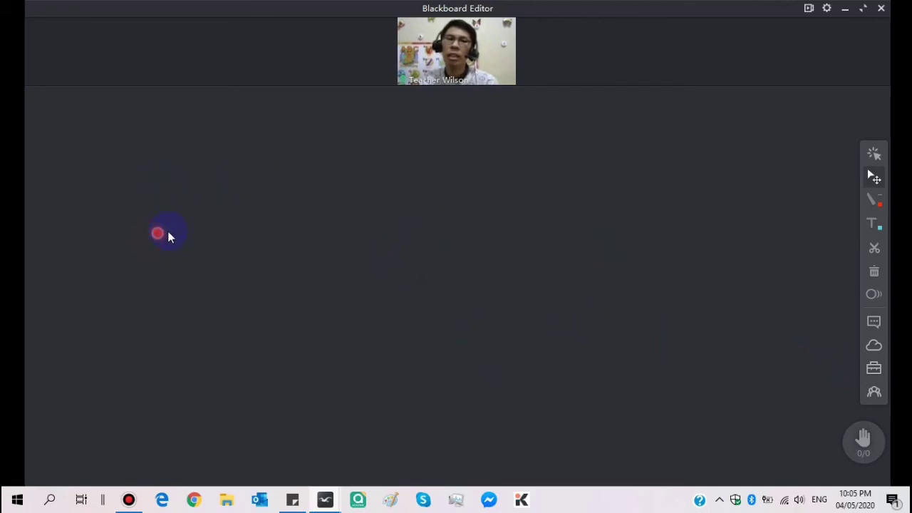
left_click_drag(158, 234, 204, 177)
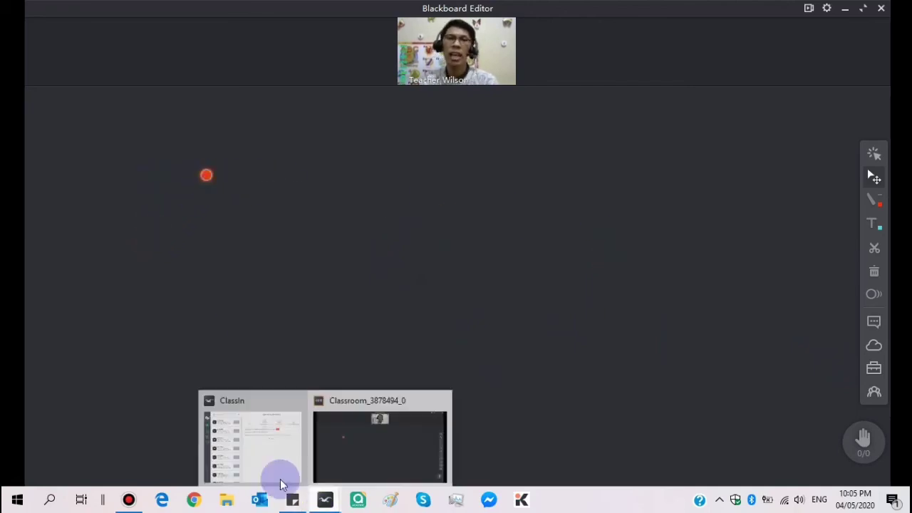
left_click_drag(214, 177, 249, 143)
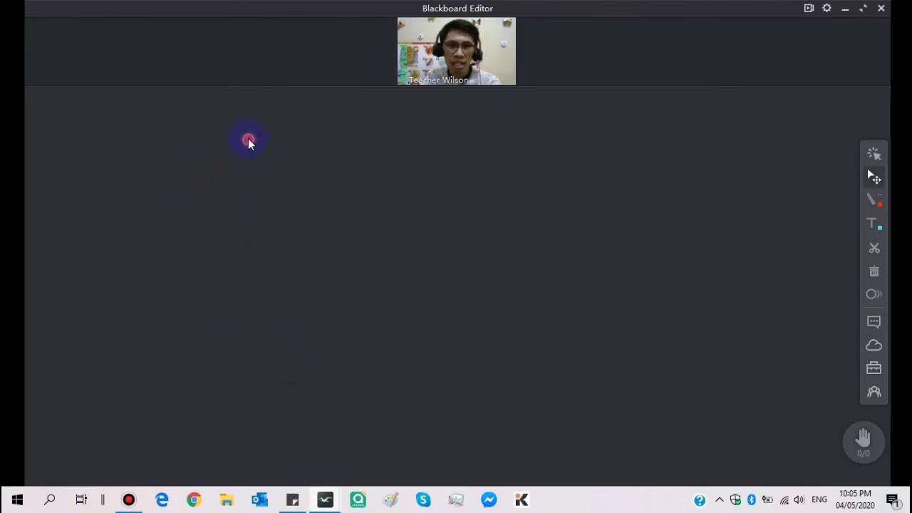
Turn the Marker off and on again, and reposition its red dot on the blackboard
left_click(875, 367)
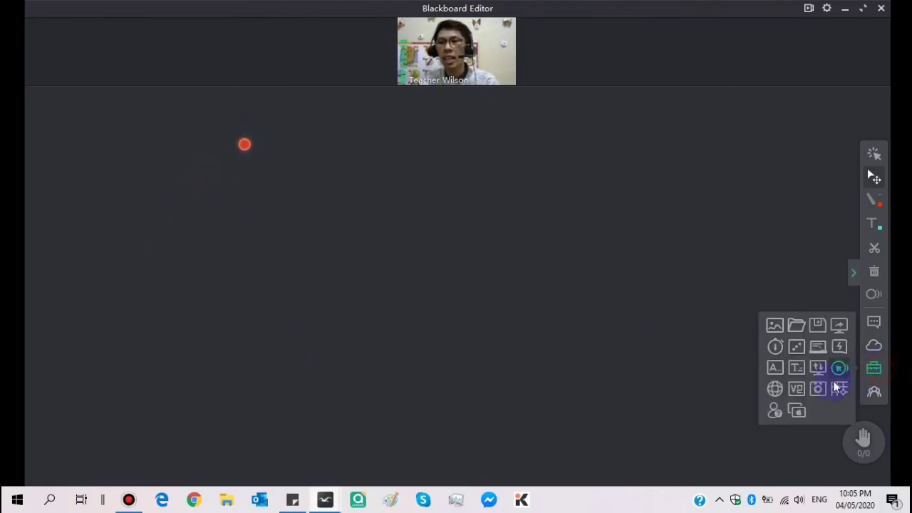
left_click(838, 369)
left_click(874, 367)
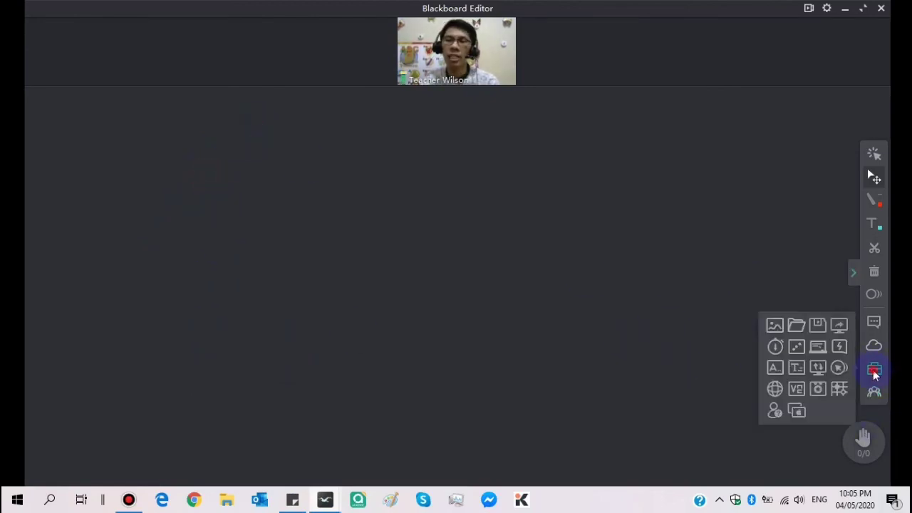
left_click(841, 369)
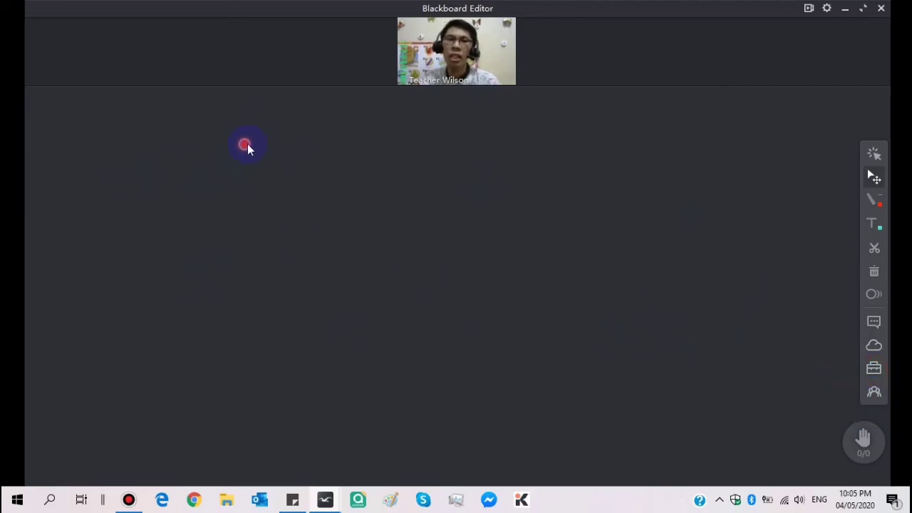
left_click(636, 188)
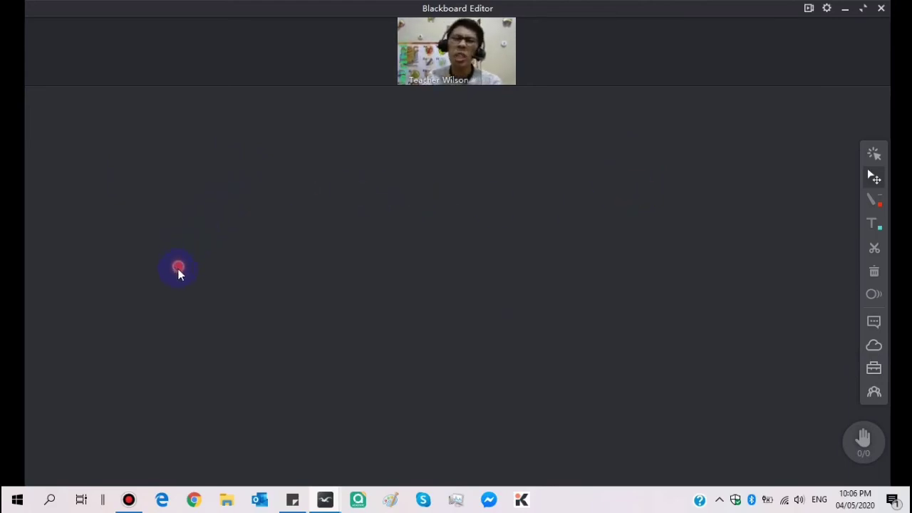
left_click(211, 265)
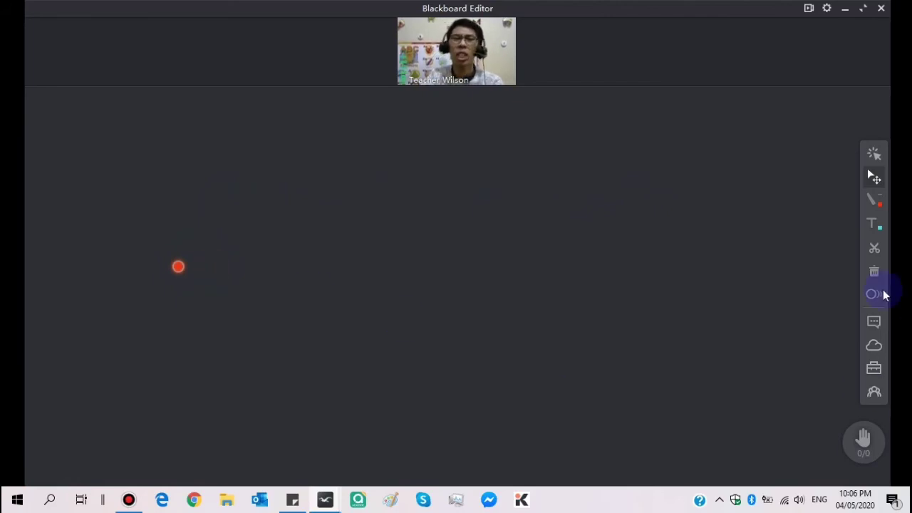
Draw five red rectangles of different sizes across the blackboard with the pen's rectangle shape and delete them all
left_click(874, 199)
left_click(841, 169)
left_click_drag(348, 141, 437, 174)
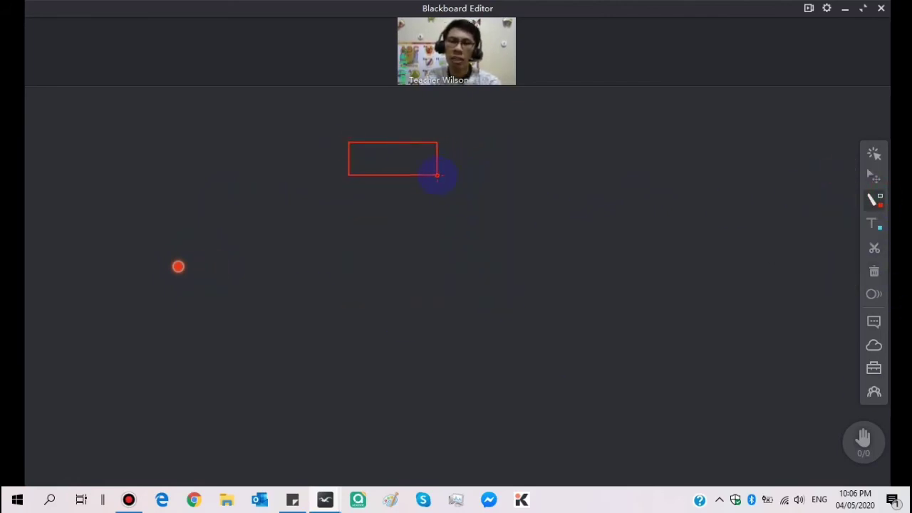
left_click_drag(508, 180, 794, 224)
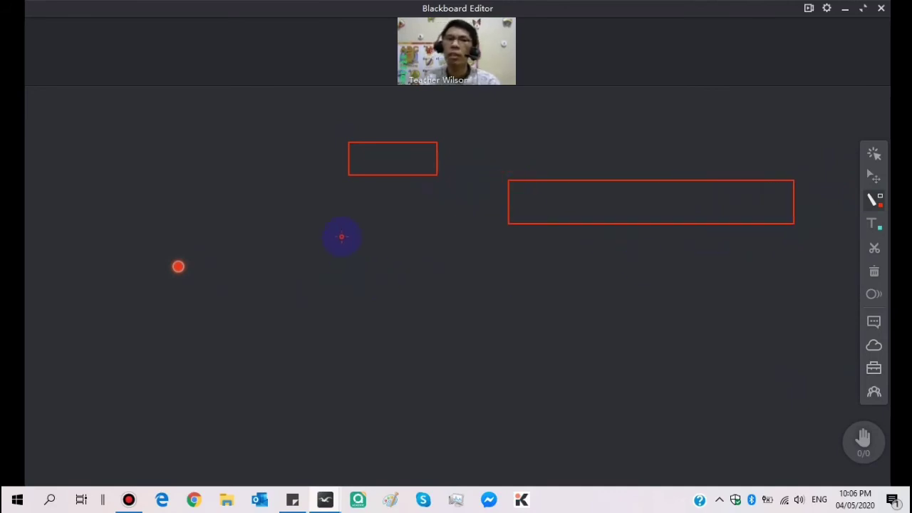
mouse_move(342, 237)
left_mouse_down()
mouse_move(358, 264)
mouse_move(410, 276)
left_mouse_up()
mouse_move(456, 281)
left_mouse_down()
mouse_move(456, 305)
mouse_move(513, 338)
mouse_move(525, 329)
left_mouse_up()
mouse_move(594, 305)
left_mouse_down()
mouse_move(619, 333)
mouse_move(634, 335)
left_mouse_up()
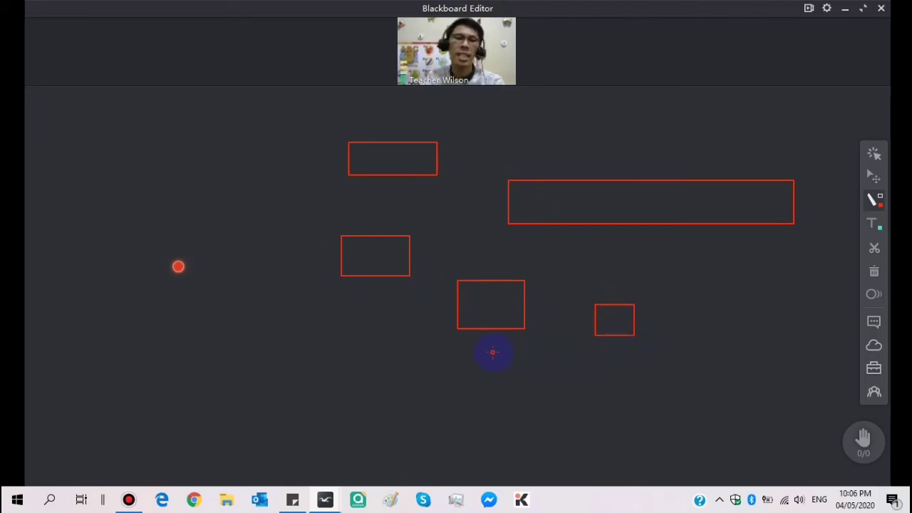
key("ctrl+a")
key("Delete")
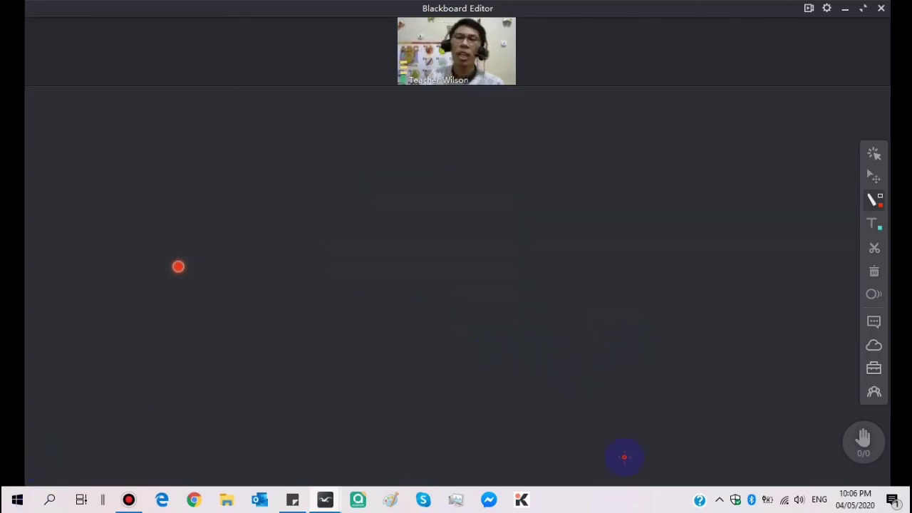
Turn off the Marker to remove its red dot from the blackboard
left_click(872, 374)
mouse_move(869, 369)
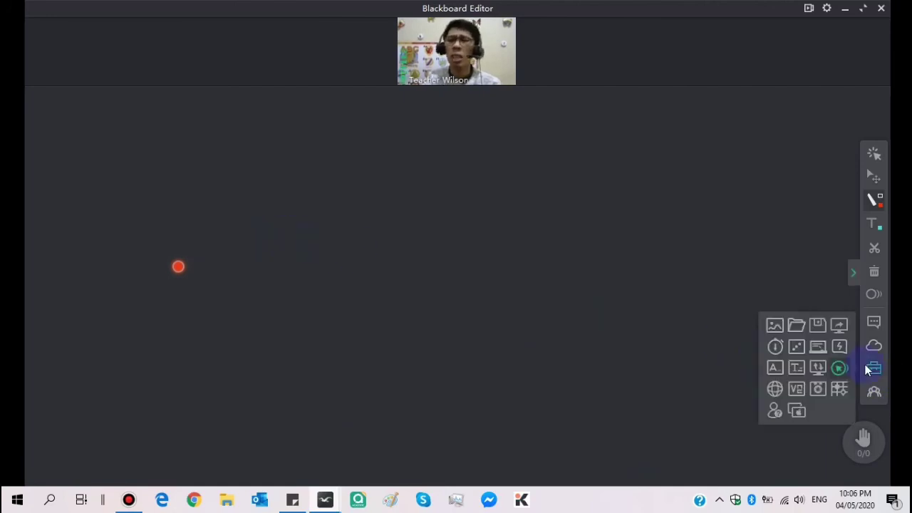
left_click(842, 370)
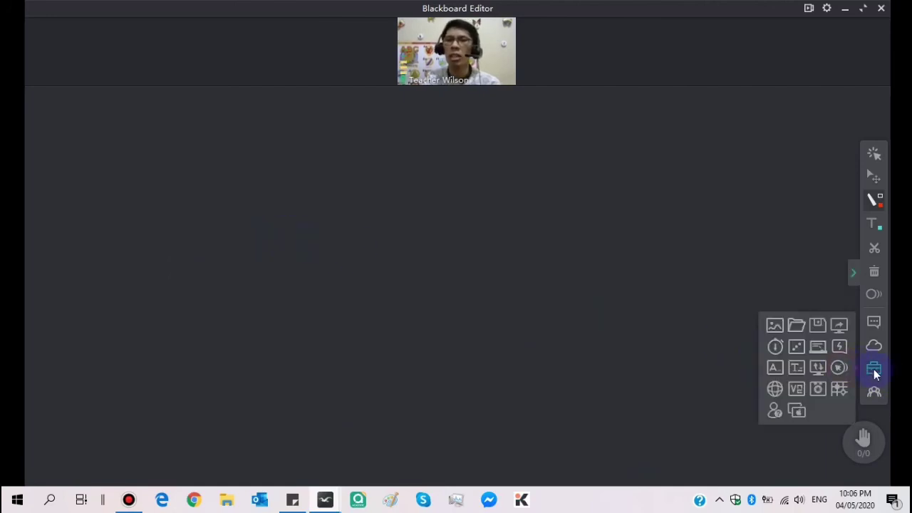
Open the web browser window on the blackboard, move it toward the middle, and close it
left_click(774, 389)
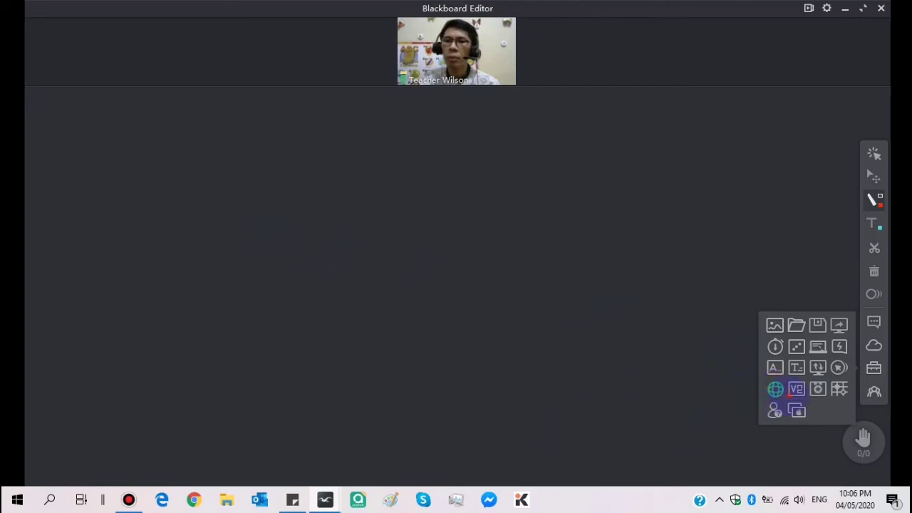
left_click_drag(371, 95, 460, 147)
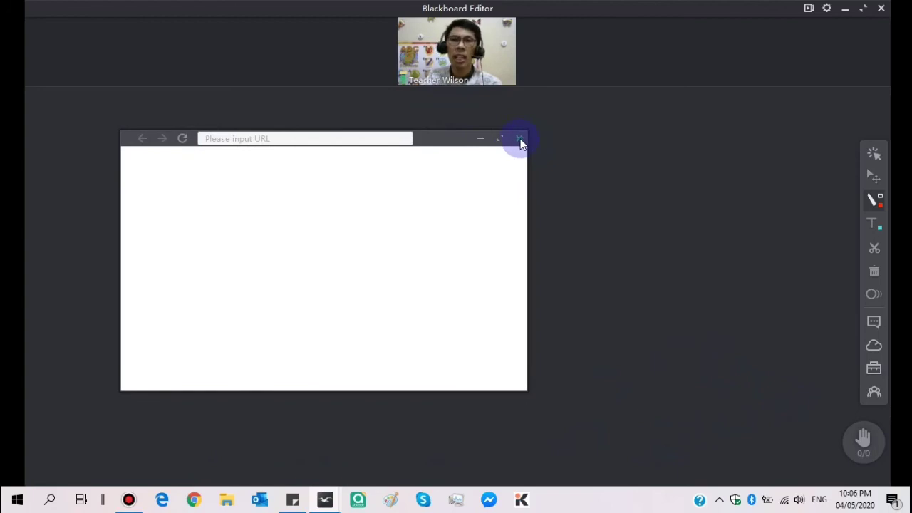
left_click(521, 140)
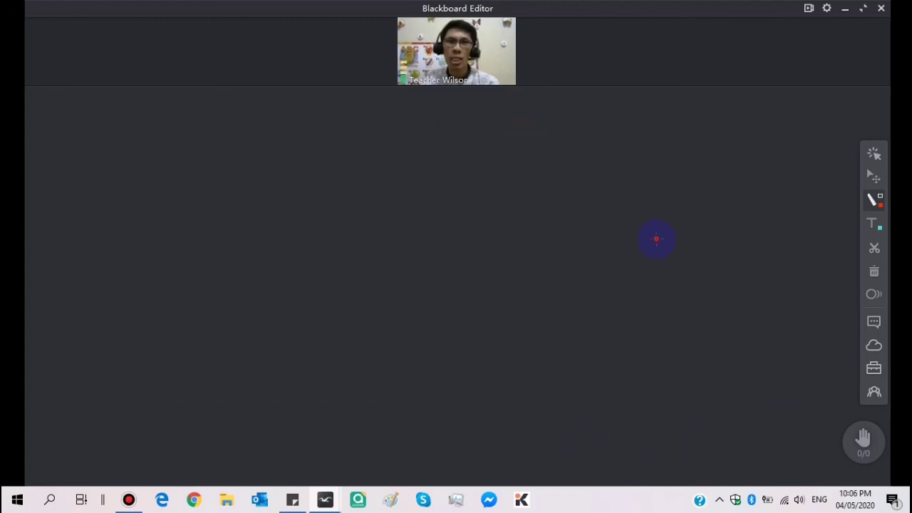
View the VNC server connection form and close it without connecting
left_click(876, 366)
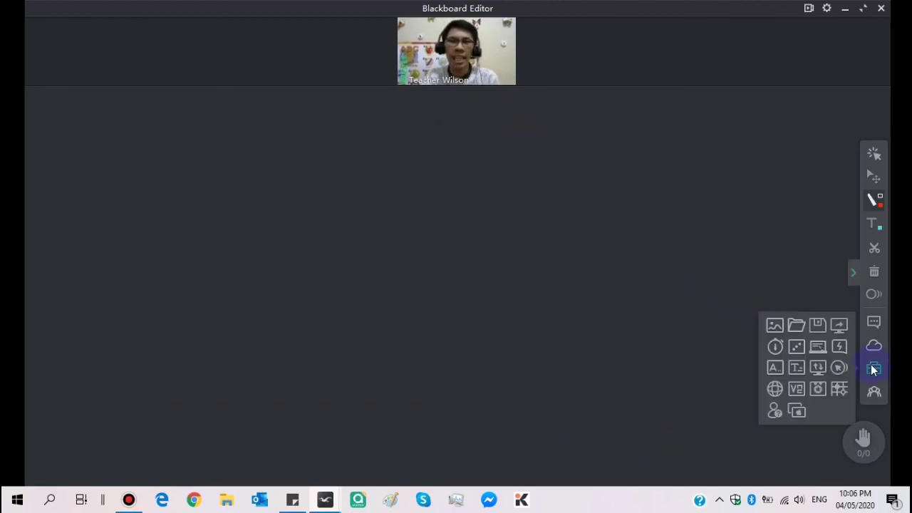
left_click(794, 389)
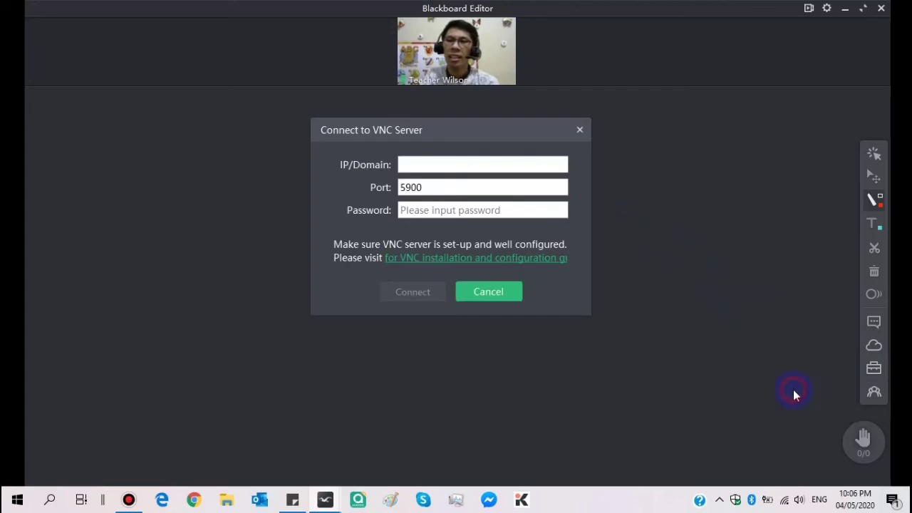
left_click(579, 129)
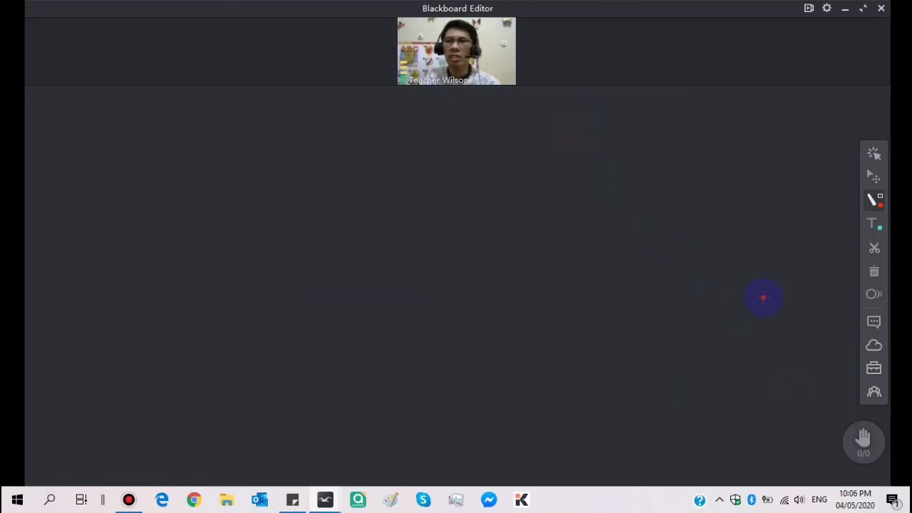
View the Reward Leader board and close it
left_click(875, 368)
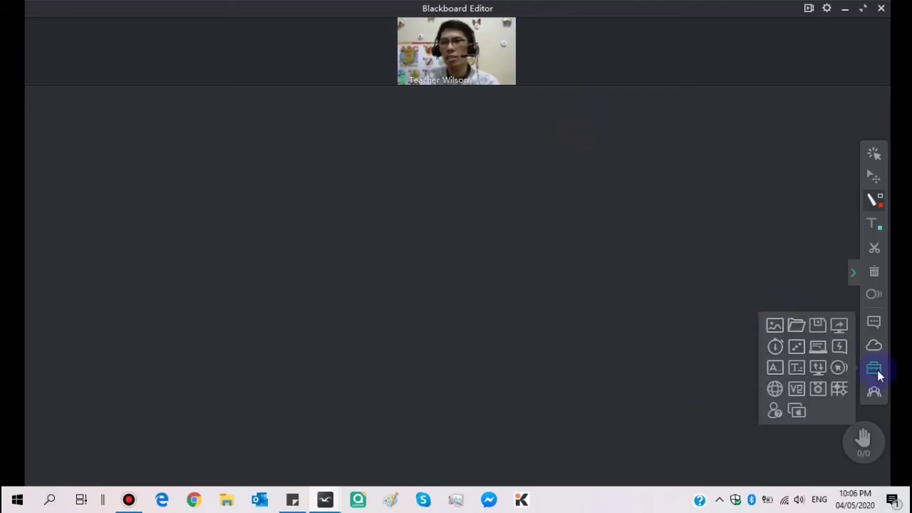
left_click(817, 389)
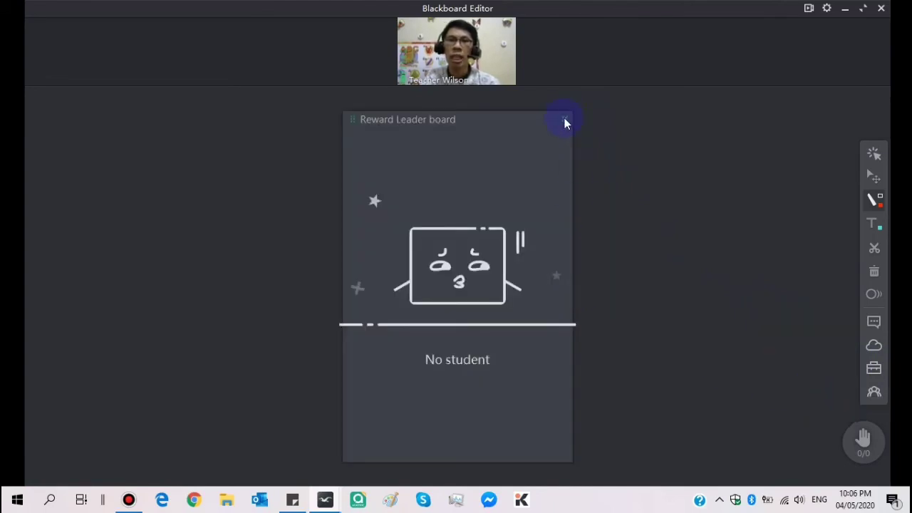
left_click(564, 119)
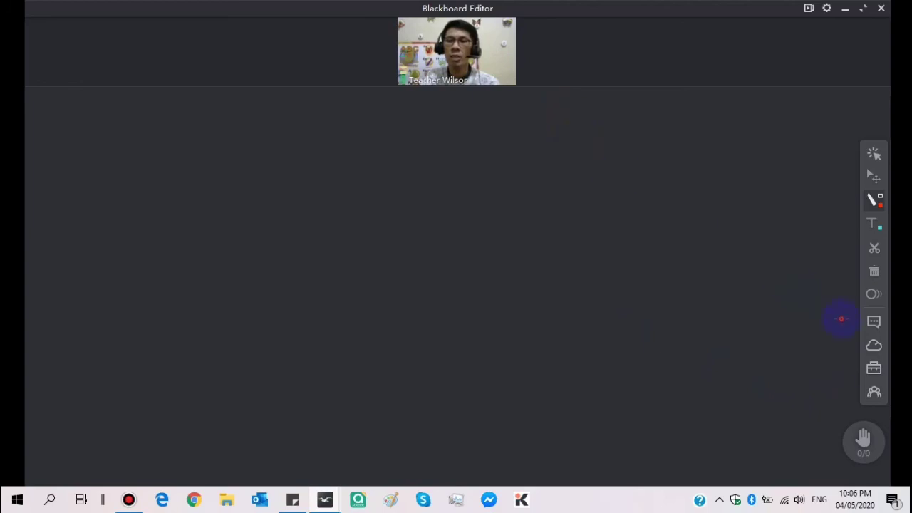
Create a Go board of size 19 with black as the teacher's color, moving the setup dialog lower first
mouse_move(875, 375)
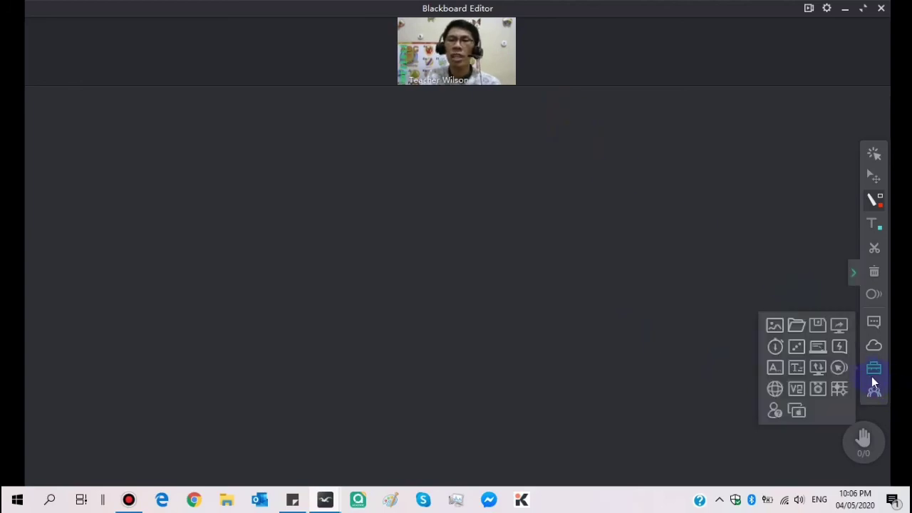
left_click(839, 391)
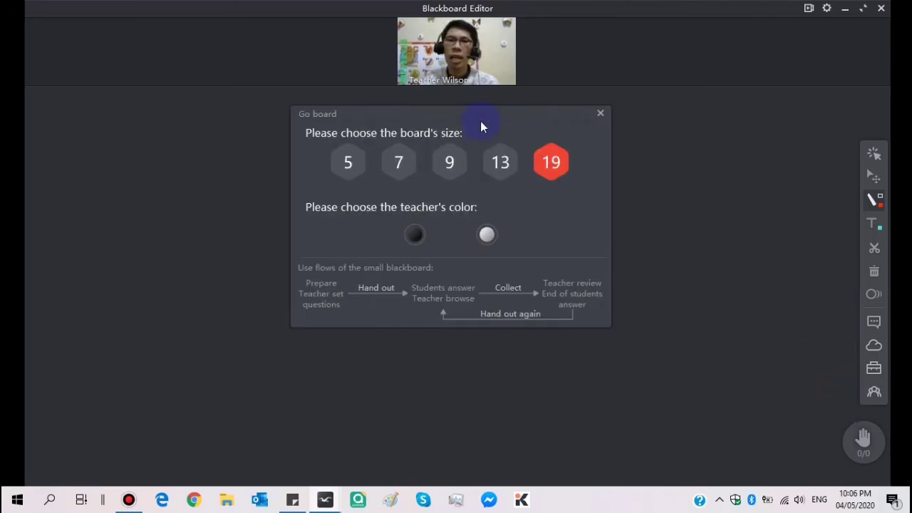
left_click_drag(480, 121, 460, 164)
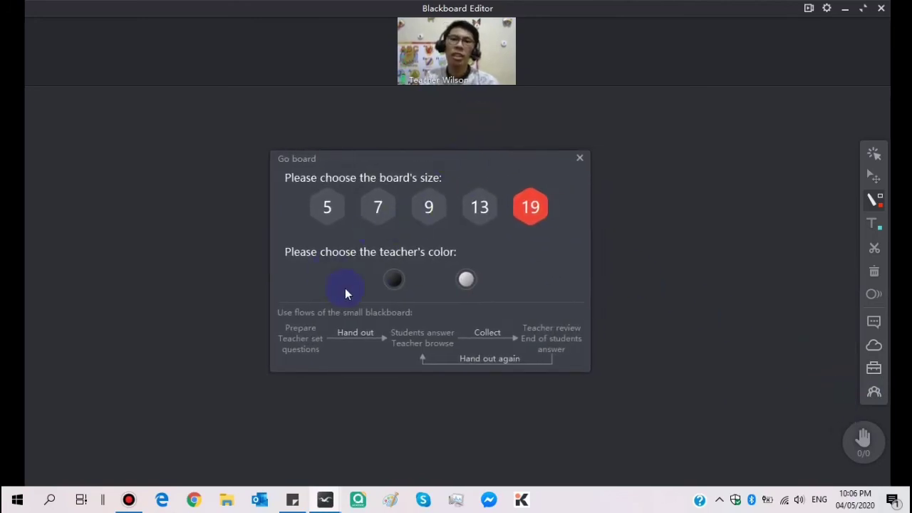
left_click(395, 280)
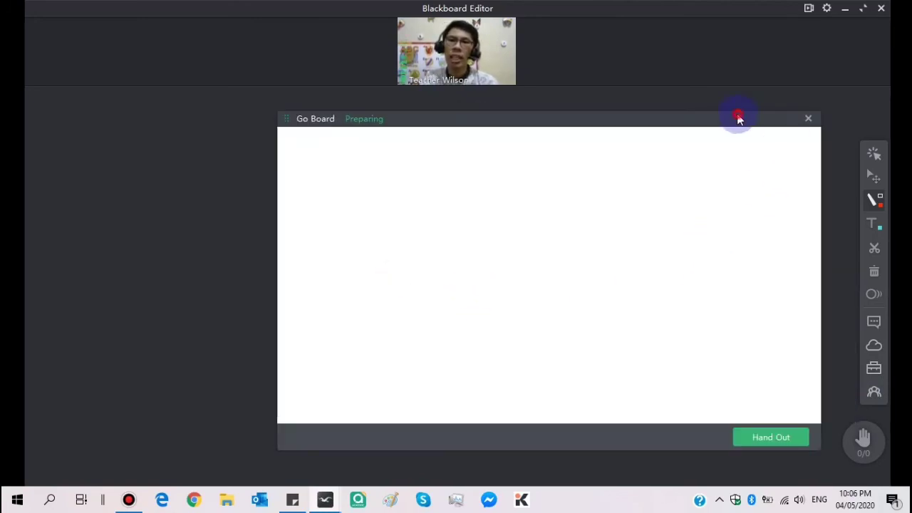
Move the Go board toward the middle of the blackboard and hand it out to the students
left_click_drag(738, 120, 599, 96)
left_click(610, 411)
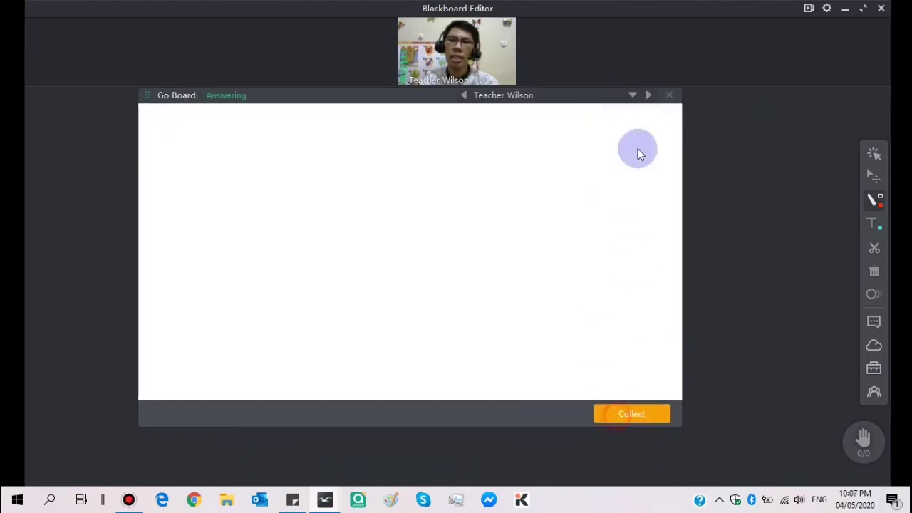
left_click(547, 95)
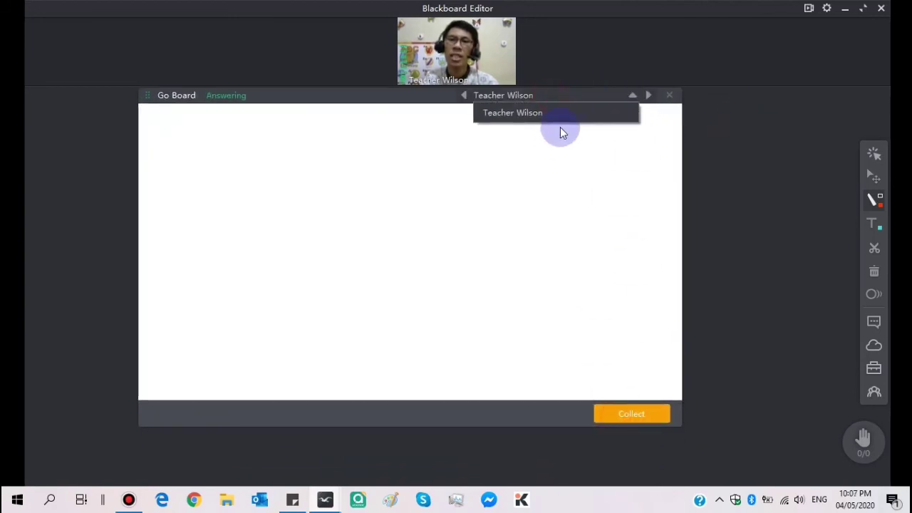
left_click(669, 97)
left_click(478, 271)
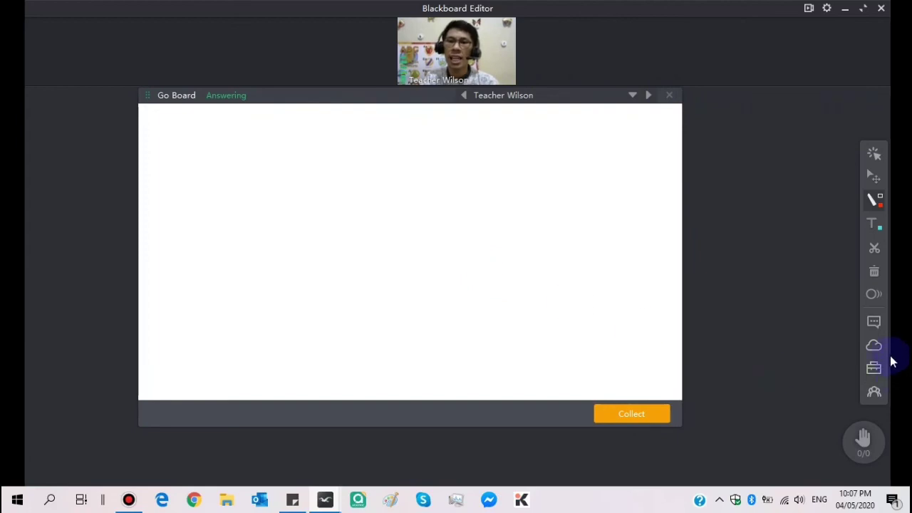
Collect the handed-out Go board and close it
left_click(602, 421)
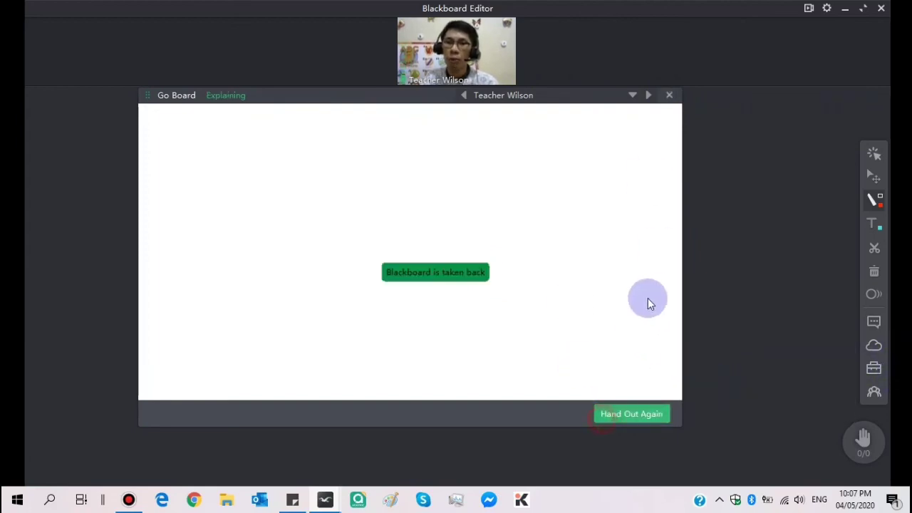
left_click(669, 95)
View the small blackboard type choices and close the chooser without creating a board
left_click(876, 376)
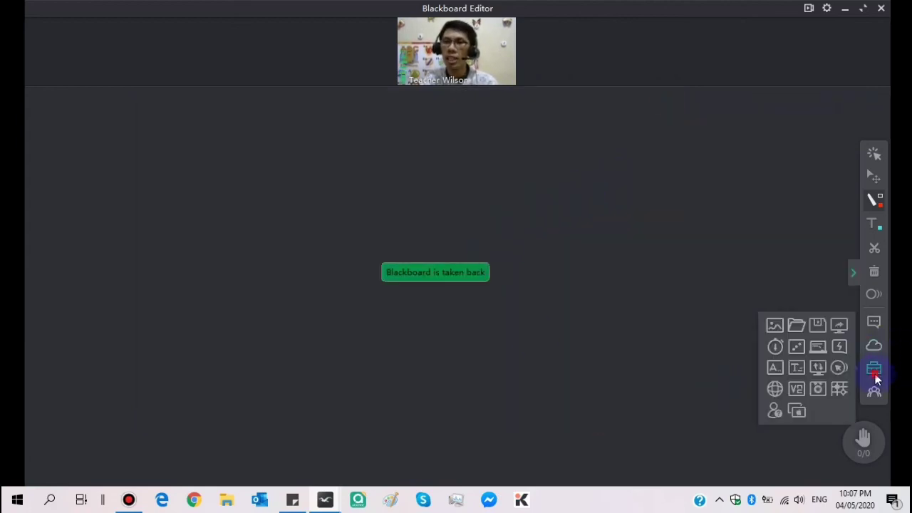
left_click(817, 347)
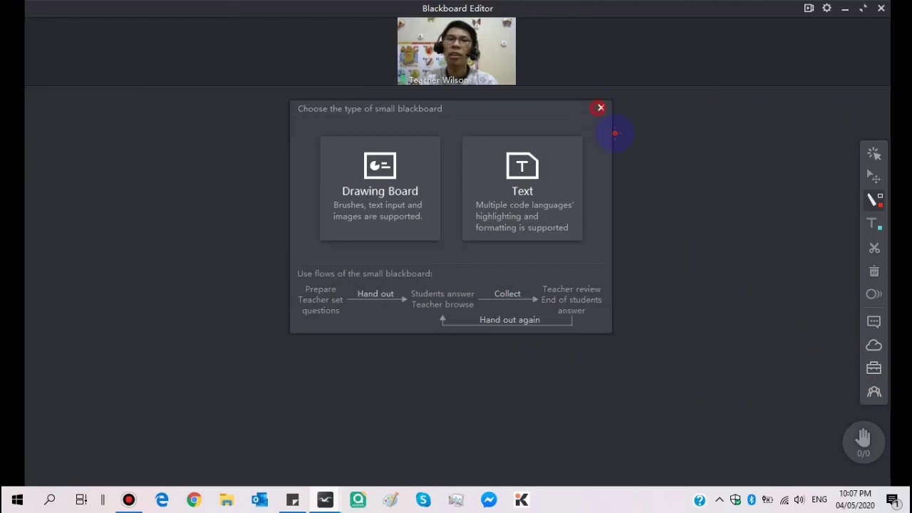
left_click(601, 108)
Try to start the Slot machine student picker and dismiss its notification
left_click(874, 369)
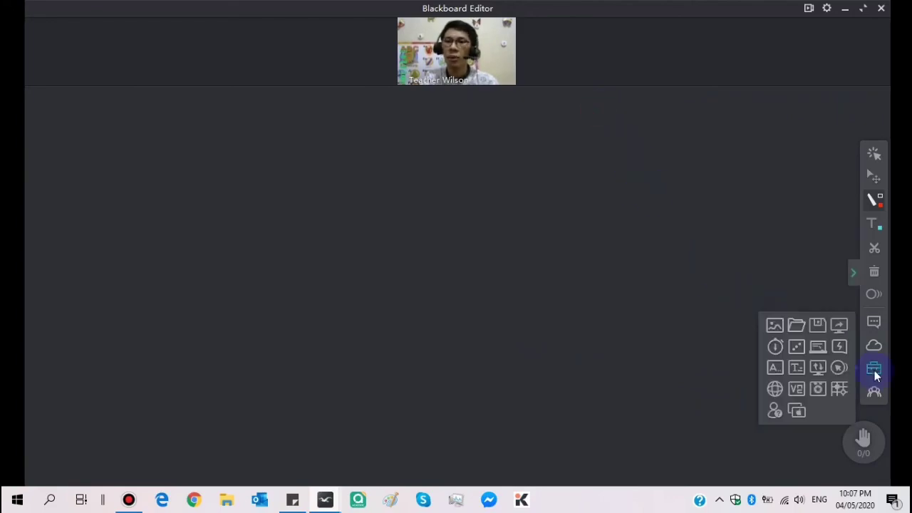
left_click(775, 410)
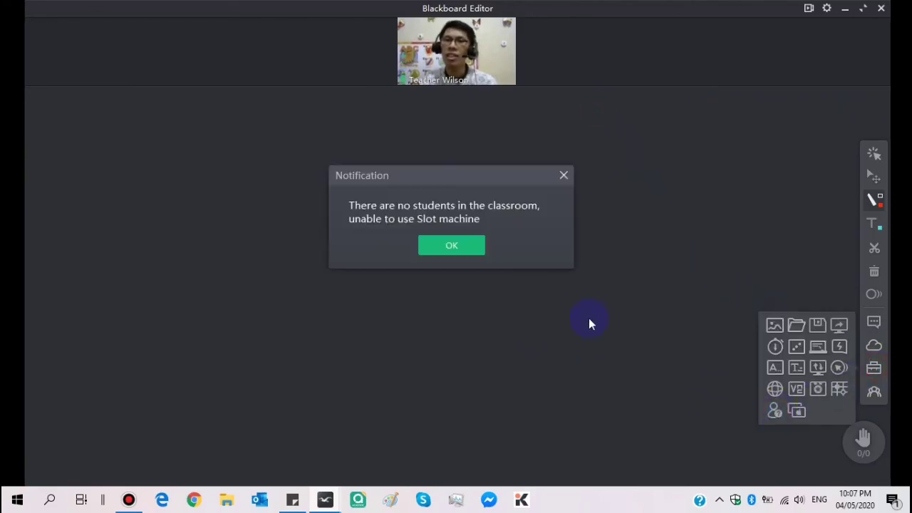
left_click(456, 245)
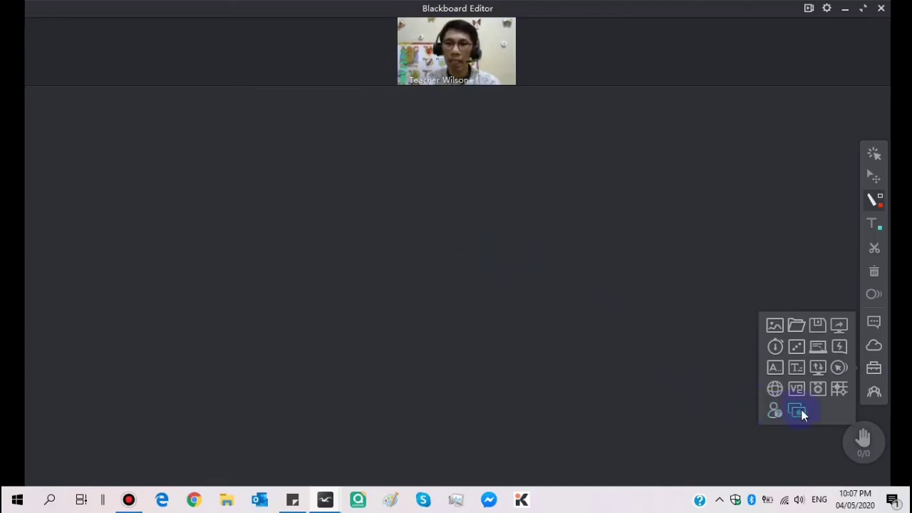
View the class roster and close it
left_click(874, 401)
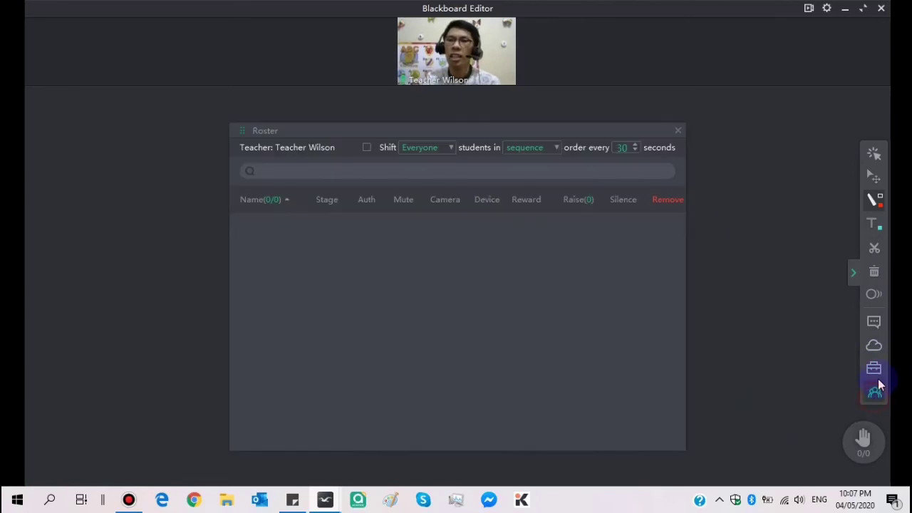
left_click(676, 132)
View the Apple Mirror instructions, declining the firewall access request for airplayserver, and close the mirror window
mouse_move(874, 366)
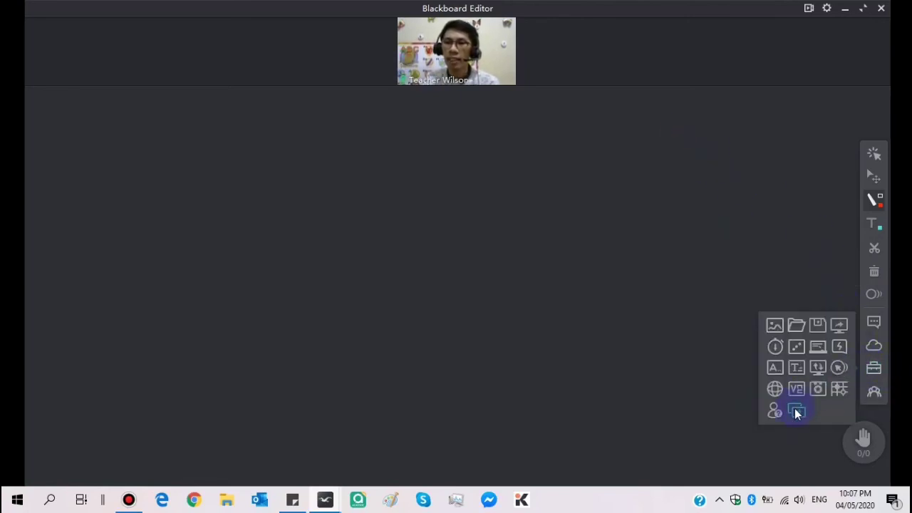
left_click(797, 411)
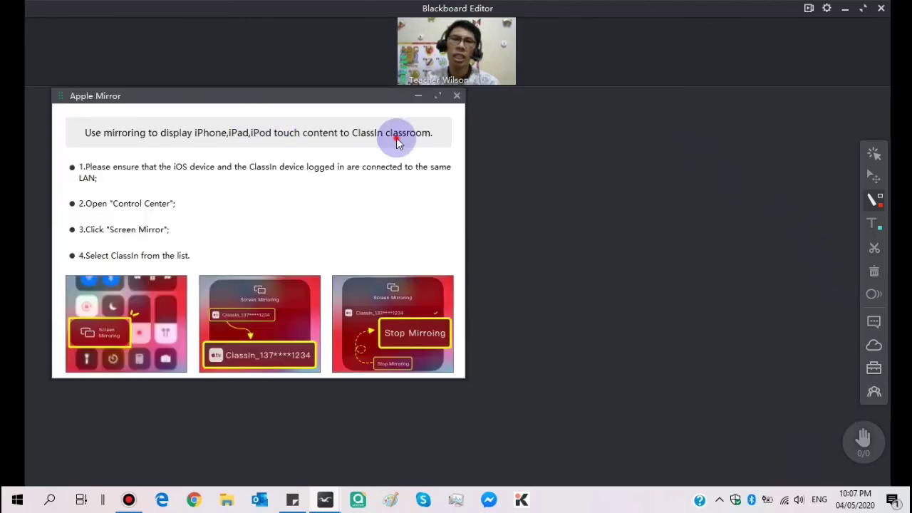
left_click_drag(397, 141, 406, 140)
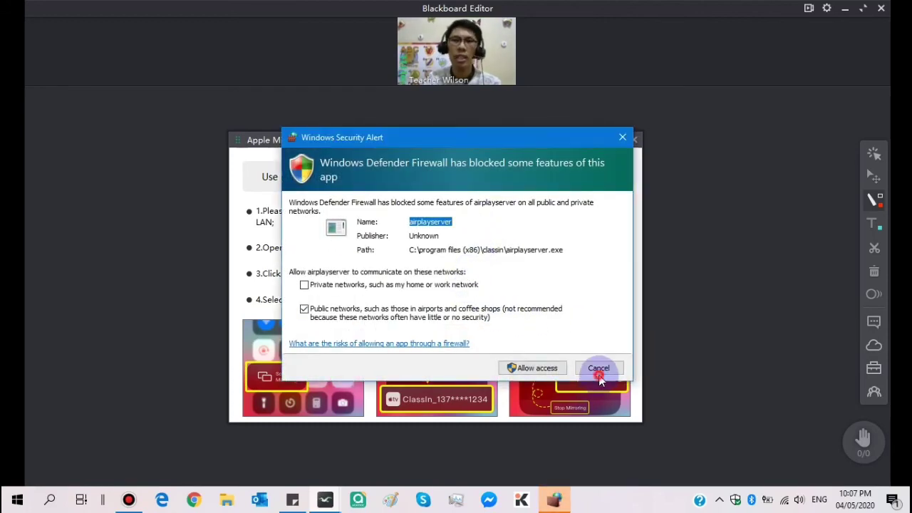
left_click(597, 368)
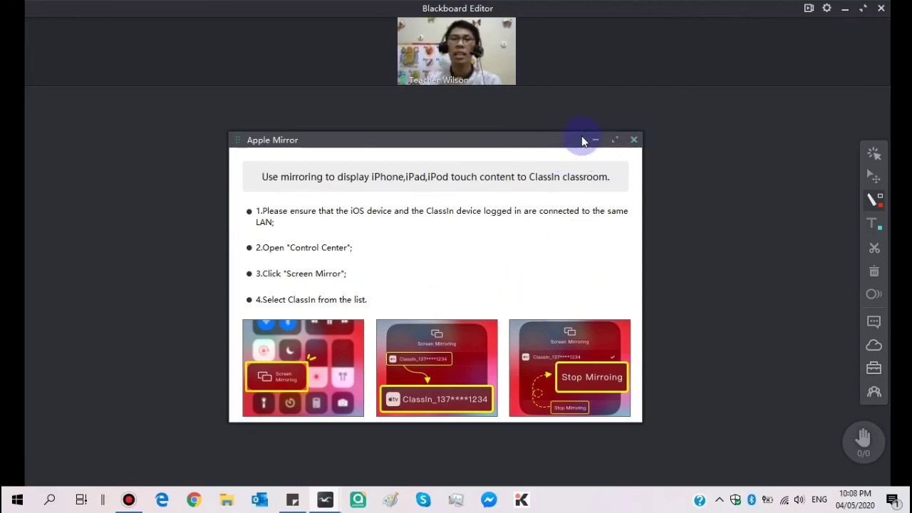
left_click(636, 140)
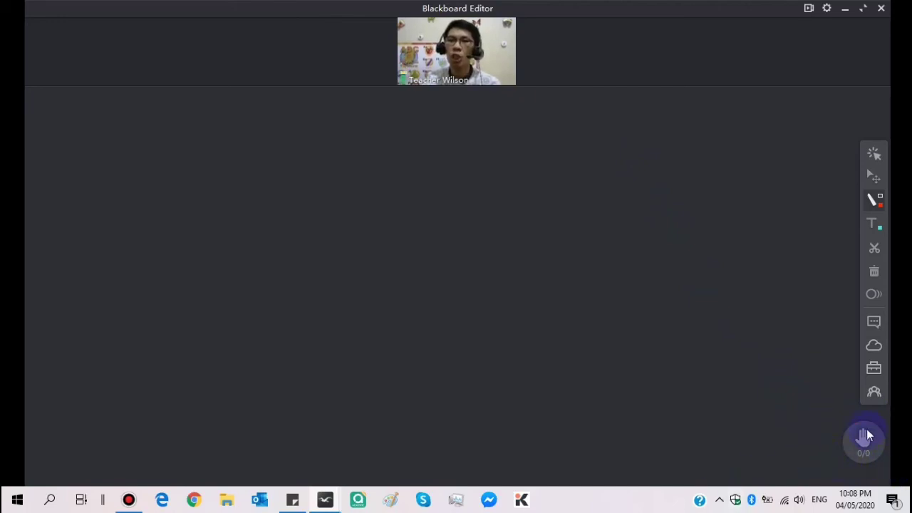
left_click_drag(835, 407, 890, 480)
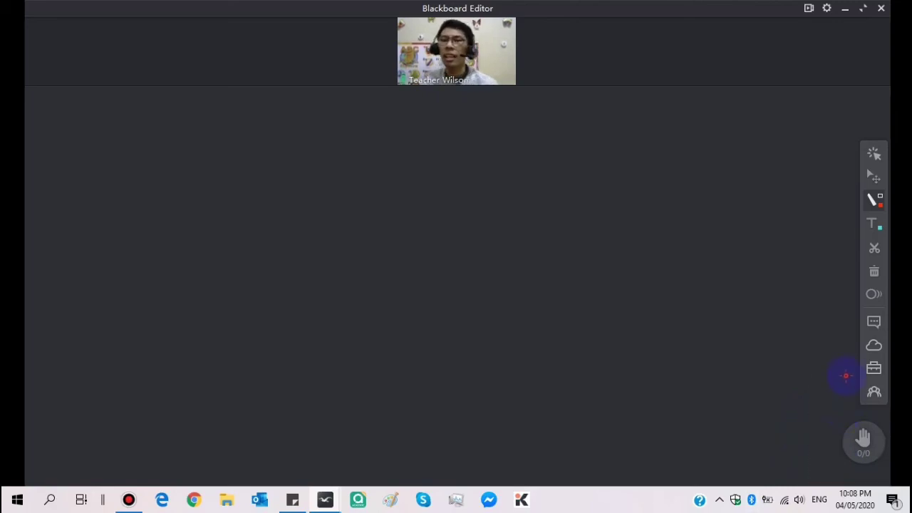
View the files stored in My CloudDisk and close the Cloud Disk window
left_click(879, 348)
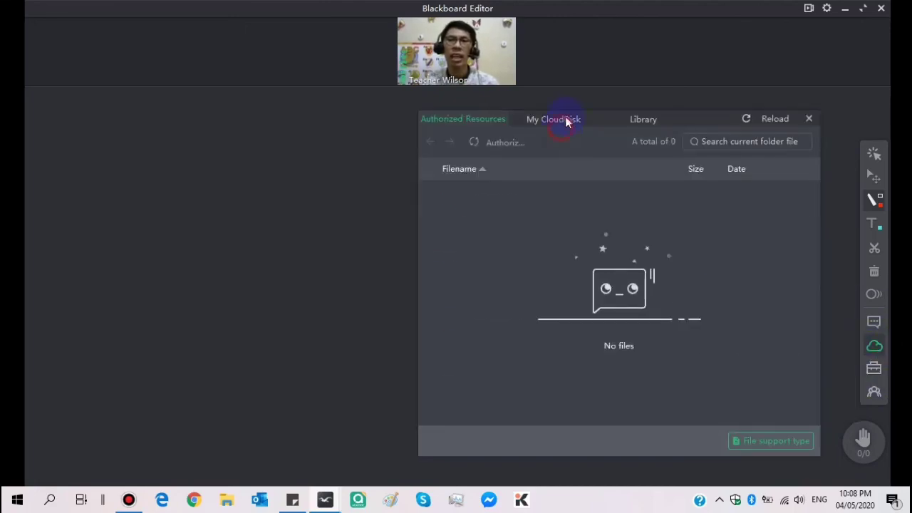
left_click(568, 120)
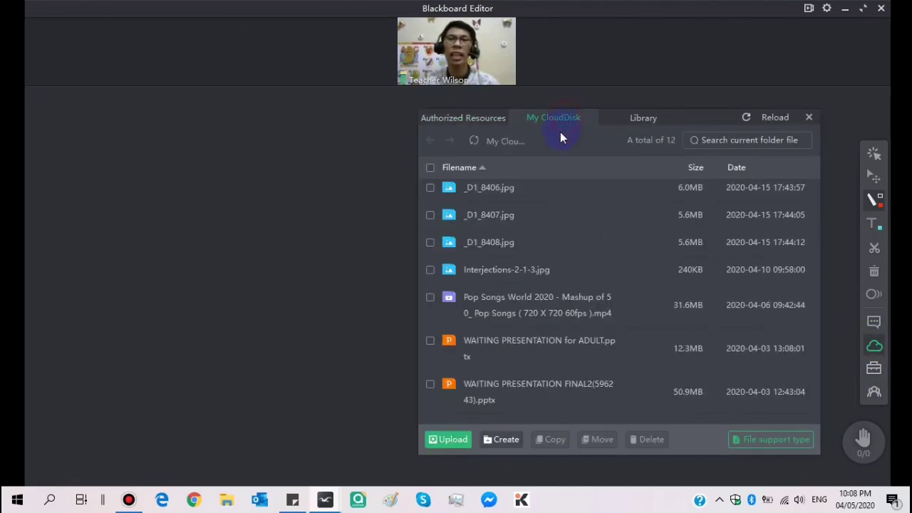
left_click(810, 117)
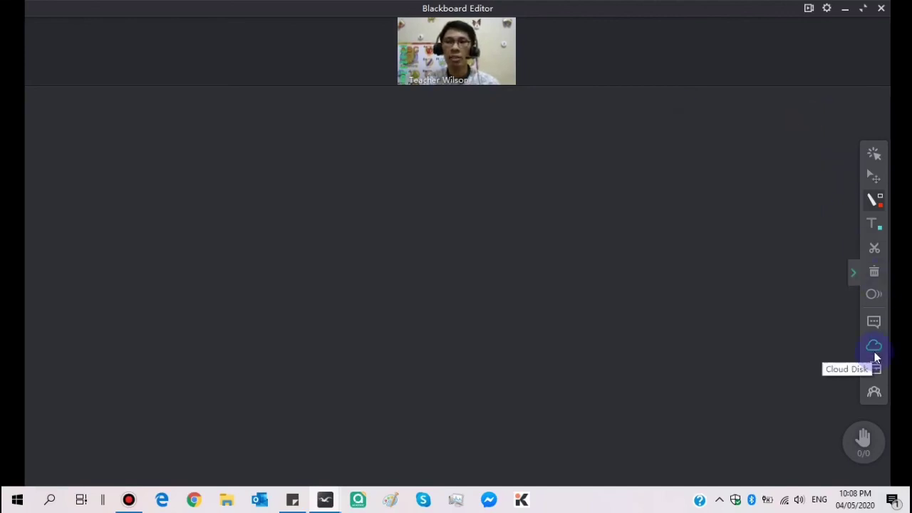
Upload the ANIMALS PDF from the TEXTBOOK MATERIAL folder to My CloudDisk
left_click(872, 348)
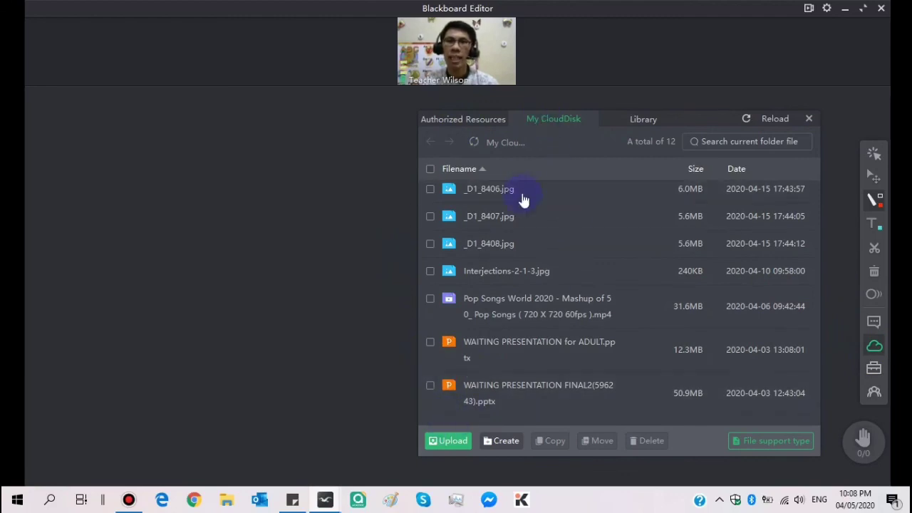
left_click(444, 441)
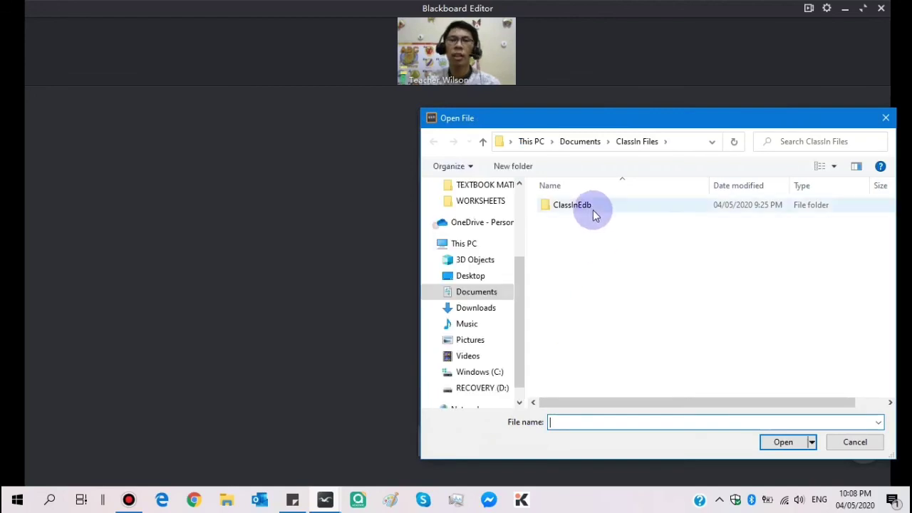
left_click_drag(521, 280, 525, 228)
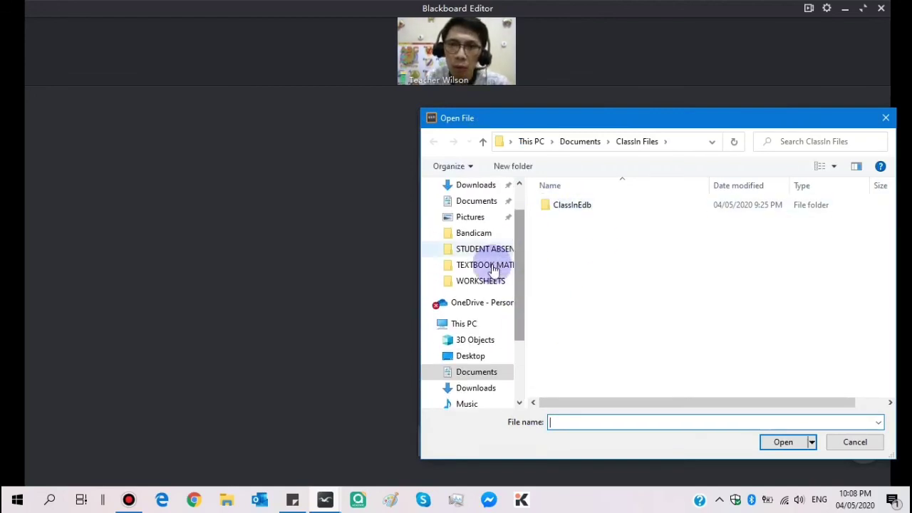
left_click(491, 269)
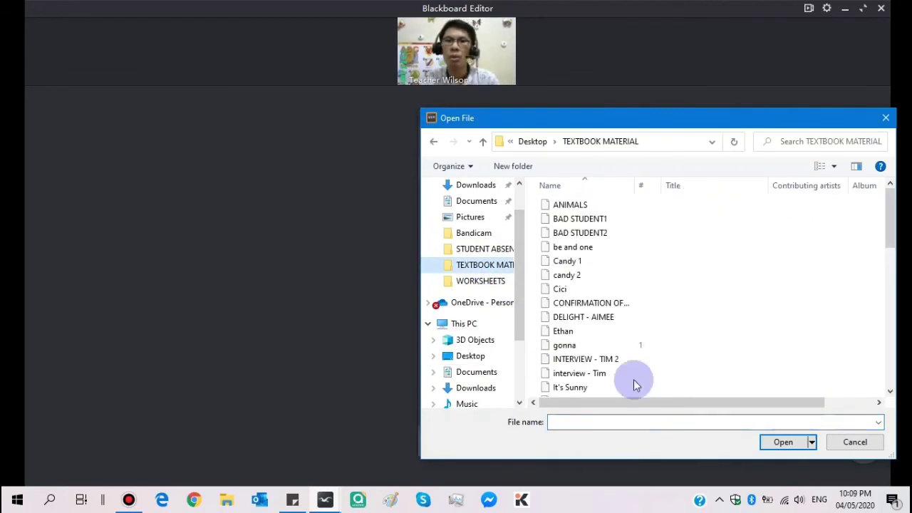
scroll(663, 297, "down", 2)
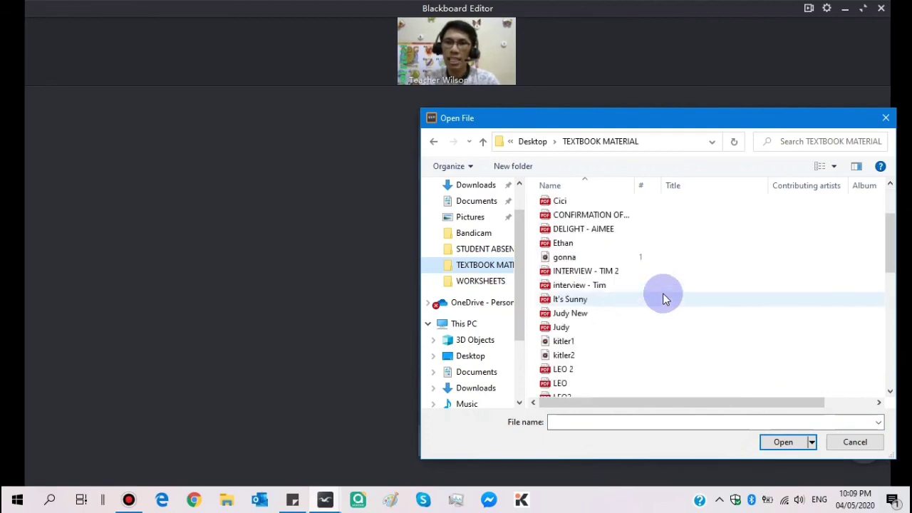
scroll(651, 274, "up", 2)
left_click(606, 205)
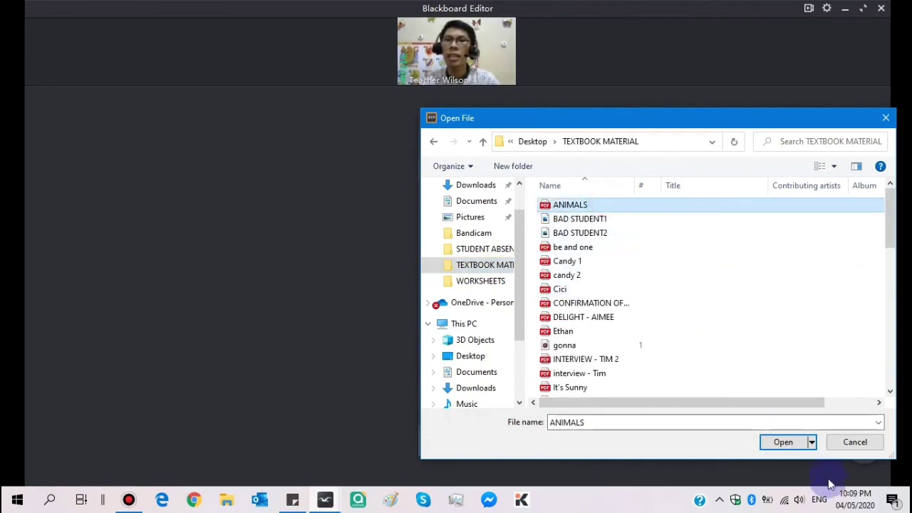
left_click(784, 443)
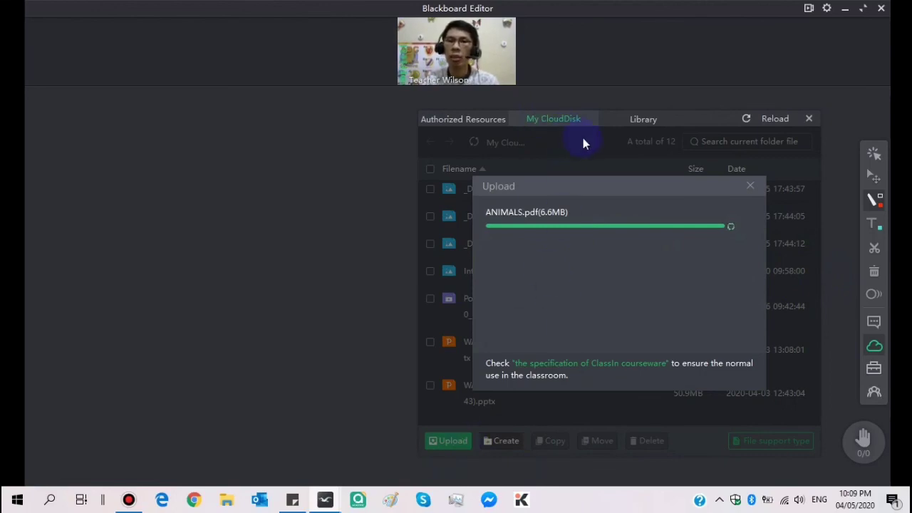
Check Authorized Resources and the ANIMALS.pdf upload progress in My CloudDisk, and close the Cloud Disk window
left_click(468, 120)
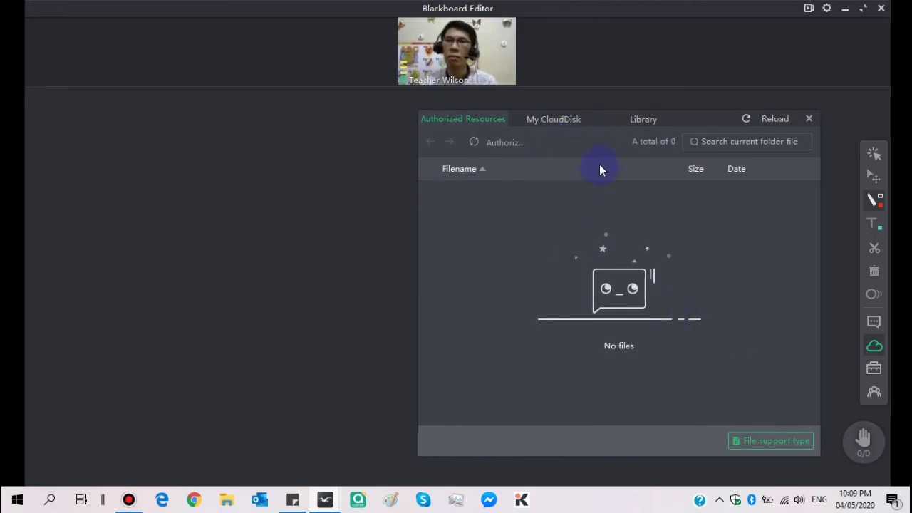
left_click(590, 118)
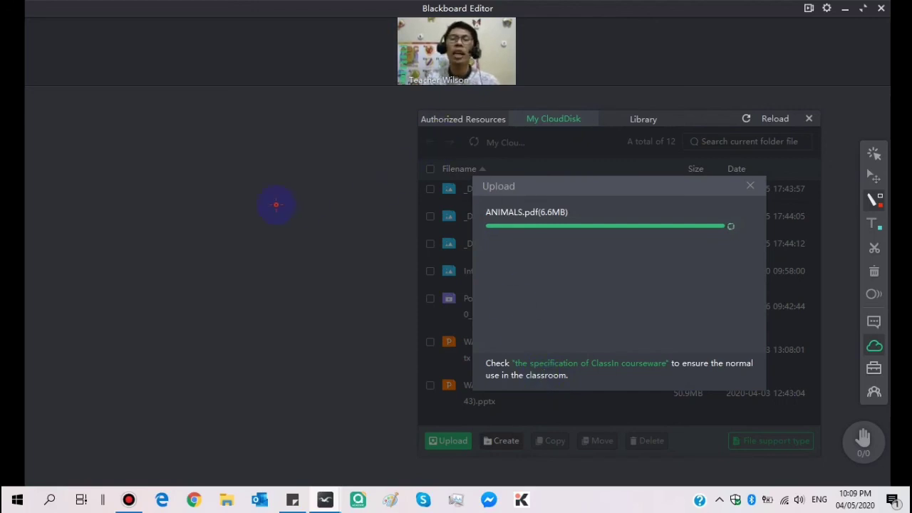
left_click_drag(58, 103, 400, 483)
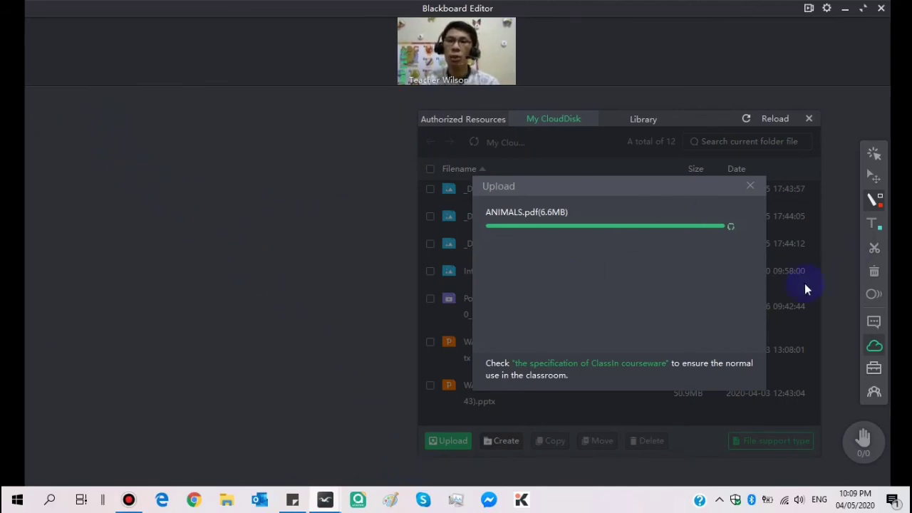
left_click(809, 119)
left_click(876, 346)
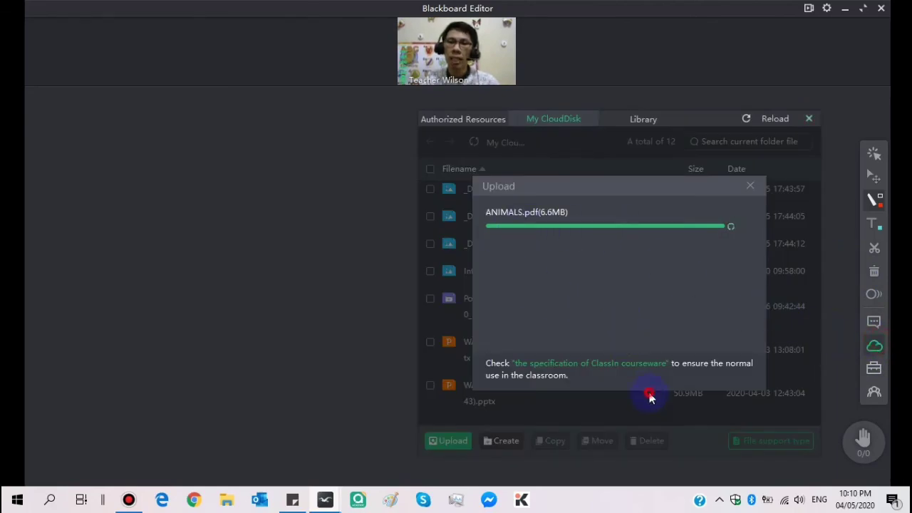
left_click(809, 118)
Draw a large red rectangle over most of the blackboard, leaving an empty column along its left side
left_click_drag(202, 107, 855, 479)
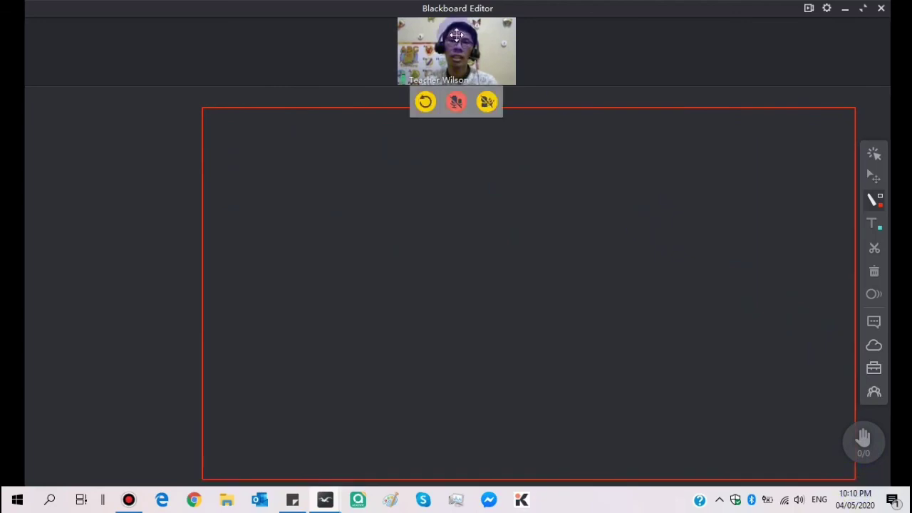
Place the teacher's video in the empty column beside the red rectangle, narrowed to fit, and return it to the seat area above the blackboard
left_click_drag(451, 31, 195, 335)
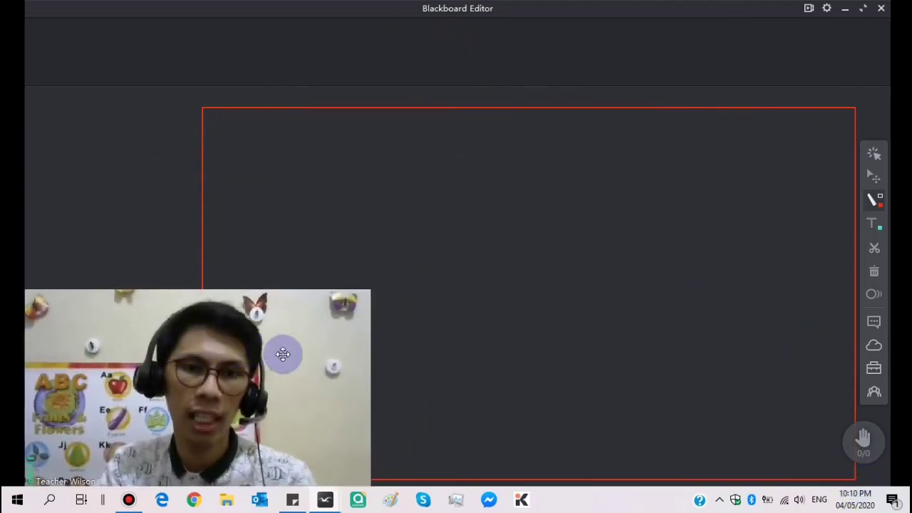
left_click_drag(369, 392, 196, 401)
left_click_drag(143, 429, 96, 214)
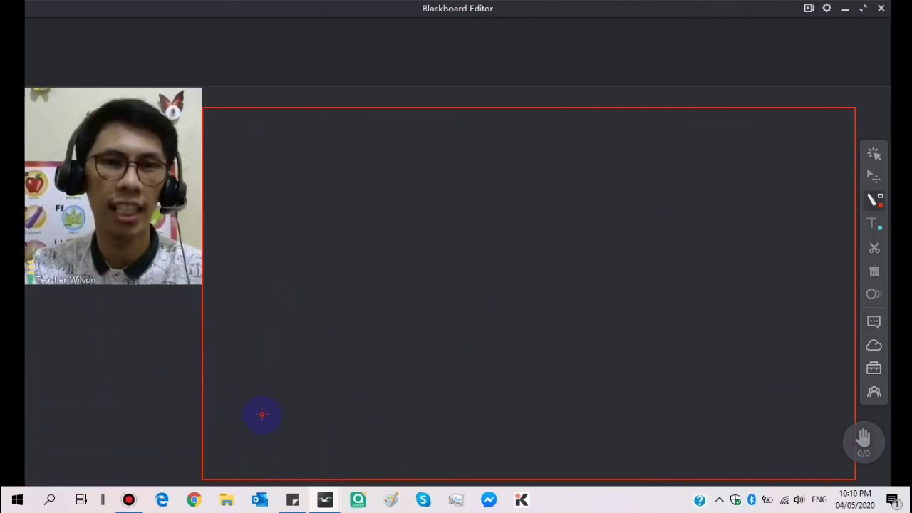
mouse_move(140, 148)
left_click_drag(139, 148, 115, 125)
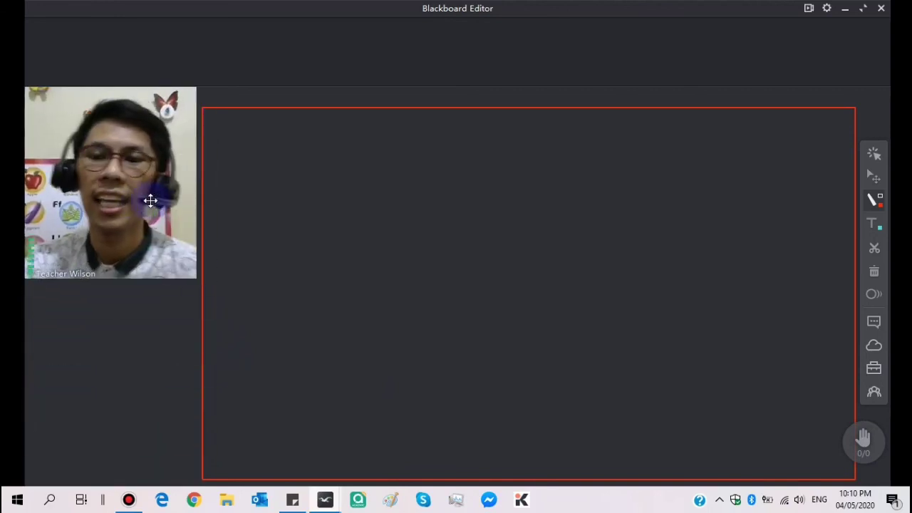
double_click(73, 189)
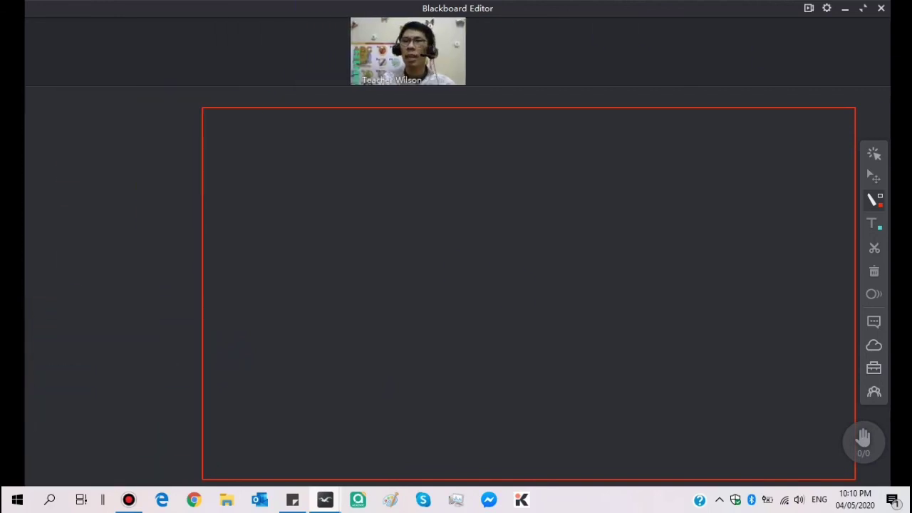
Select and delete the red rectangle from the blackboard, and switch back to the pointer tool
left_click(875, 154)
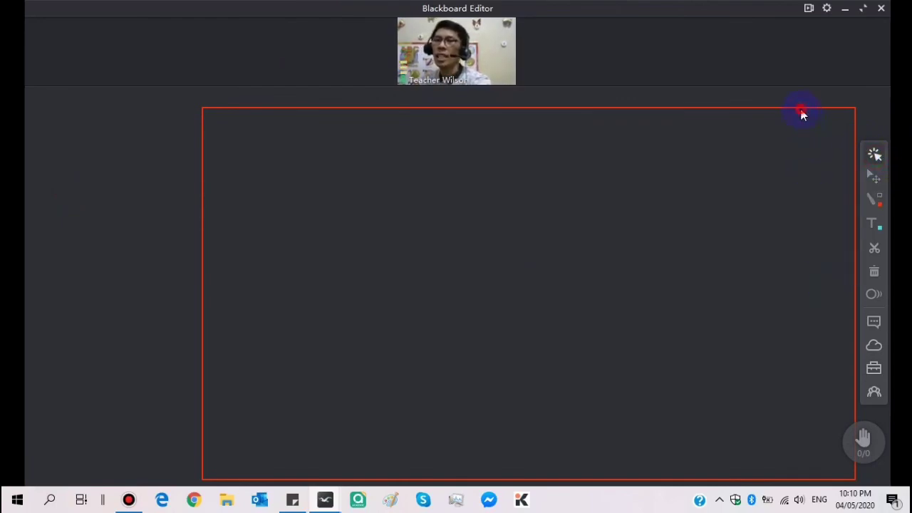
left_click(868, 176)
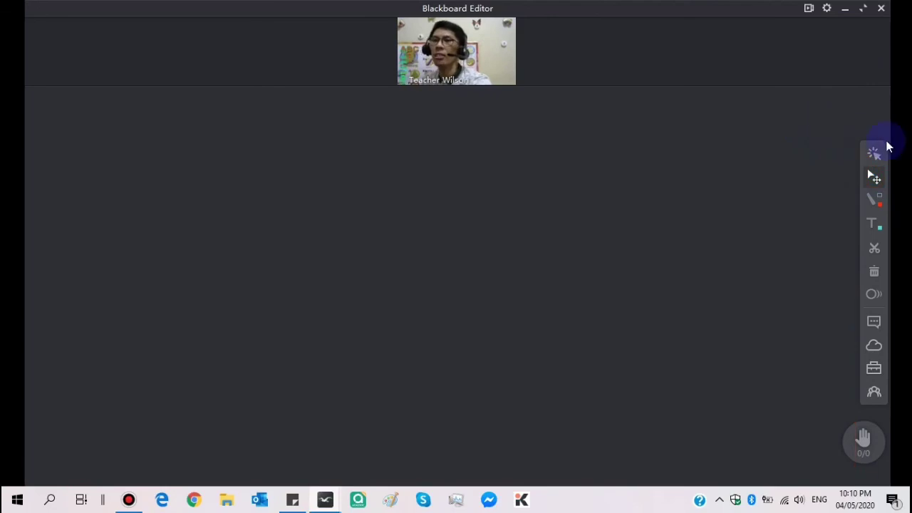
left_click(875, 154)
left_click(874, 176)
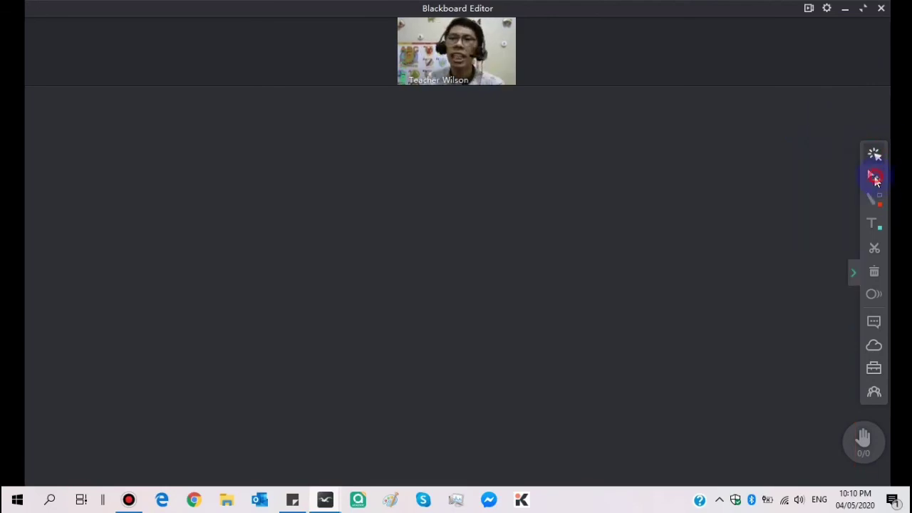
left_click(875, 154)
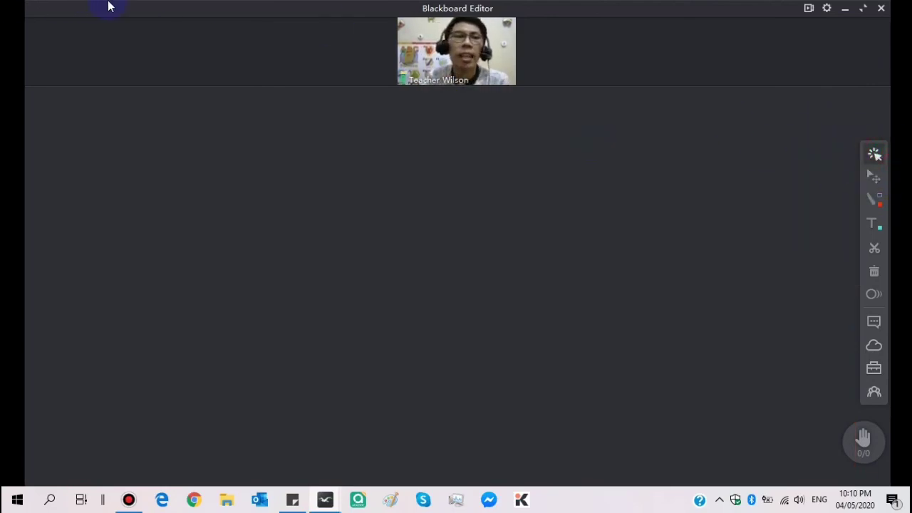
Close the Blackboard Editor and return to the desktop
mouse_move(43, 12)
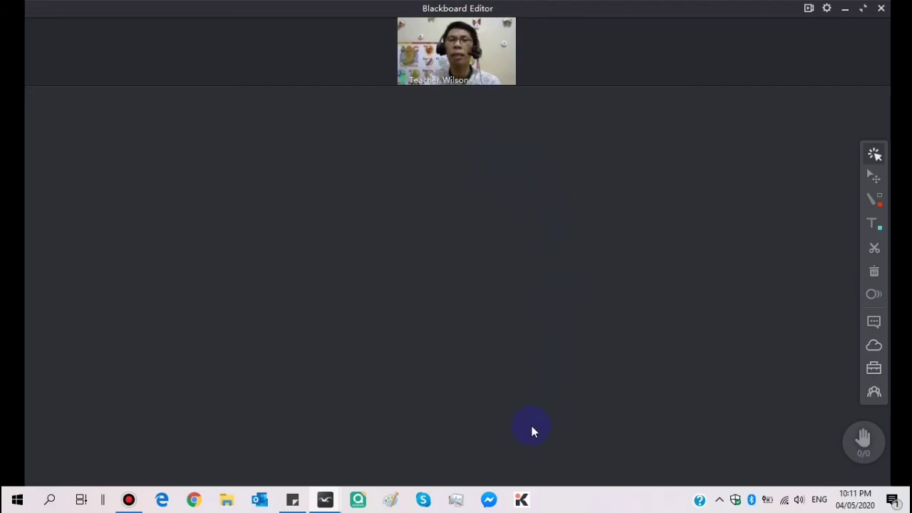
mouse_move(464, 71)
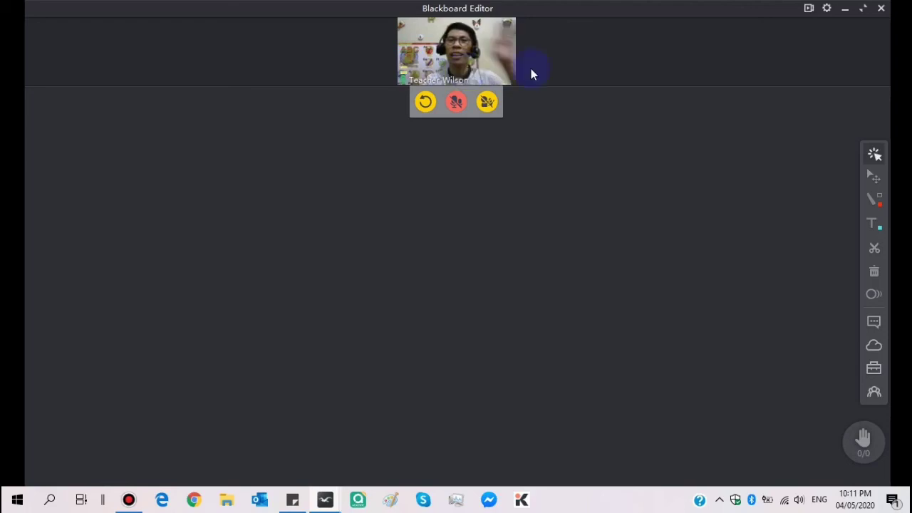
left_click(883, 8)
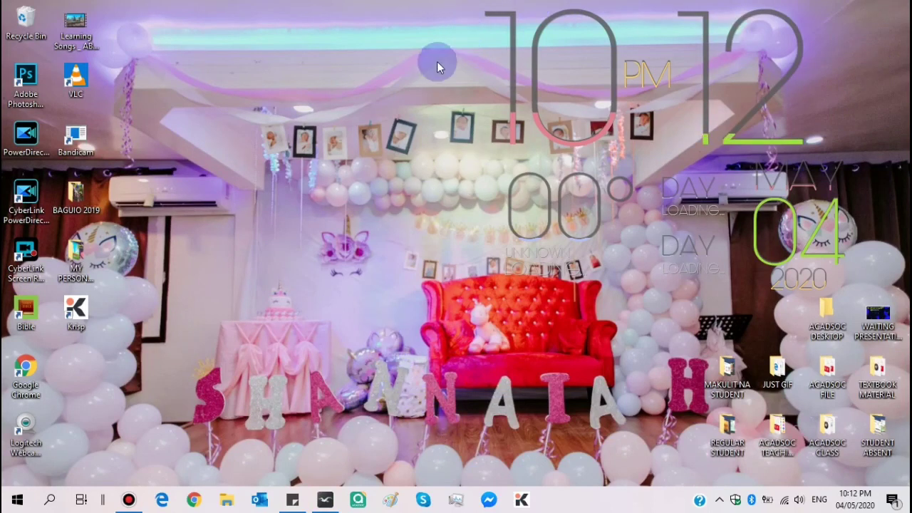
mouse_move(468, 8)
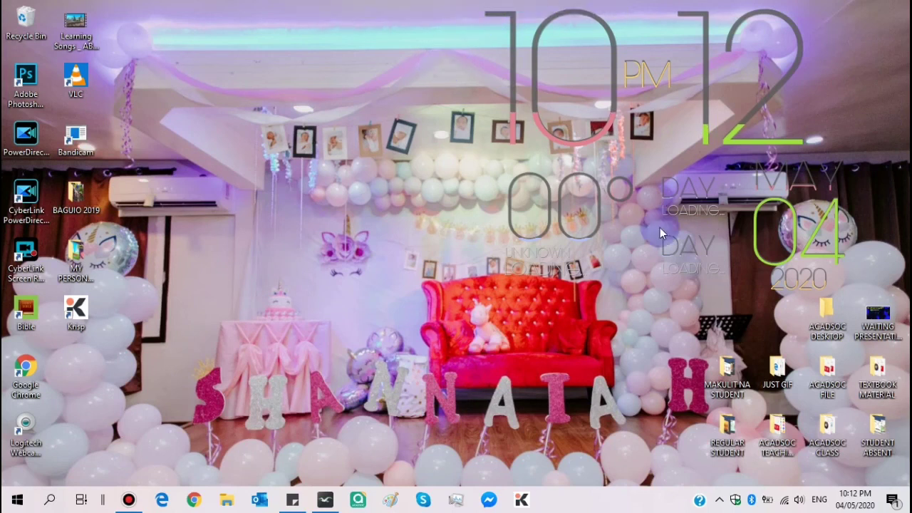
mouse_move(531, 7)
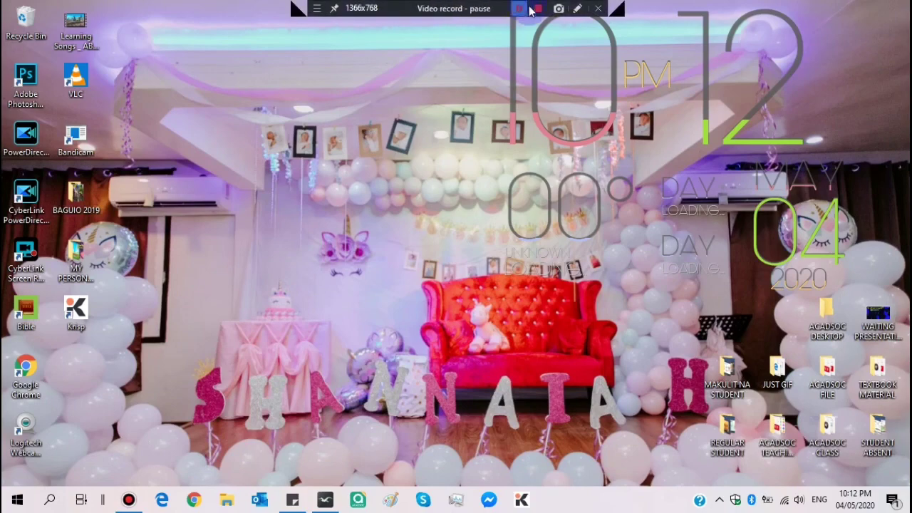
left_click(536, 9)
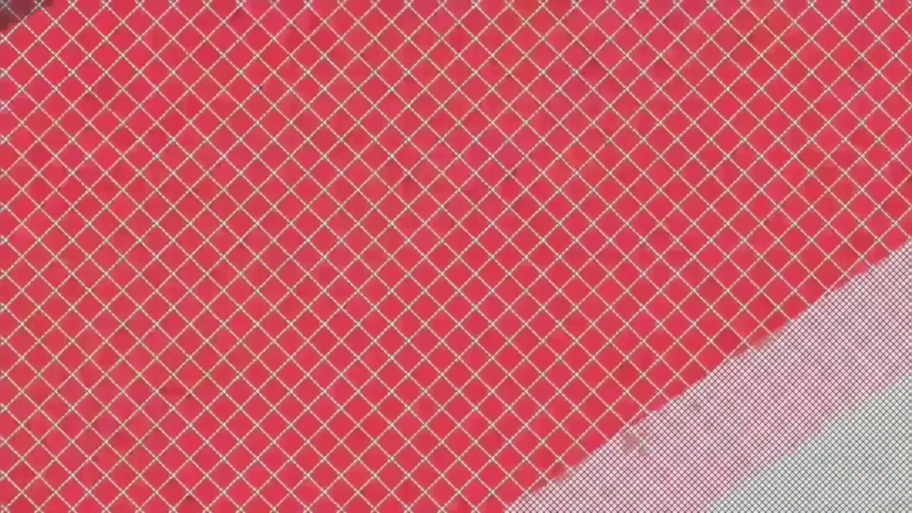